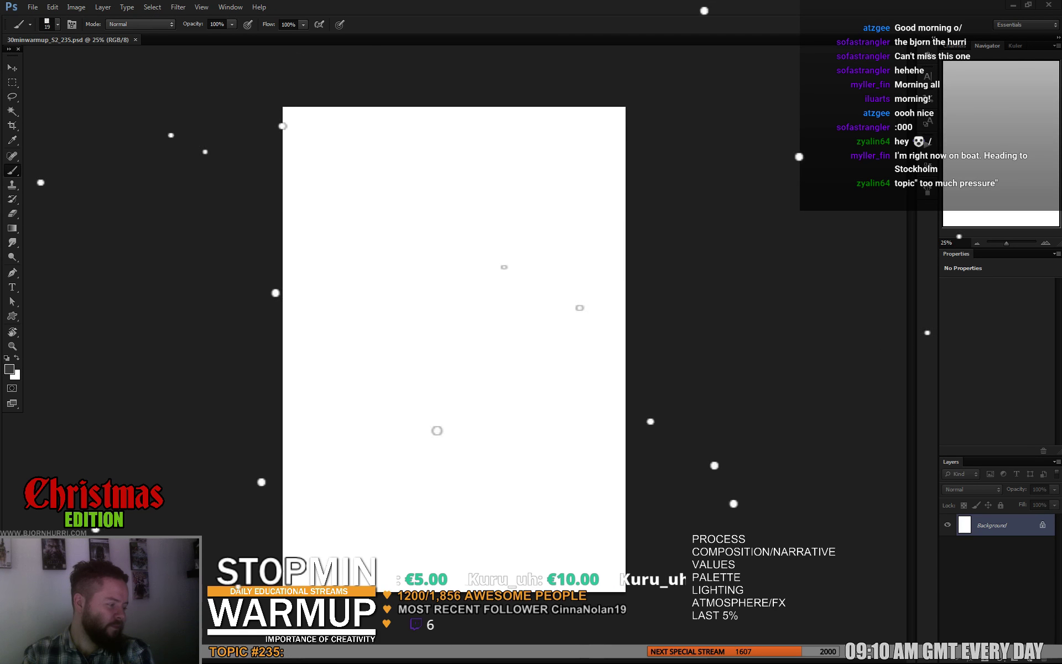
Step: Add a new empty layer above the background and save the document with Maximize Compatibility on
key("ctrl+shift+alt+n")
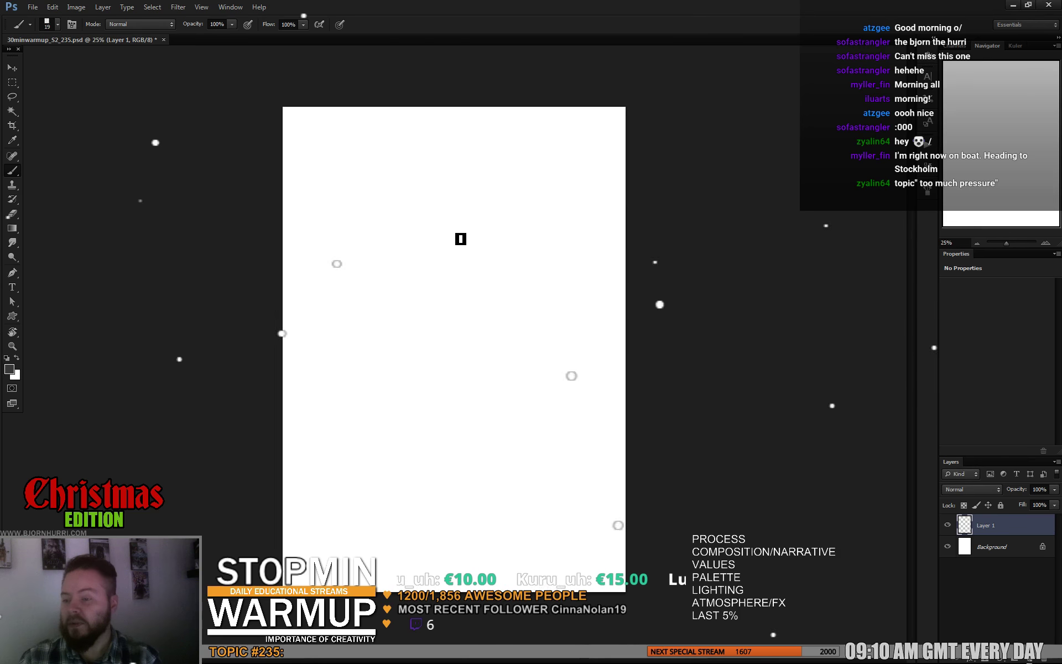
key("ctrl+s")
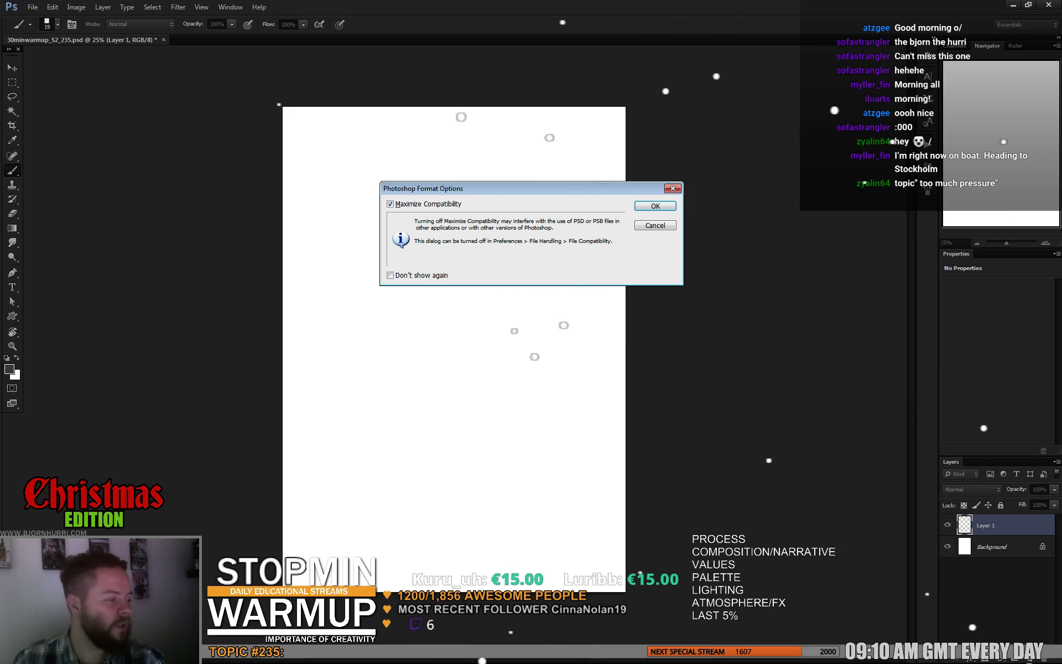
key("Return")
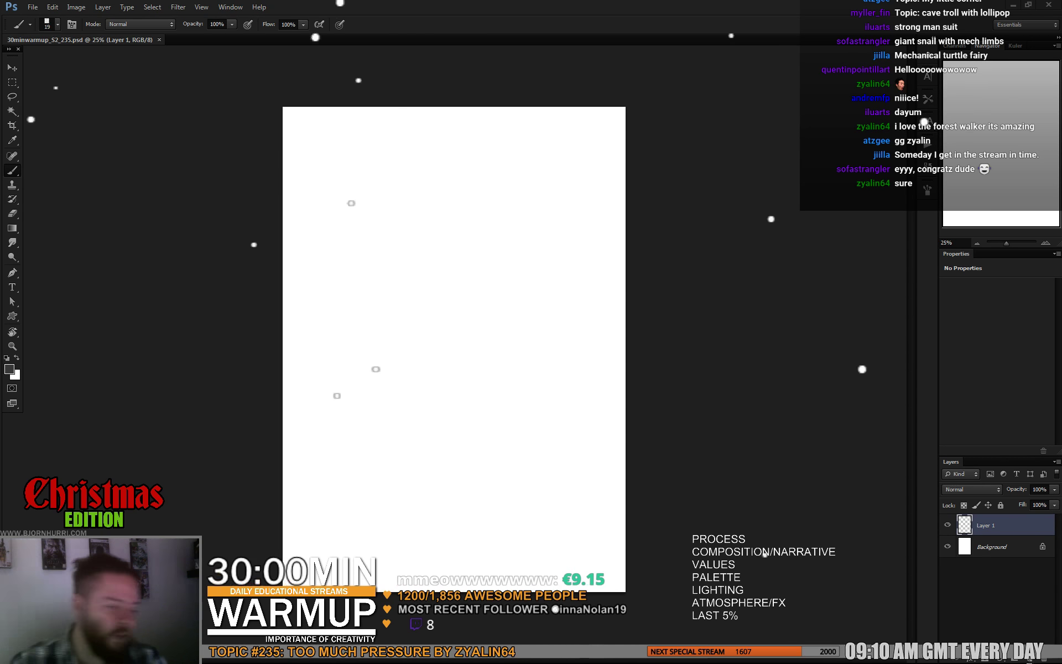
Step: Widen the canvas equally on both sides with the Crop tool, turning the portrait page into a slightly landscape format
key("c")
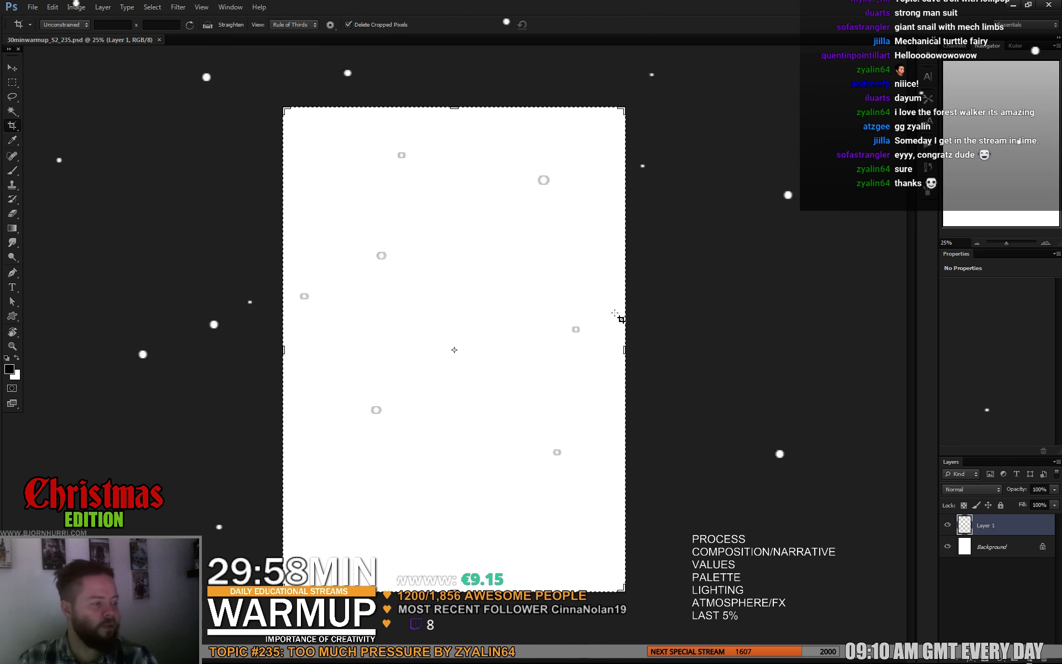
left_click_drag(623, 352, 730, 350)
key("Return")
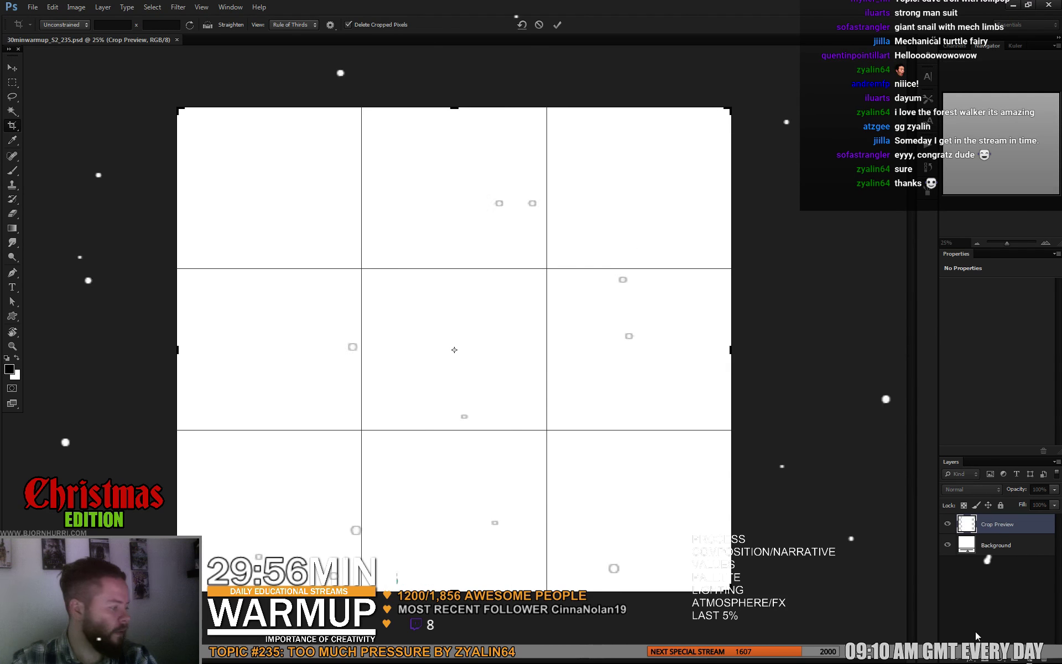
key("b")
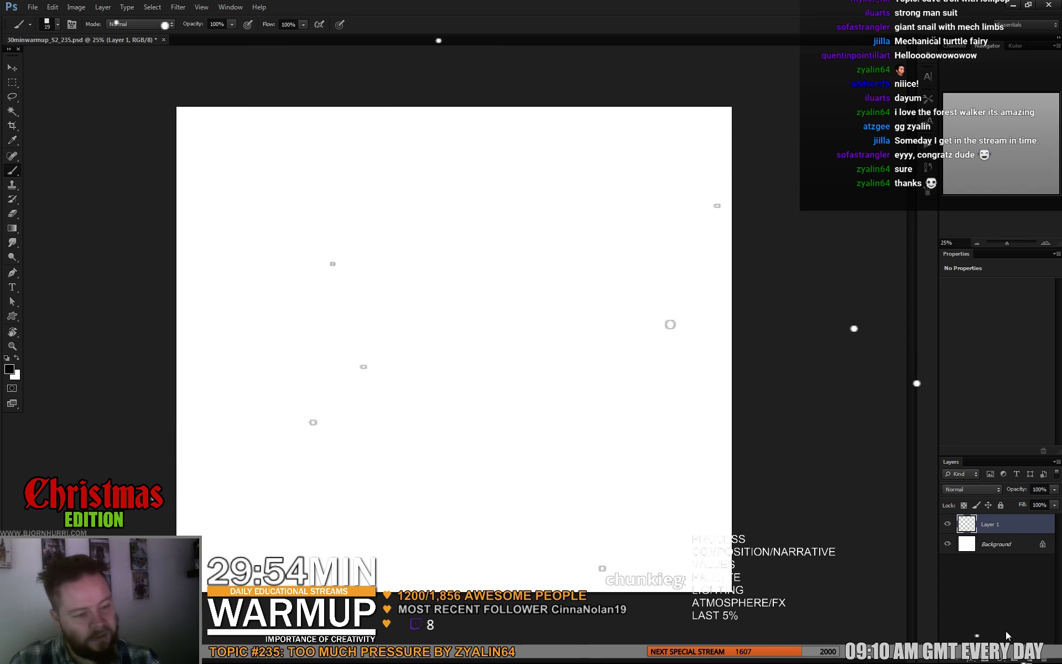
Step: Darken the white Background layer to a light grey with a Hue/Saturation adjustment
left_click(992, 540)
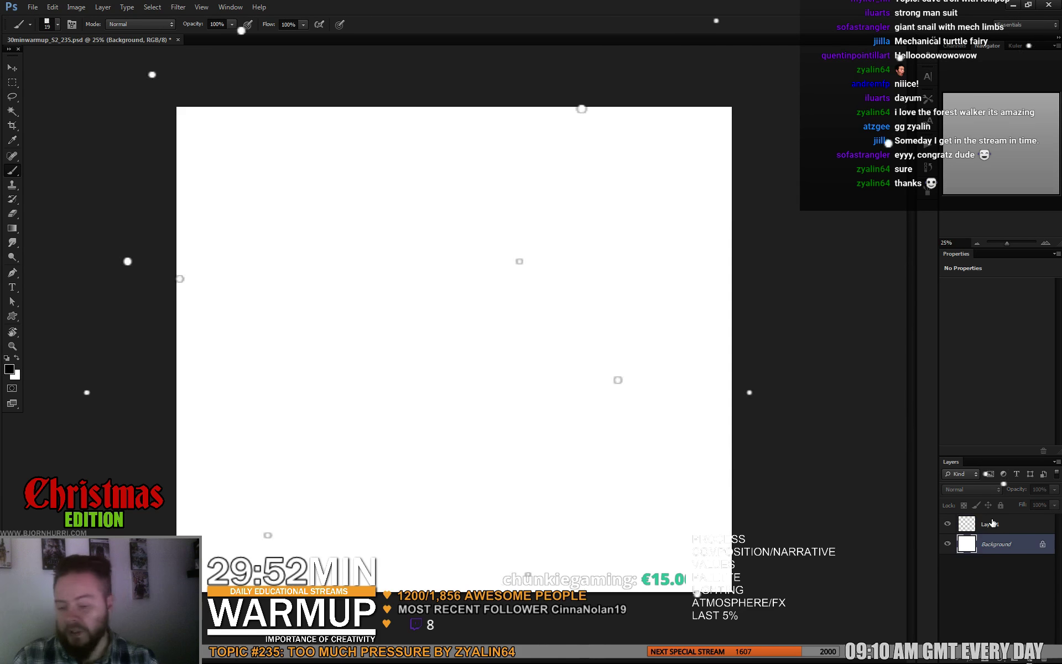
key("ctrl+u")
left_click_drag(594, 329, 582, 329)
key("Return")
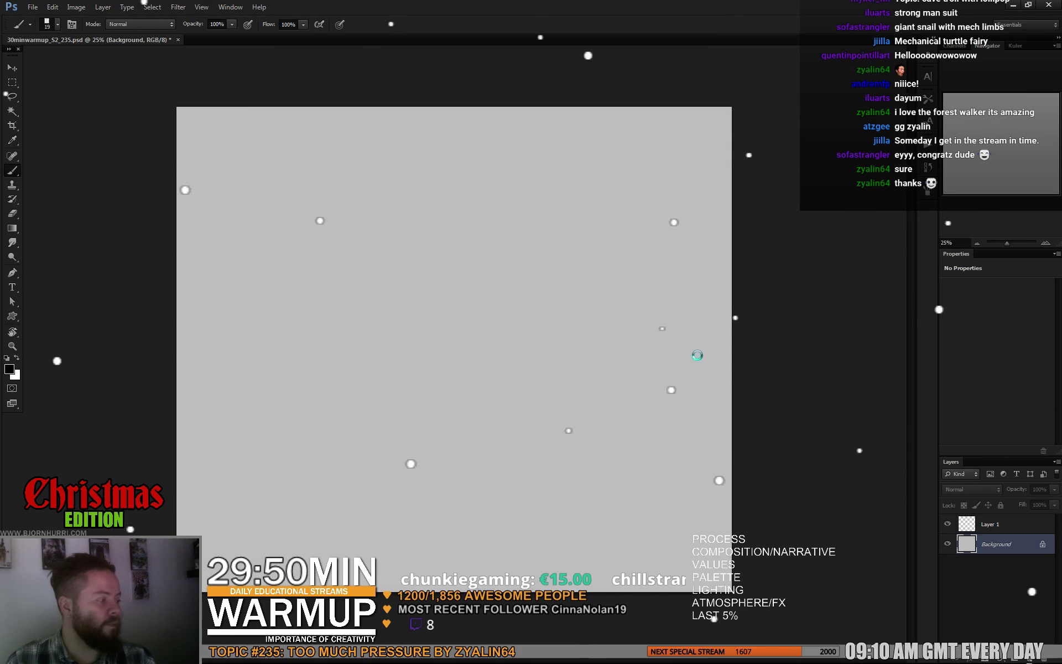
Step: On Layer 1, use the square 80 brush preset at 199 px to rough in the first loose black strokes on both sides of the upper canvas
left_click(990, 523)
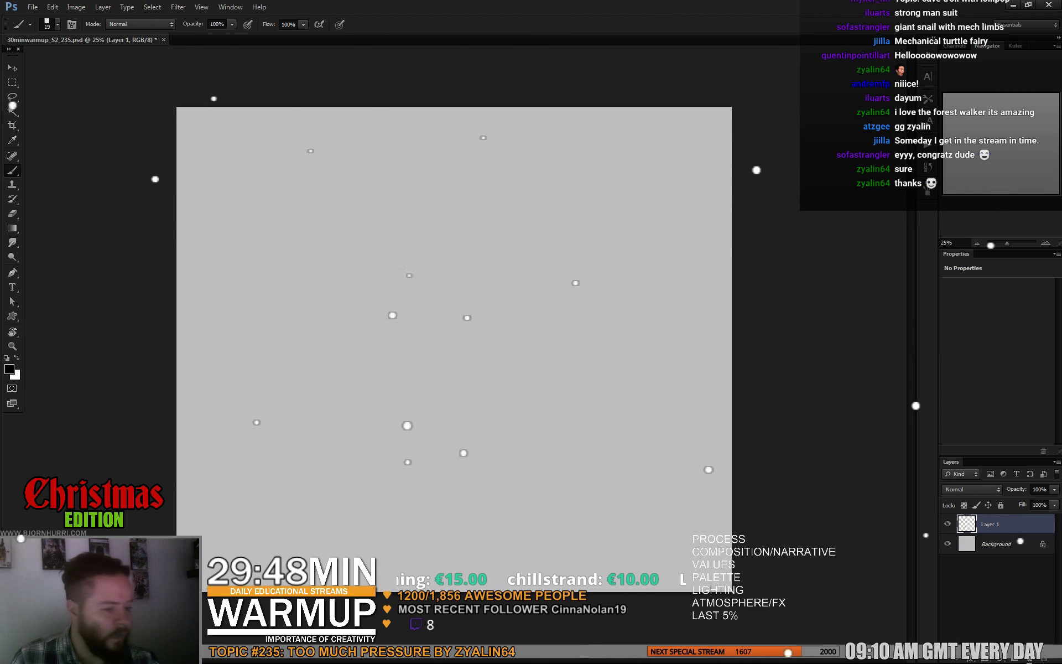
right_click(338, 292)
left_click(406, 385)
left_click_drag(390, 318, 410, 318)
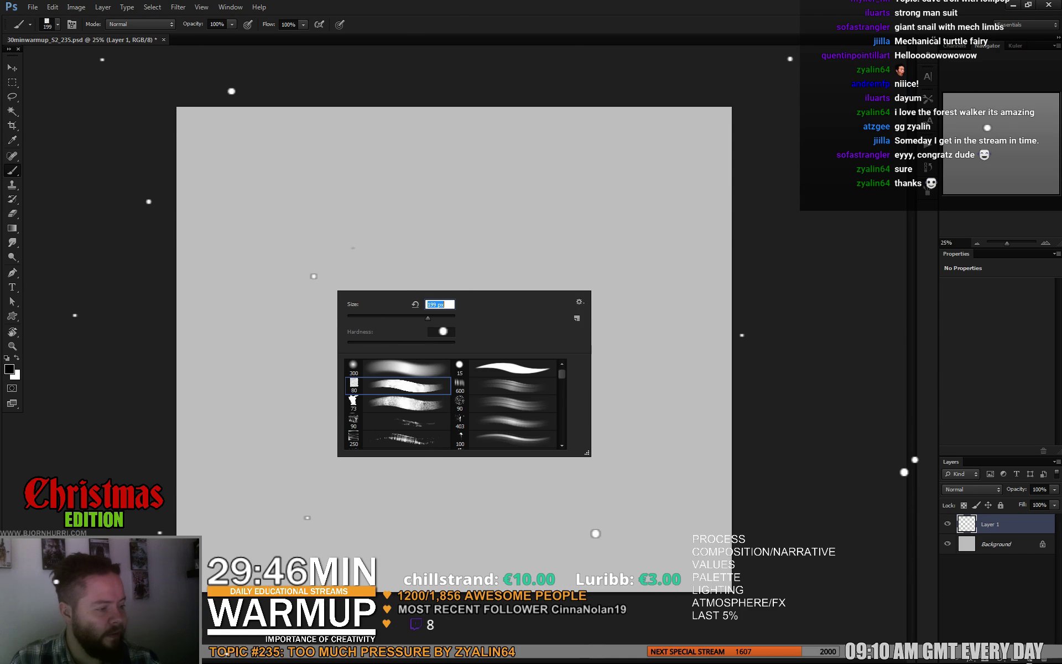
mouse_move(239, 215)
left_mouse_down()
mouse_move(267, 251)
mouse_move(326, 286)
left_mouse_up()
mouse_move(584, 197)
left_mouse_down()
mouse_move(573, 242)
mouse_move(587, 261)
left_mouse_up()
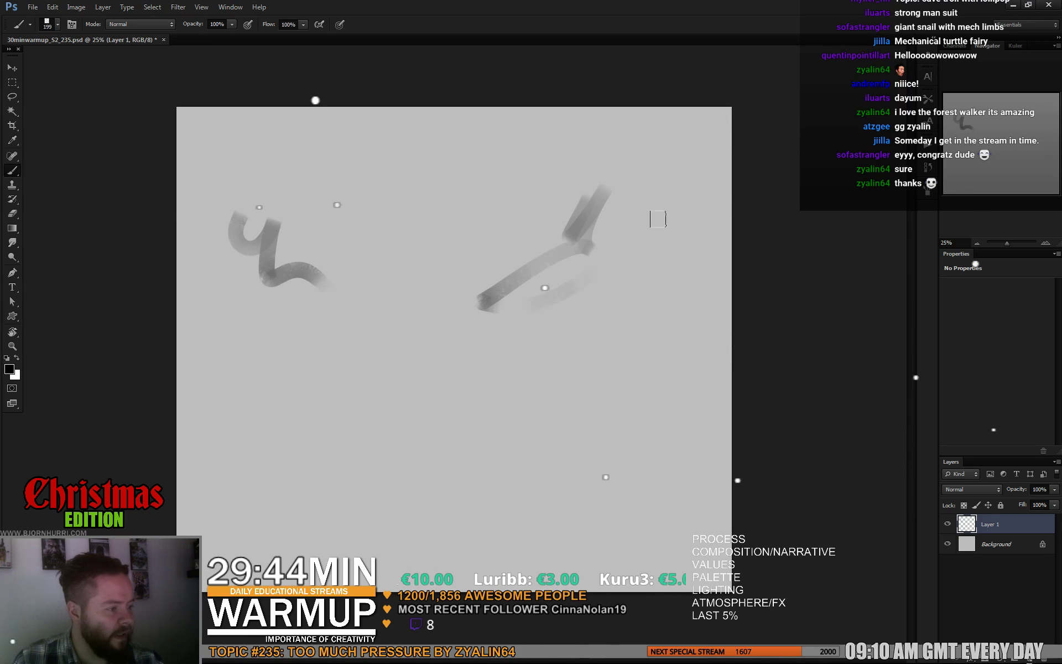
left_click_drag(227, 176, 193, 203)
left_click_drag(281, 282, 431, 343)
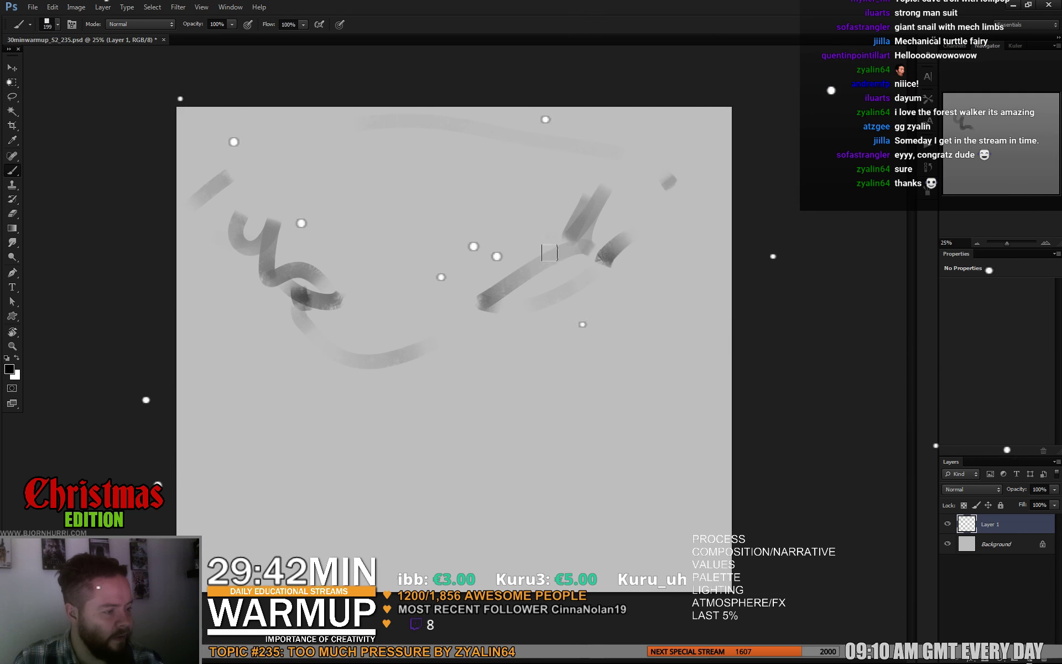
Step: Sketch a wavy brow line across the middle, with curved strokes beneath it for the eye areas and lower contours
mouse_move(553, 242)
left_mouse_down()
mouse_move(269, 292)
mouse_move(336, 304)
left_mouse_up()
left_click_drag(265, 296, 327, 323)
left_click_drag(501, 274, 427, 324)
left_click_drag(451, 326, 535, 294)
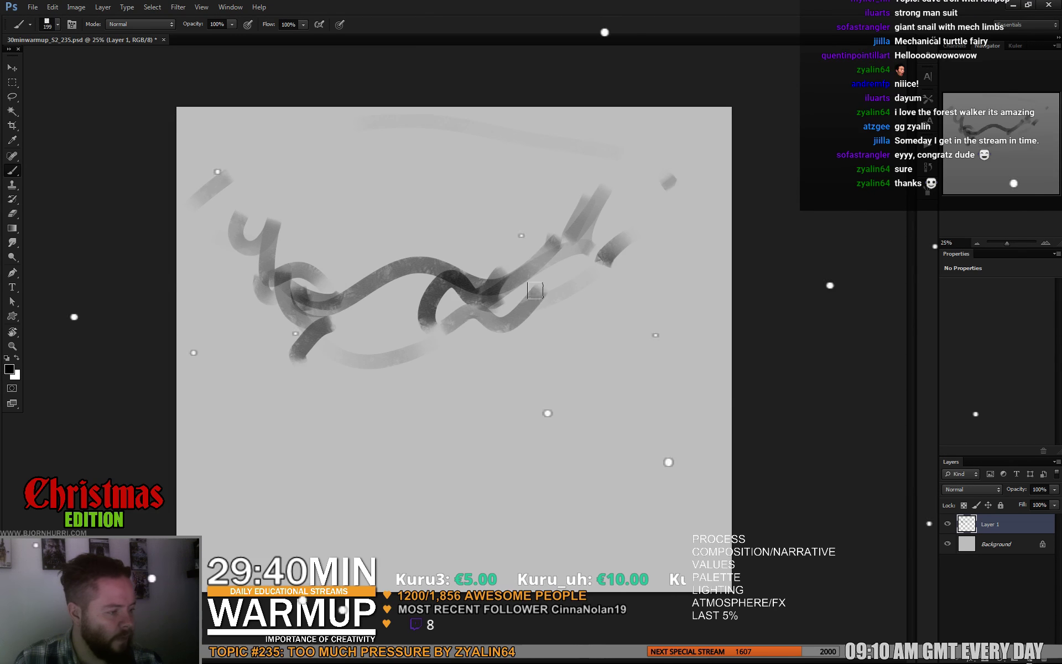
left_click(553, 351)
left_click_drag(491, 368, 466, 381)
left_click_drag(447, 326, 467, 373)
mouse_move(222, 311)
left_mouse_down()
mouse_move(275, 358)
mouse_move(328, 322)
left_mouse_up()
left_click_drag(335, 352, 335, 373)
left_click_drag(243, 279, 336, 302)
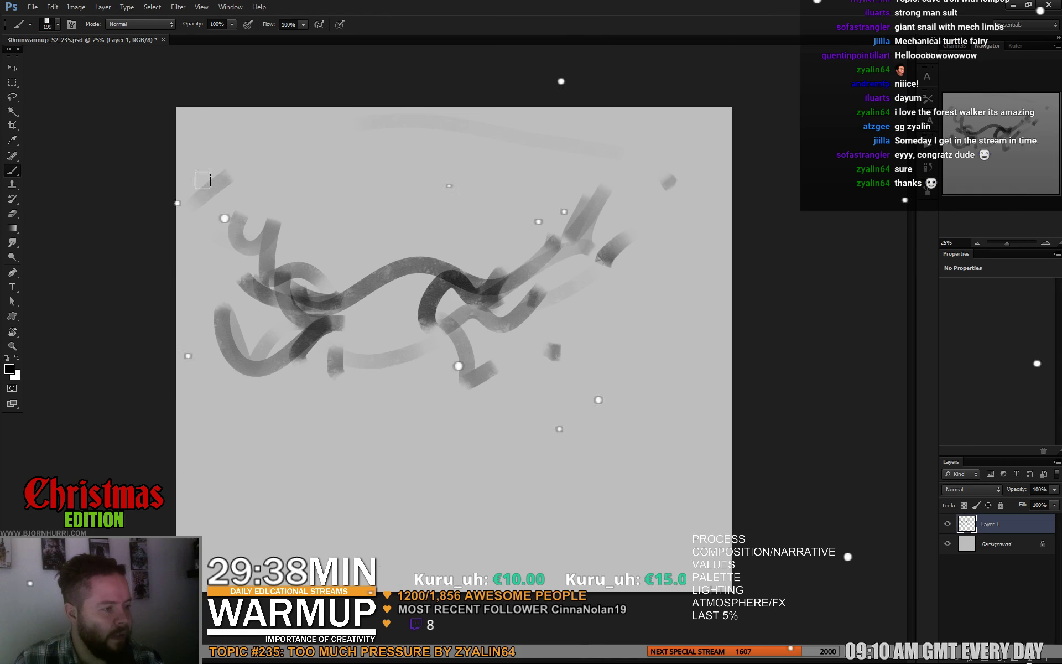
Step: Paint a wide arc across the canvas top with short marks beside it, and darken the left brow with overlapping strokes
mouse_move(225, 165)
left_mouse_down()
mouse_move(486, 123)
mouse_move(625, 152)
left_mouse_up()
left_click_drag(668, 180, 639, 199)
left_click(204, 238)
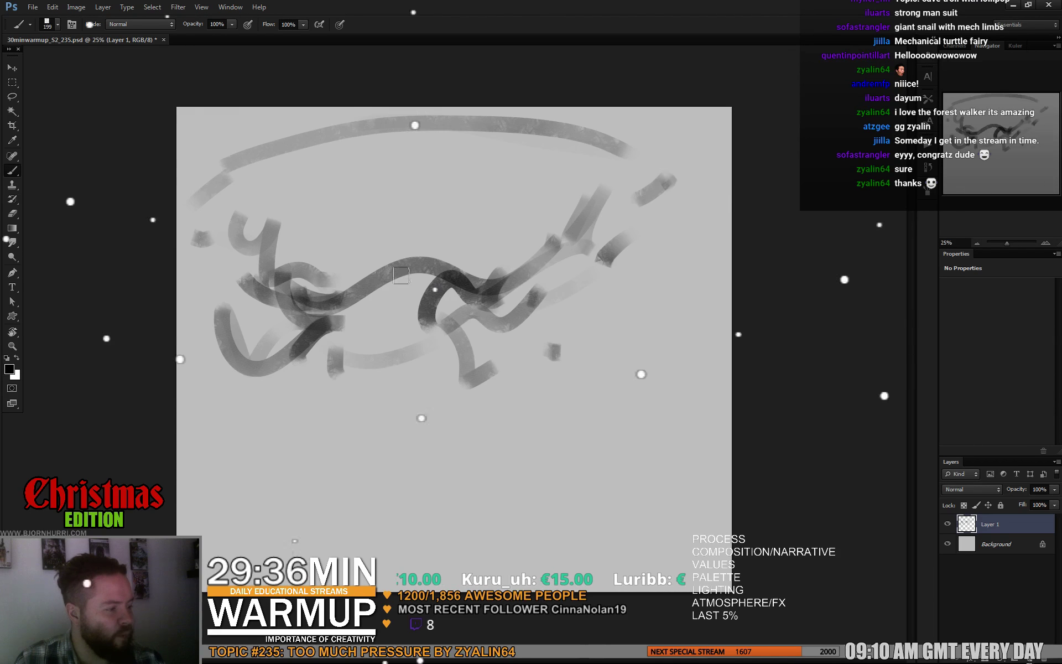
left_click_drag(370, 276, 395, 279)
mouse_move(303, 298)
left_mouse_down()
mouse_move(388, 290)
mouse_move(443, 307)
mouse_move(519, 271)
mouse_move(442, 294)
mouse_move(398, 277)
left_mouse_up()
Step: Enlarge the eraser to about 160 px, then erase the bridge between the two brows and most of the wide top arc
key("e")
right_click(439, 264)
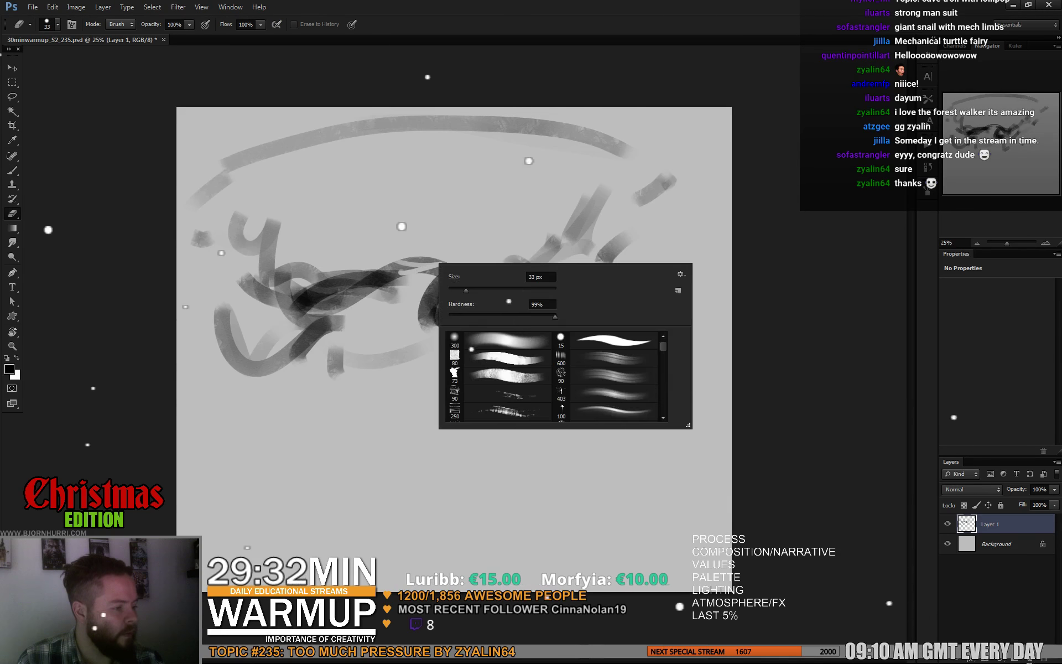
left_click_drag(509, 290, 514, 291)
left_click_drag(410, 272, 474, 260)
mouse_move(564, 141)
left_mouse_down()
mouse_move(525, 130)
mouse_move(224, 166)
mouse_move(461, 131)
left_mouse_up()
left_click_drag(626, 159, 551, 138)
Step: Brush dark strokes down the upper left edge of the sketch, over the right brow and along the right contour
key("b")
mouse_move(224, 168)
left_mouse_down()
mouse_move(209, 217)
mouse_move(246, 248)
left_mouse_up()
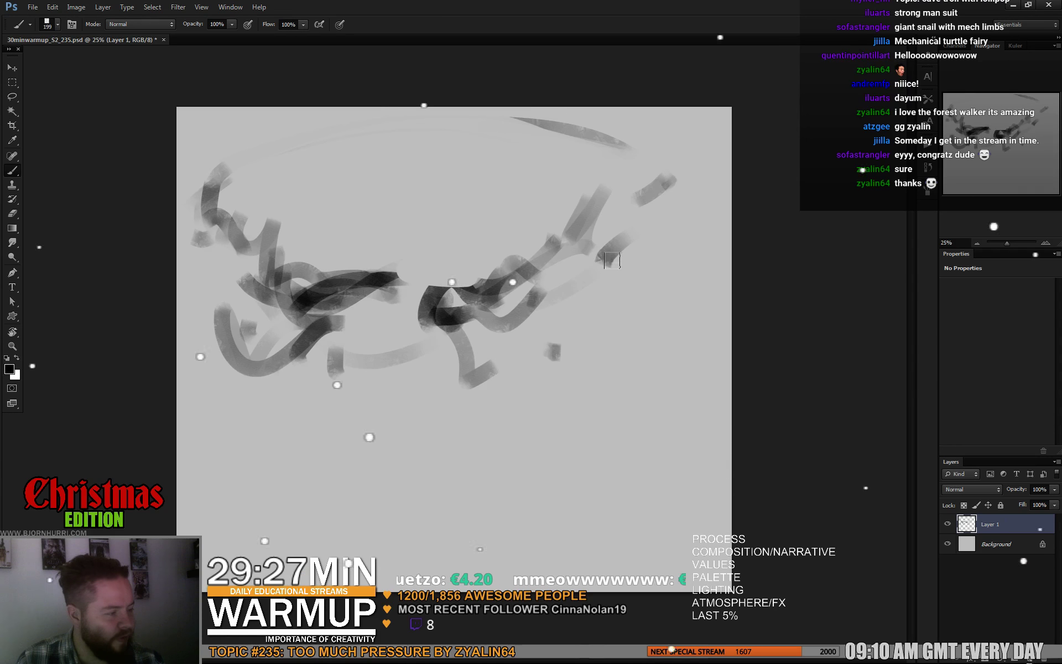
mouse_move(506, 248)
left_mouse_down()
mouse_move(535, 285)
mouse_move(516, 301)
left_mouse_up()
mouse_move(602, 235)
left_mouse_down()
mouse_move(627, 226)
mouse_move(585, 277)
left_mouse_up()
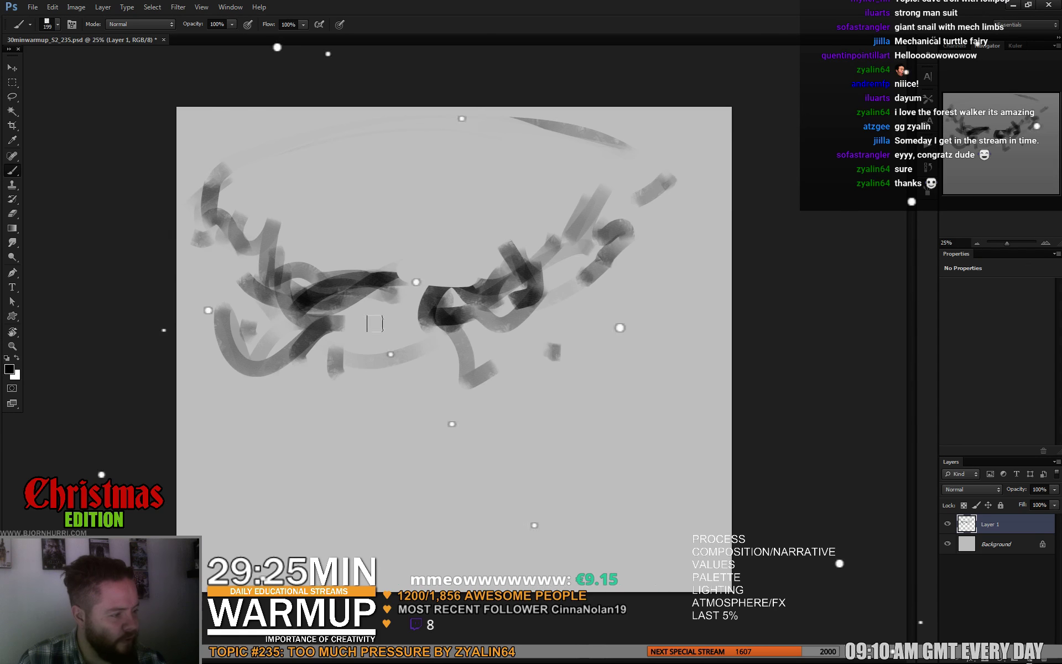
Step: Add curved brush strokes around the left eye, along the lower left contour and below the right brow
left_click_drag(340, 323, 369, 345)
left_click_drag(390, 282, 301, 365)
mouse_move(232, 301)
left_mouse_down()
mouse_move(298, 354)
mouse_move(338, 415)
left_mouse_up()
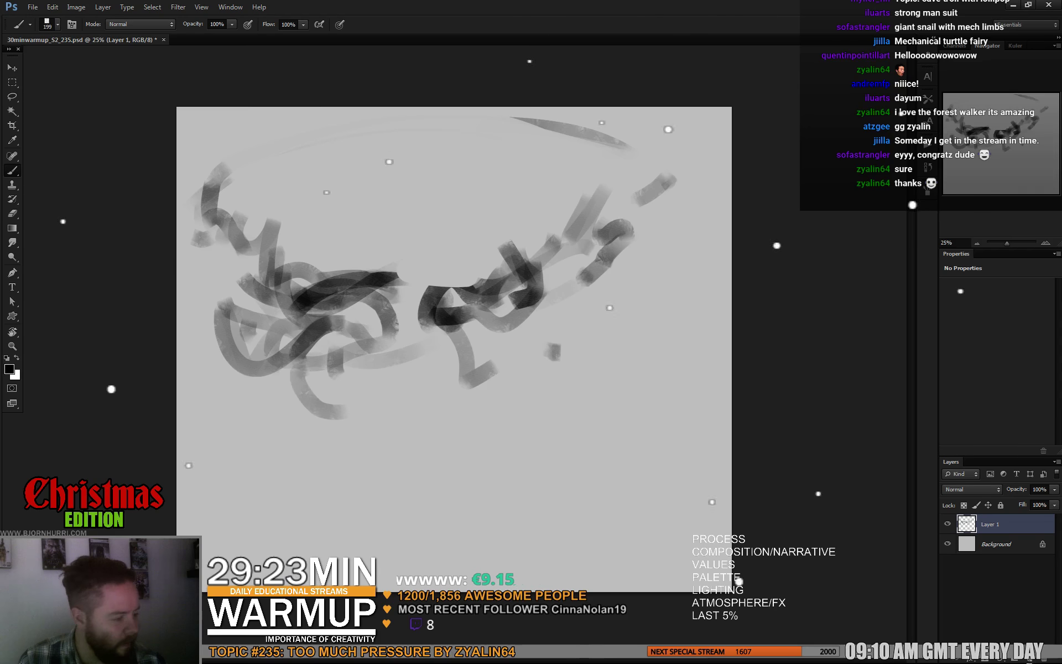
mouse_move(470, 360)
left_mouse_down()
mouse_move(445, 412)
mouse_move(513, 383)
left_mouse_up()
left_click_drag(582, 338, 578, 294)
Step: Enlarge the brush to 1289 px and shade the area below the brows and the block beneath it in textured grey
right_click(587, 296)
left_click_drag(663, 323, 738, 323)
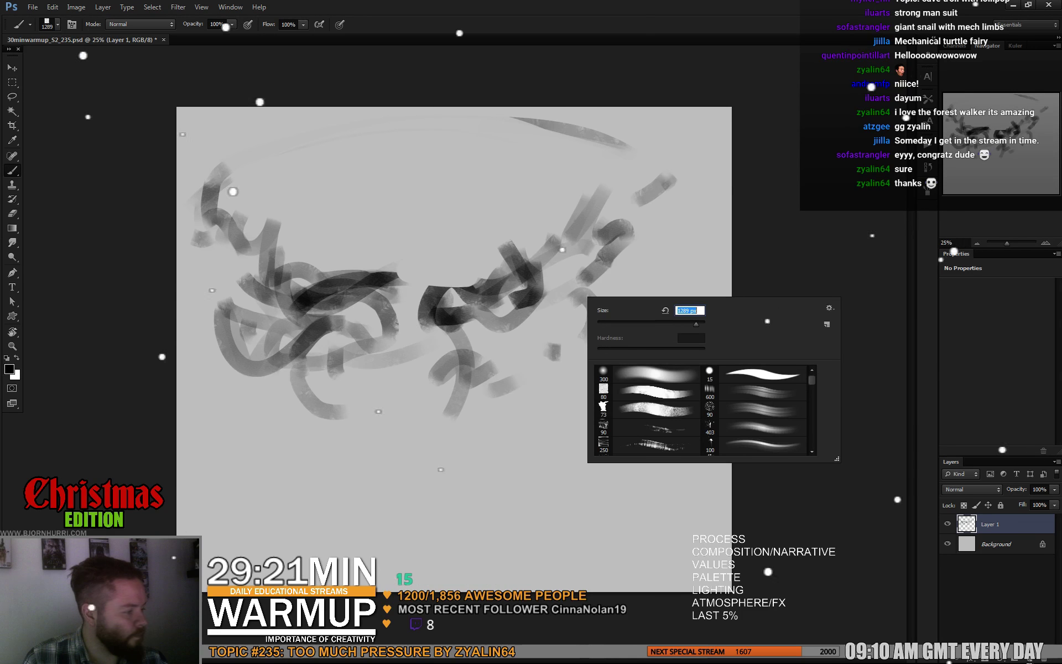
left_click(550, 208)
mouse_move(609, 266)
left_mouse_down()
mouse_move(553, 318)
mouse_move(498, 340)
mouse_move(343, 348)
mouse_move(282, 323)
mouse_move(277, 365)
left_mouse_up()
left_click_drag(498, 412, 515, 376)
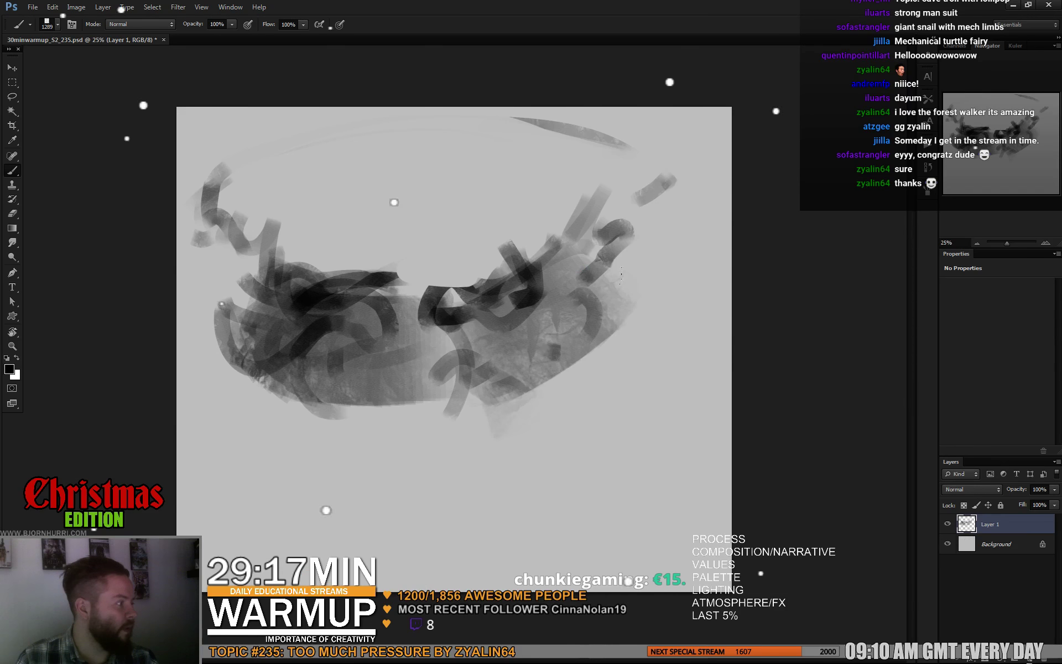
left_click_drag(310, 387, 379, 442)
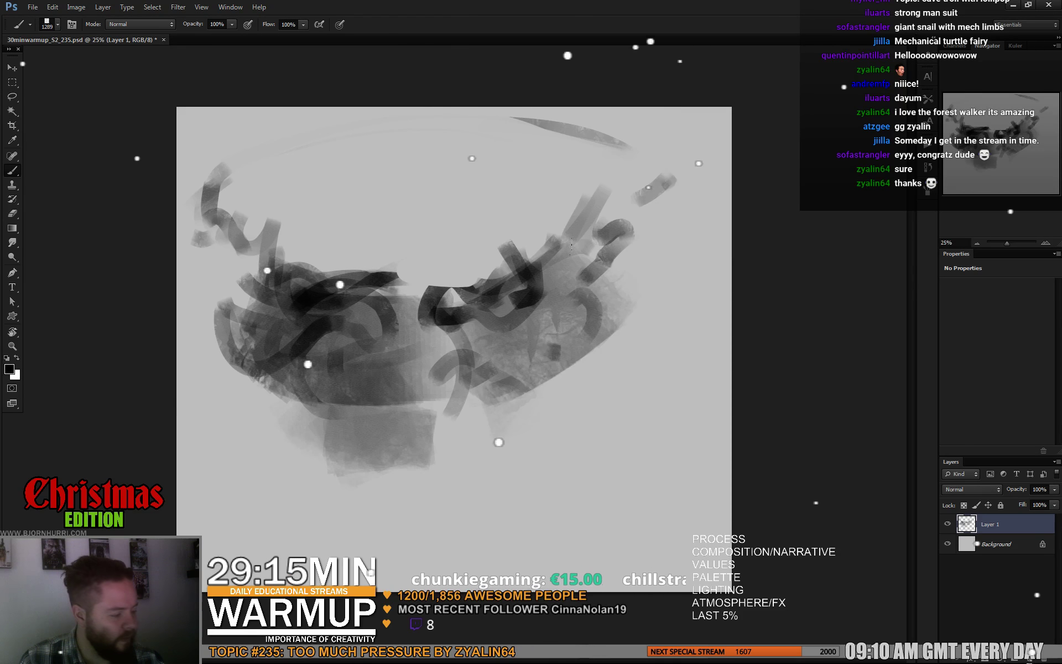
Step: Reduce the brush to 215 px and build up dark strokes along the lower right contour and up the right edge
right_click(586, 390)
left_click(605, 419)
left_click_drag(530, 396, 593, 346)
mouse_move(574, 389)
left_mouse_down()
mouse_move(609, 344)
mouse_move(625, 399)
left_mouse_up()
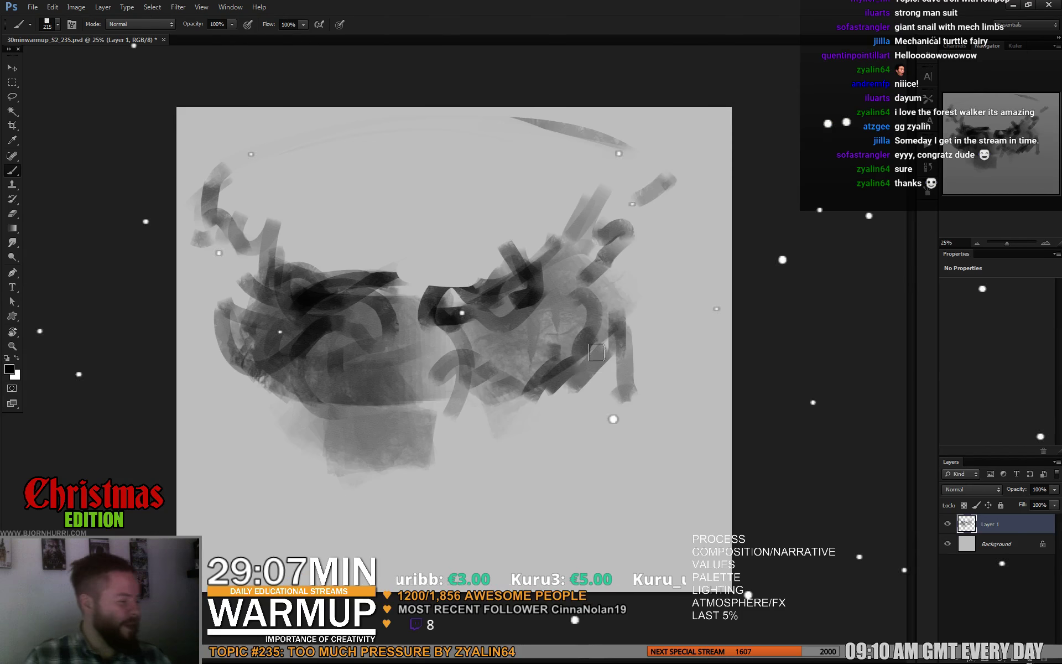
left_click_drag(549, 425, 575, 382)
mouse_move(562, 299)
left_mouse_down()
mouse_move(572, 238)
mouse_move(594, 252)
mouse_move(641, 214)
mouse_move(633, 236)
mouse_move(665, 197)
left_mouse_up()
left_click_drag(665, 197, 633, 290)
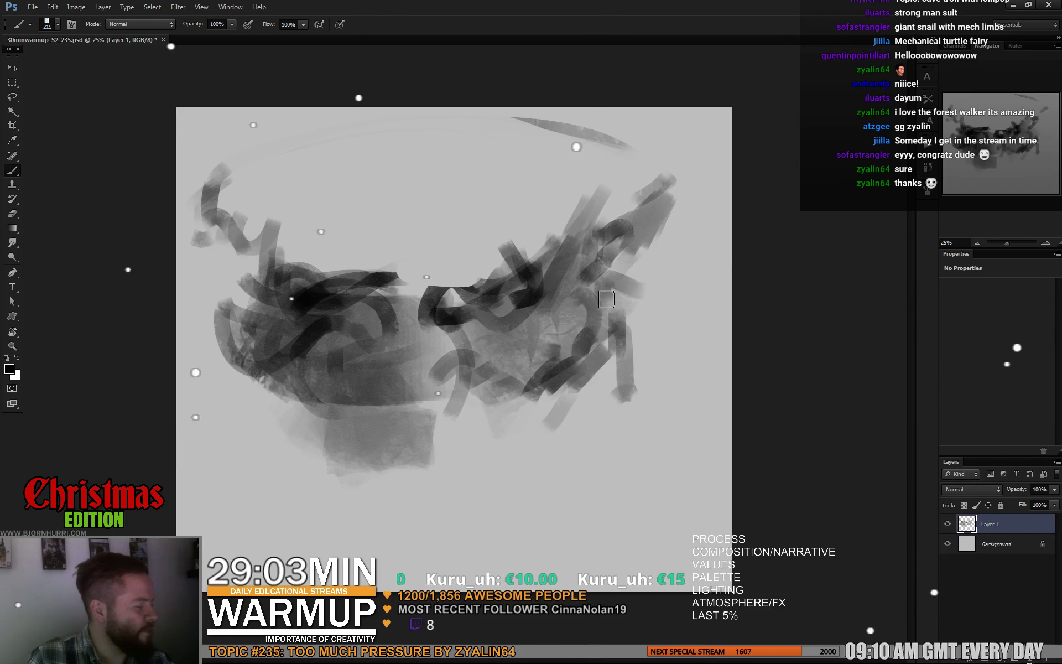
Step: Paint grey strokes along the left edge of the sketch and add small curved marks at its lower left
mouse_move(204, 233)
left_mouse_down()
mouse_move(237, 250)
mouse_move(230, 304)
left_mouse_up()
left_click_drag(254, 265, 250, 295)
left_click_drag(214, 200, 236, 186)
mouse_move(339, 393)
left_mouse_down()
mouse_move(280, 389)
mouse_move(308, 408)
mouse_move(267, 408)
mouse_move(257, 420)
mouse_move(282, 459)
left_mouse_up()
Step: Sample the light background grey and paint two slanted eye shapes, then trim the left eye with dark strokes
left_click(409, 249, "alt")
mouse_move(315, 301)
left_mouse_down()
mouse_move(377, 309)
mouse_move(321, 332)
mouse_move(365, 309)
left_mouse_up()
mouse_move(503, 304)
left_mouse_down()
mouse_move(483, 296)
mouse_move(451, 320)
mouse_move(469, 303)
left_mouse_up()
left_click(528, 303, "alt")
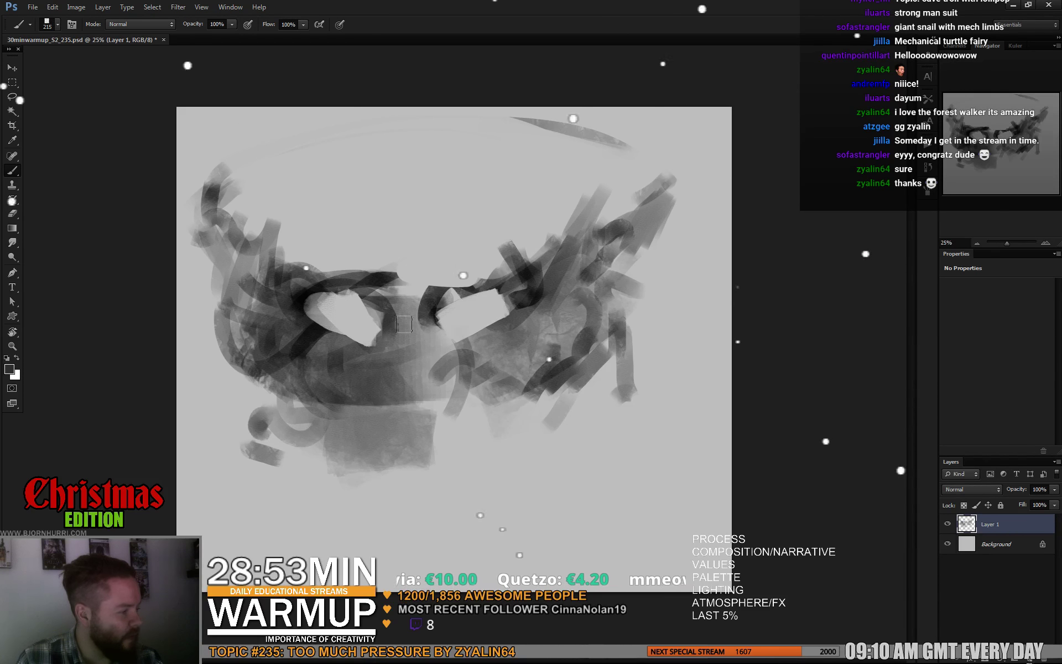
mouse_move(326, 318)
left_mouse_down()
mouse_move(363, 326)
mouse_move(362, 299)
mouse_move(395, 333)
left_mouse_up()
Step: Sample the light grey and cut bright gaps above the outer corner of the right eye and into the upper right contour
left_click(495, 247, "alt")
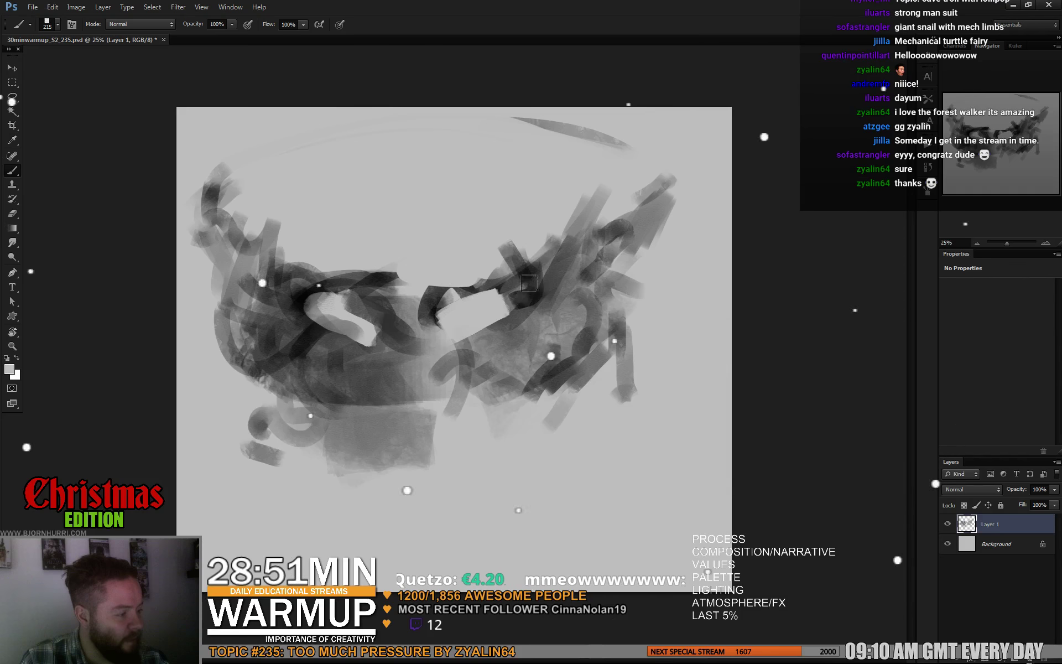
left_click_drag(509, 253, 532, 293)
mouse_move(618, 238)
left_mouse_down()
mouse_move(596, 224)
mouse_move(602, 269)
left_mouse_up()
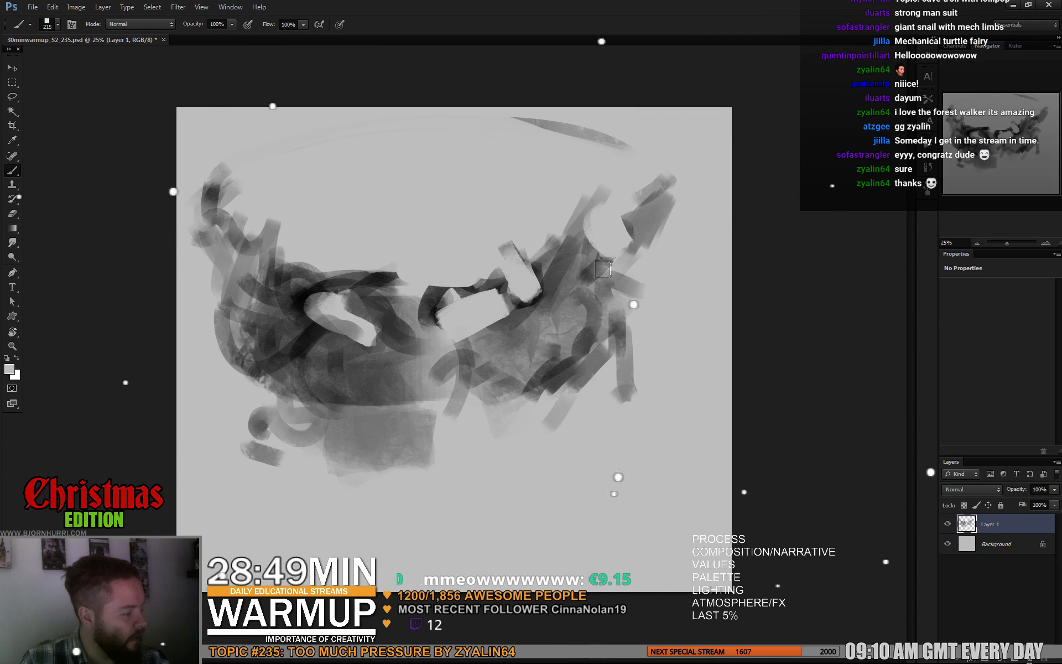
left_click_drag(627, 213, 615, 272)
Step: Using greys sampled from the canvas, darken the area right of and below the right eye and add dark curves below the left eye
left_click(575, 194, "alt")
mouse_move(598, 194)
left_mouse_down()
mouse_move(543, 283)
mouse_move(539, 270)
mouse_move(568, 281)
mouse_move(571, 296)
mouse_move(550, 301)
mouse_move(535, 335)
mouse_move(489, 330)
mouse_move(525, 349)
left_mouse_up()
left_click(543, 284, "alt")
mouse_move(490, 331)
left_mouse_down()
mouse_move(487, 362)
mouse_move(514, 349)
mouse_move(490, 367)
left_mouse_up()
left_click_drag(509, 393, 418, 418)
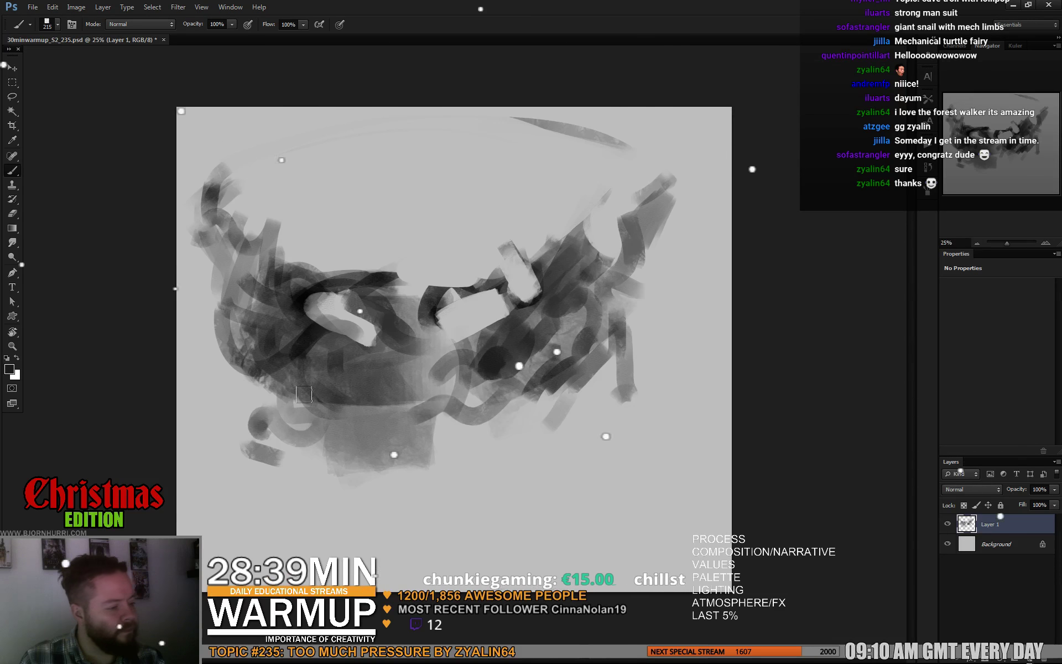
mouse_move(315, 377)
left_mouse_down()
mouse_move(344, 383)
mouse_move(385, 384)
mouse_move(361, 338)
mouse_move(321, 331)
mouse_move(356, 355)
mouse_move(331, 337)
mouse_move(346, 329)
mouse_move(365, 385)
left_mouse_up()
left_click(360, 342, "alt")
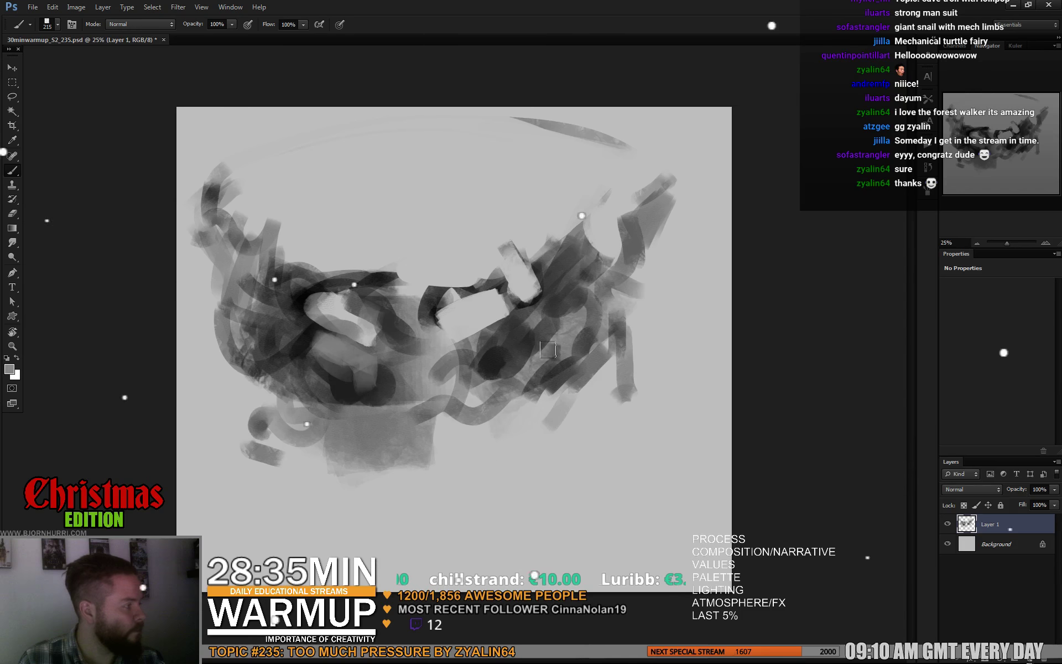
Step: Warp Layer 1 by shifting its centre to the left, bulging the lower right side outward and pulling both top corners inward
key("ctrl+t")
left_click(523, 24)
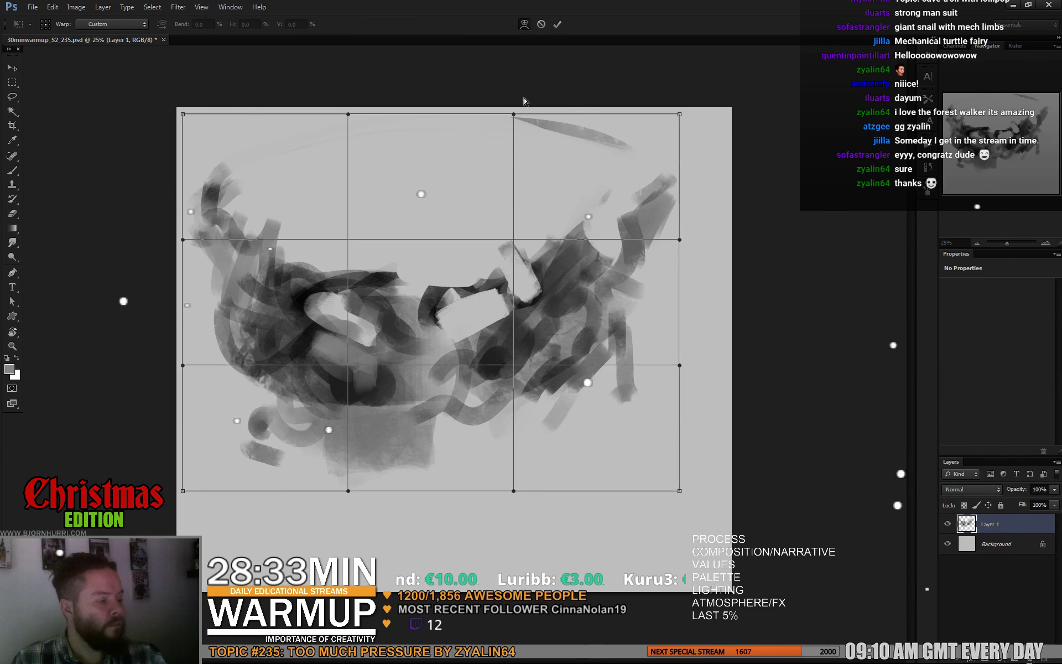
left_click_drag(440, 321, 414, 325)
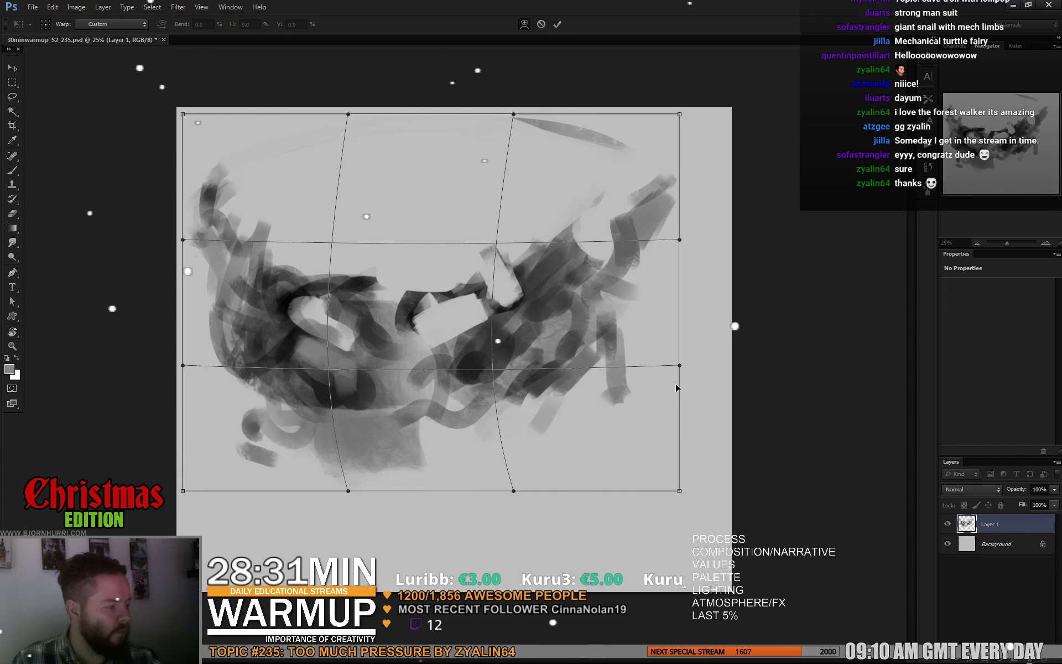
left_click_drag(679, 365, 774, 374)
left_click_drag(676, 123, 639, 125)
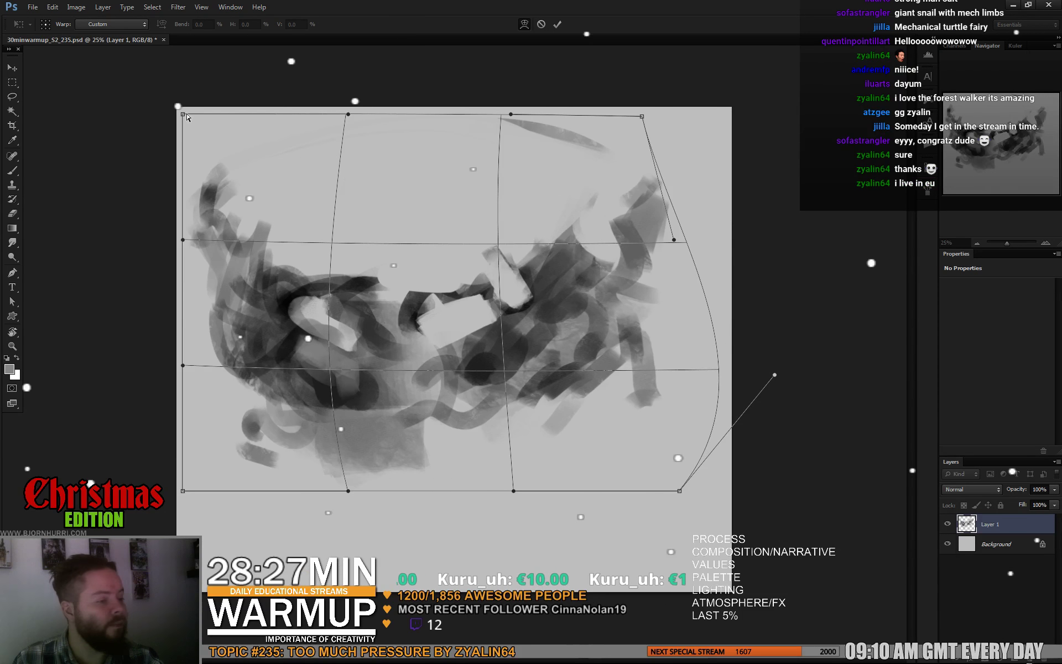
left_click_drag(182, 114, 208, 116)
left_click_drag(501, 140, 477, 137)
mouse_move(471, 376)
left_mouse_down()
mouse_move(463, 389)
mouse_move(465, 367)
left_mouse_up()
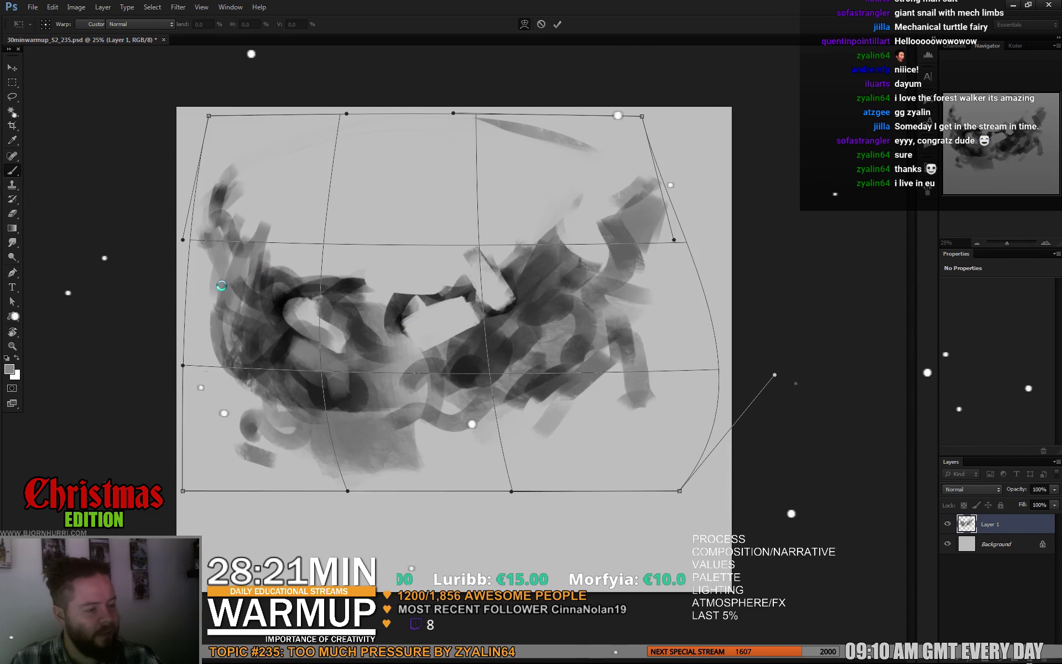
key("Return")
Step: Erase notches into the middle and lower part of the left contour and into the lower right edge of the painted shape
key("e")
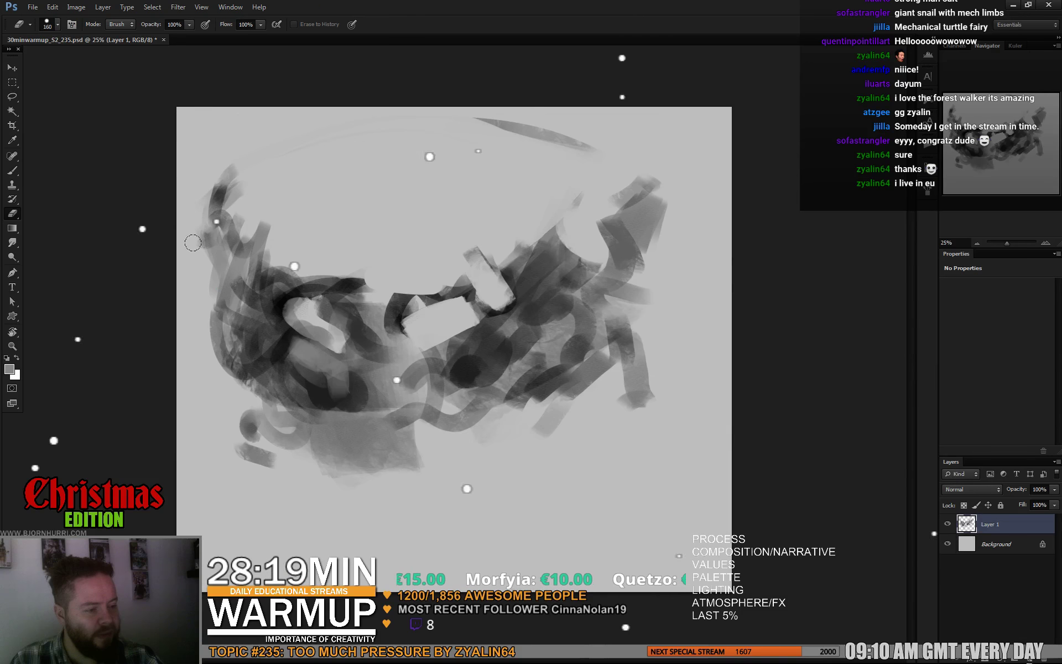
mouse_move(206, 249)
left_mouse_down()
mouse_move(208, 273)
mouse_move(199, 226)
mouse_move(233, 295)
left_mouse_up()
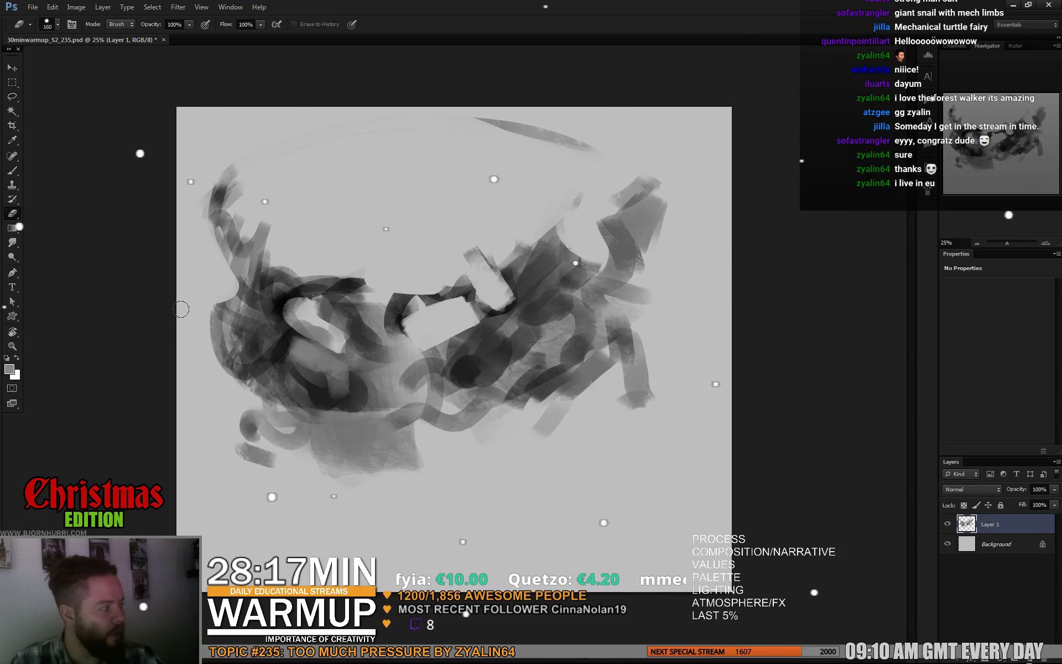
mouse_move(221, 377)
left_mouse_down()
mouse_move(248, 382)
mouse_move(248, 421)
left_mouse_up()
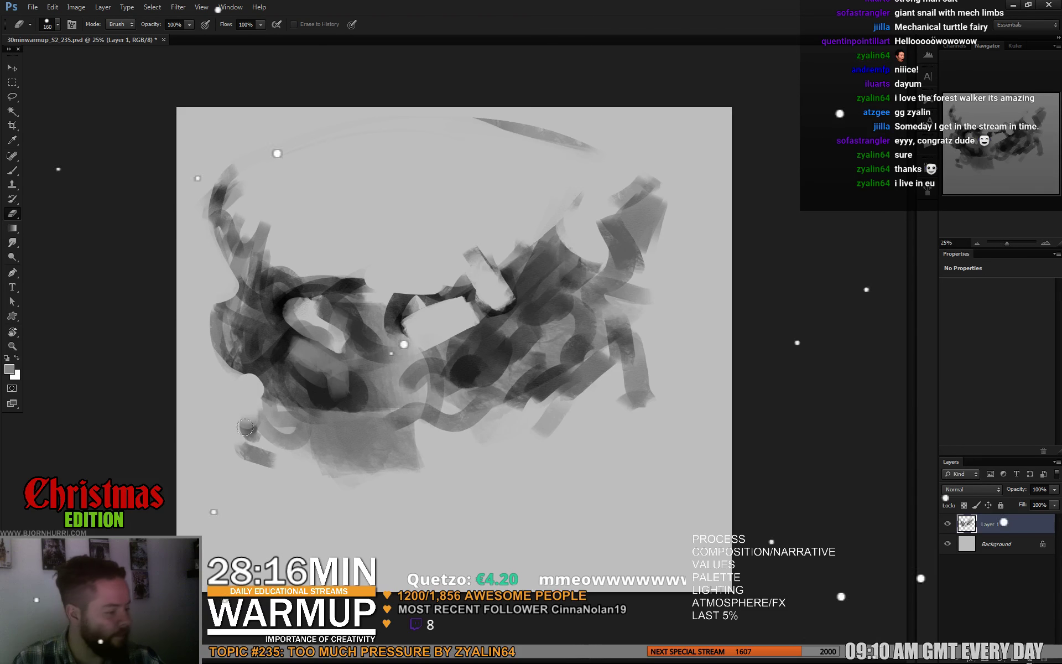
left_click_drag(629, 396, 624, 382)
Step: Brush light grey patches onto the right cheek area and along the left side below the notch
key("b")
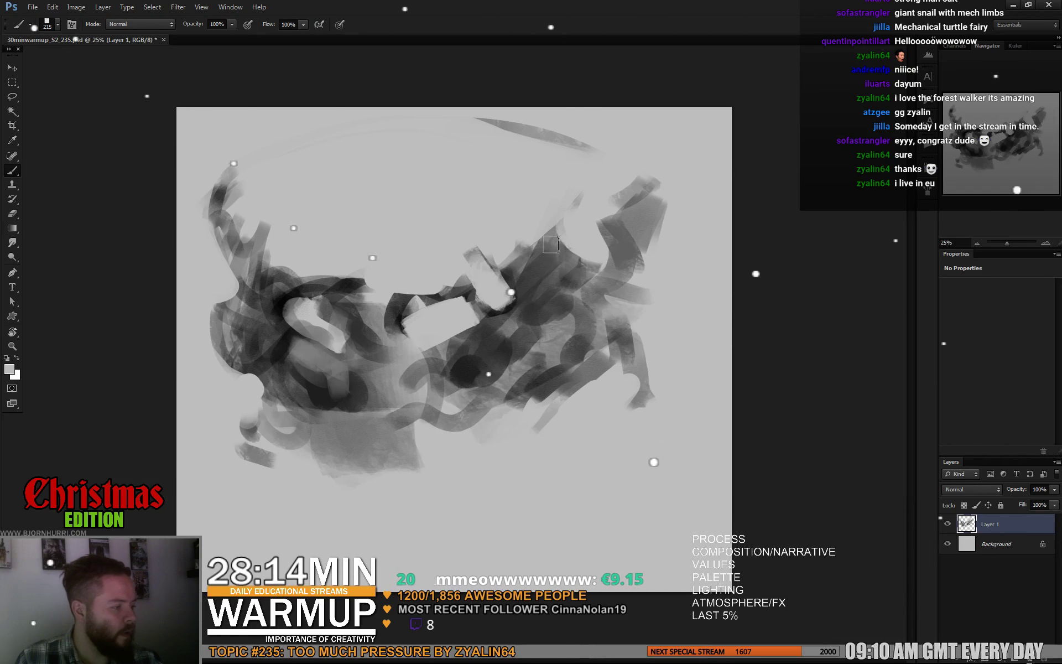
mouse_move(540, 339)
left_mouse_down()
mouse_move(562, 316)
mouse_move(538, 363)
mouse_move(530, 341)
mouse_move(496, 365)
mouse_move(531, 392)
left_mouse_up()
mouse_move(227, 343)
left_mouse_down()
mouse_move(260, 354)
mouse_move(240, 318)
mouse_move(218, 319)
mouse_move(269, 376)
mouse_move(296, 368)
mouse_move(312, 390)
left_mouse_up()
left_click(294, 338, "alt")
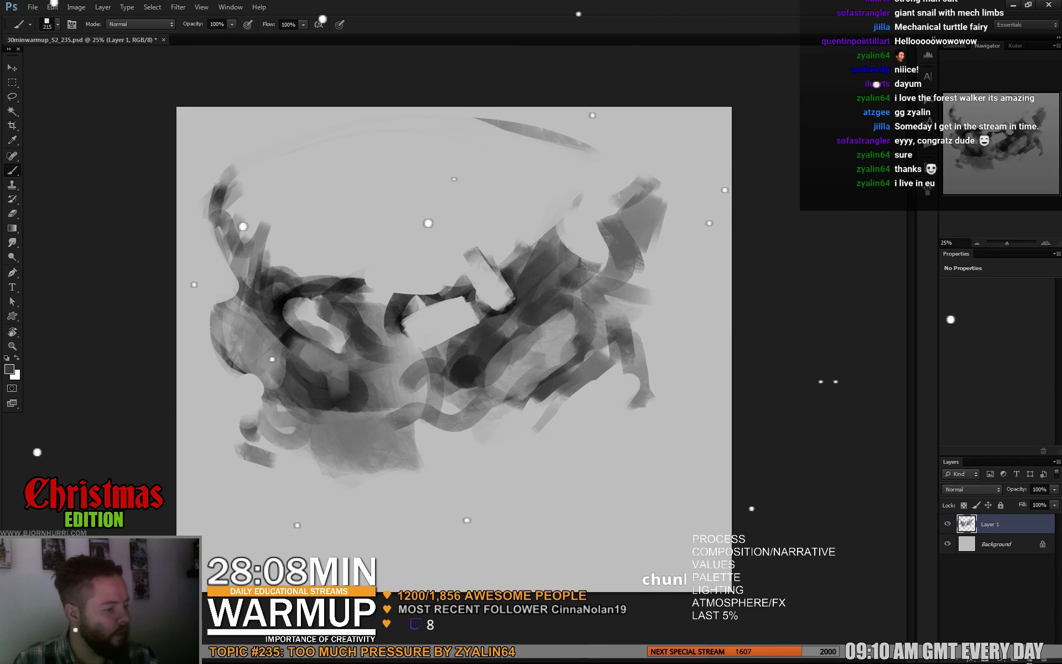
Step: Sample dark grey and darken the area below the left eye and between the two eyes
left_click(288, 309, "alt")
mouse_move(307, 343)
left_mouse_down()
mouse_move(333, 402)
mouse_move(362, 385)
left_mouse_up()
left_click_drag(412, 380, 428, 366)
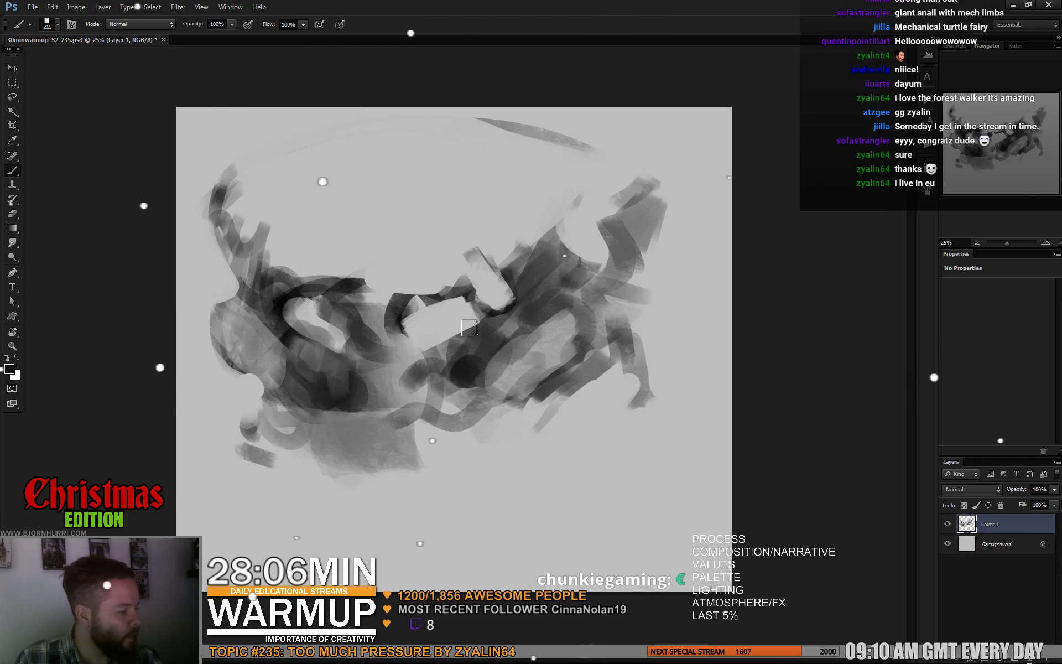
Step: Narrow the right eye with dark strokes and paint a grey arched mound above the eyes
mouse_move(468, 328)
left_mouse_down()
mouse_move(467, 378)
mouse_move(347, 344)
mouse_move(383, 341)
mouse_move(370, 317)
mouse_move(426, 305)
mouse_move(379, 334)
mouse_move(407, 288)
mouse_move(366, 286)
mouse_move(361, 257)
mouse_move(370, 241)
mouse_move(388, 243)
mouse_move(309, 280)
mouse_move(291, 275)
mouse_move(413, 281)
left_mouse_up()
left_click(367, 271, "alt")
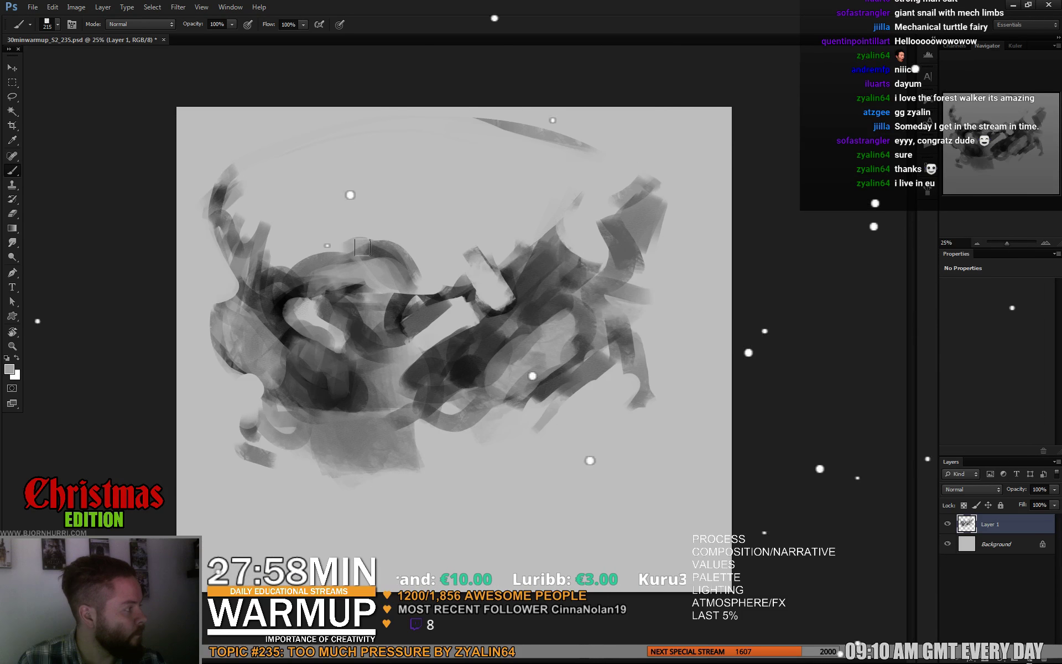
left_click(387, 304, "alt")
mouse_move(387, 305)
left_mouse_down()
mouse_move(354, 285)
mouse_move(451, 361)
left_mouse_up()
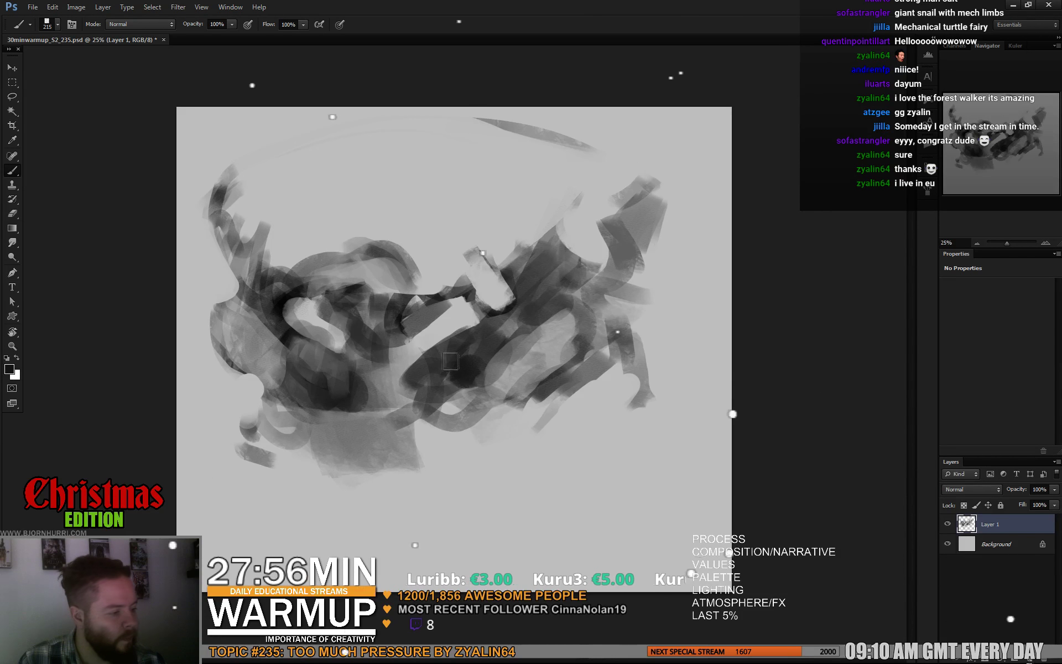
Step: Tone down the light block above the right eye with mid grey, and add light and grey strokes at the upper right contour
left_click(509, 294, "alt")
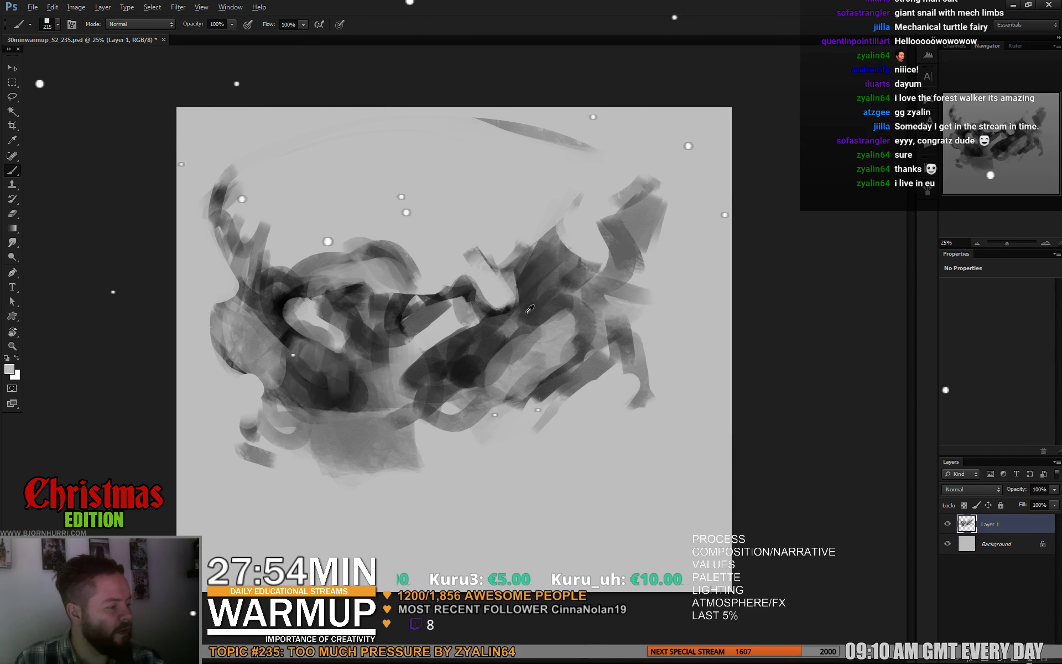
left_click_drag(530, 308, 497, 271)
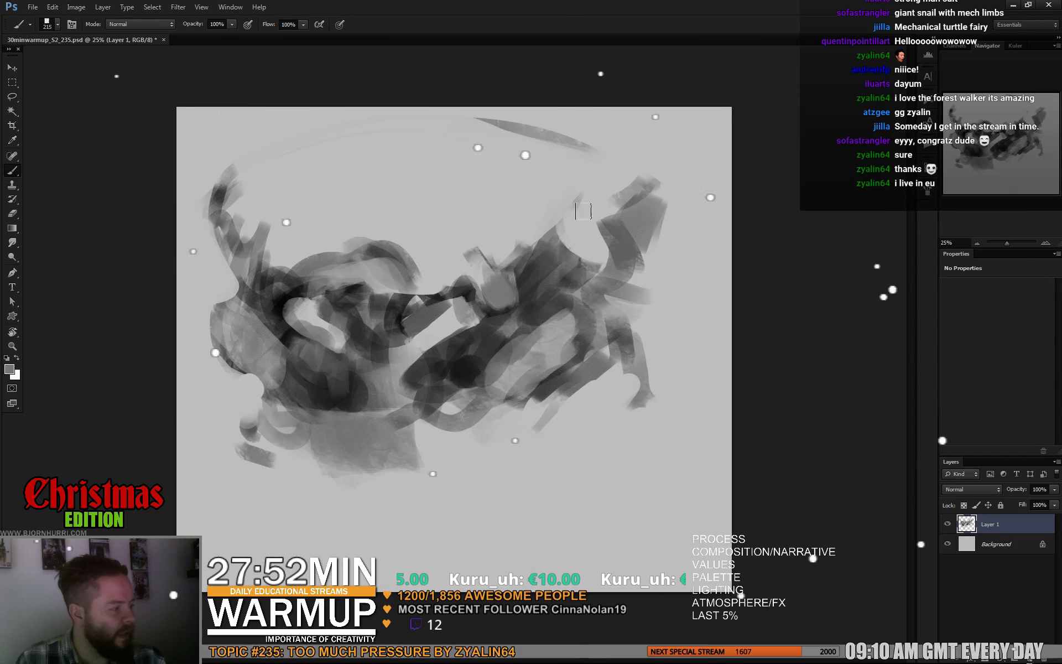
mouse_move(575, 200)
left_mouse_down()
mouse_move(589, 235)
mouse_move(582, 246)
left_mouse_up()
left_click(550, 192, "alt")
left_click_drag(573, 206, 579, 217)
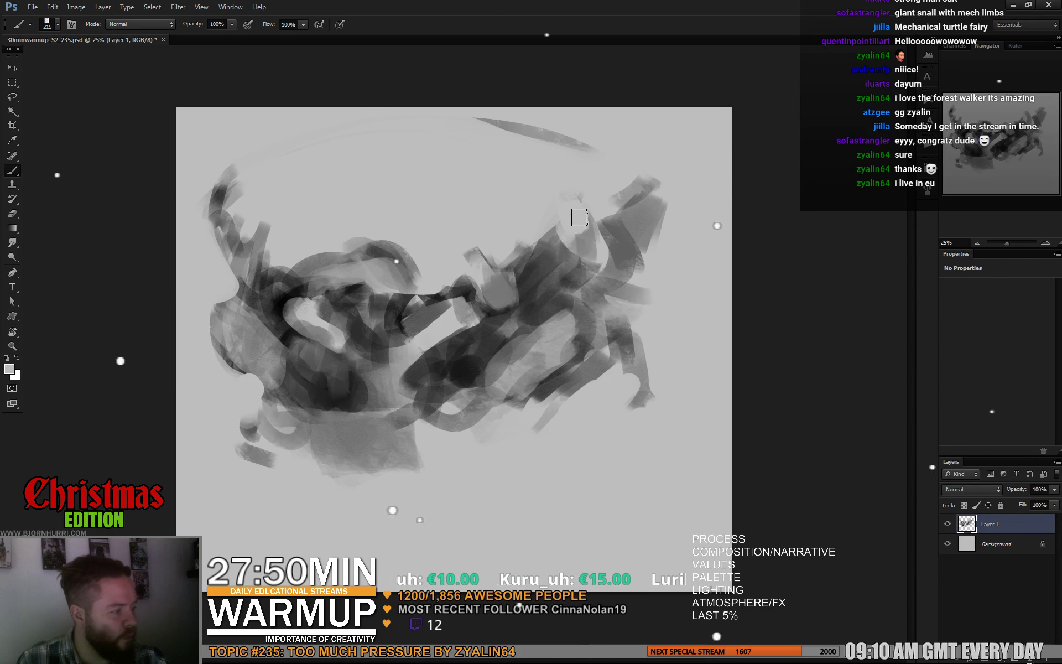
left_click_drag(631, 164, 640, 170)
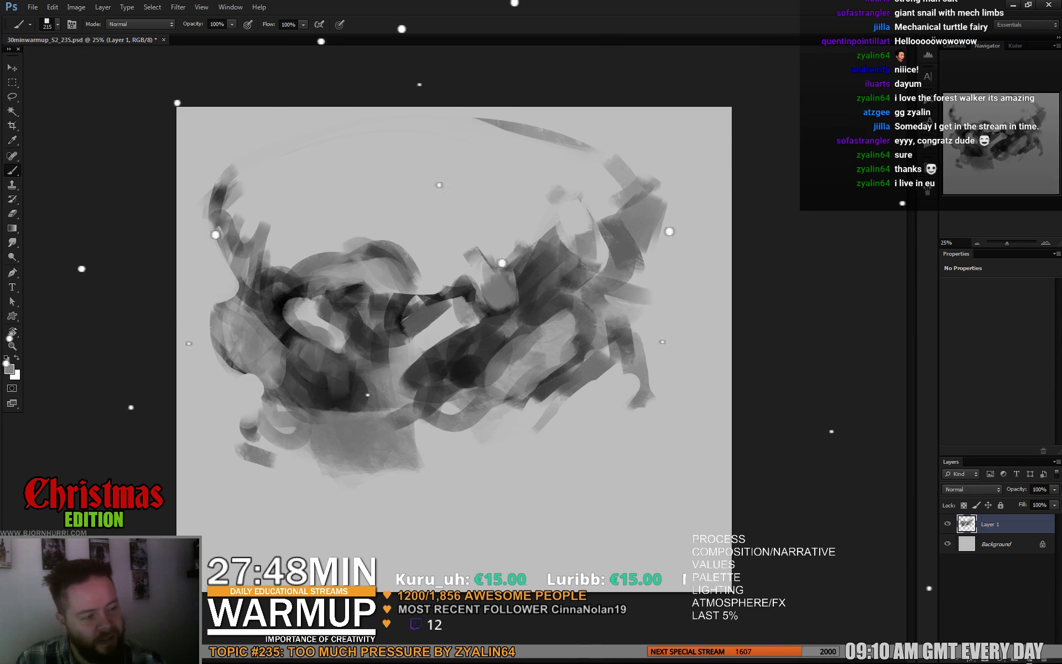
Step: Paint light and mid grey strokes over the upper left contour, using a 70 px brush for the edge beside the left eye
left_click_drag(234, 243, 256, 220)
left_click(242, 264, "alt")
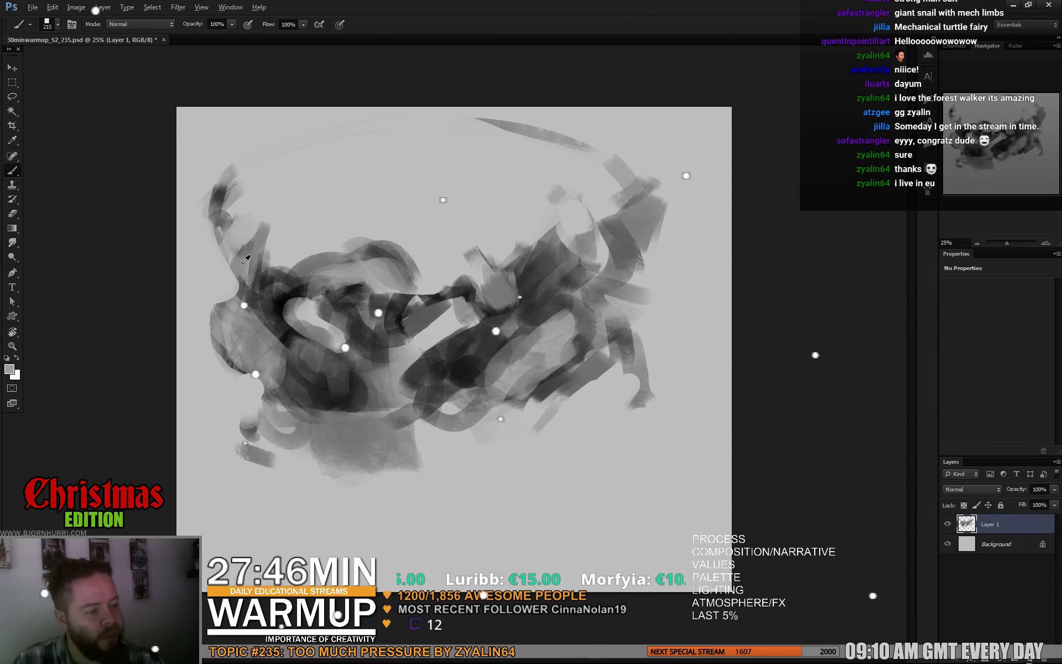
left_click(242, 263, "alt")
right_click(260, 257)
type("70")
key("Return")
left_click_drag(218, 259, 231, 272)
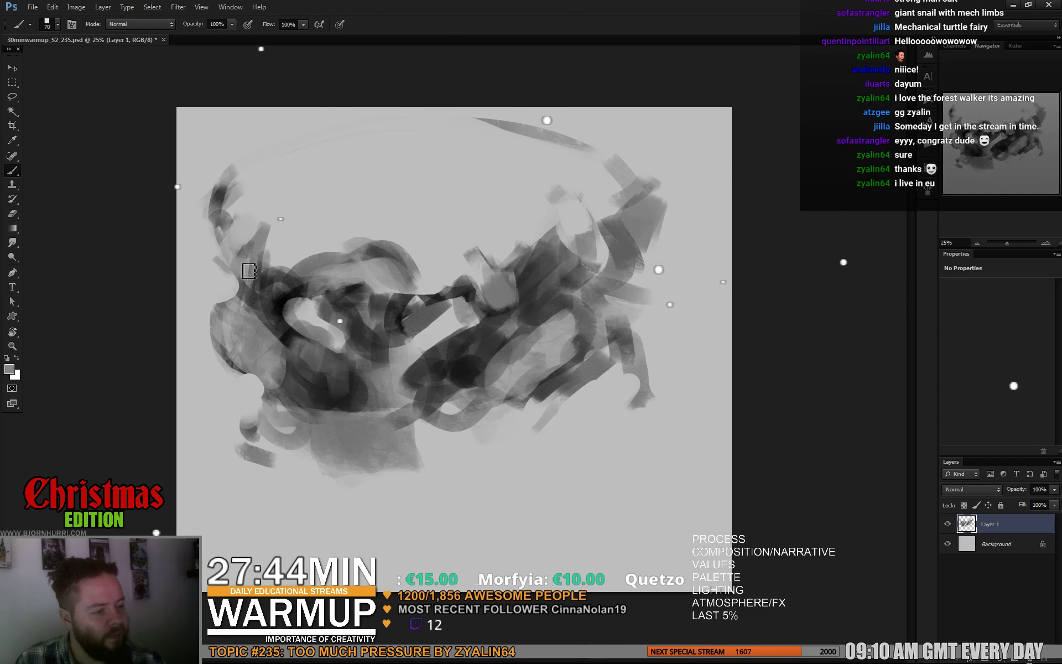
Step: Trim the upper left tip with the background grey and redefine it with small dark strokes
left_click(242, 180, "alt")
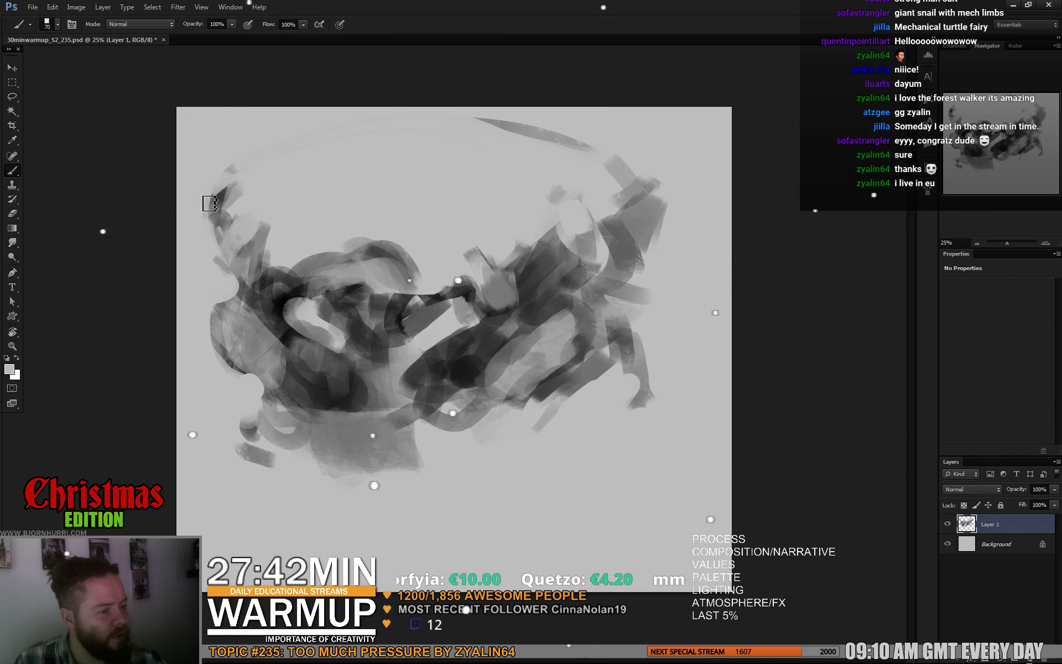
left_click_drag(238, 170, 208, 213)
left_click(216, 203, "alt")
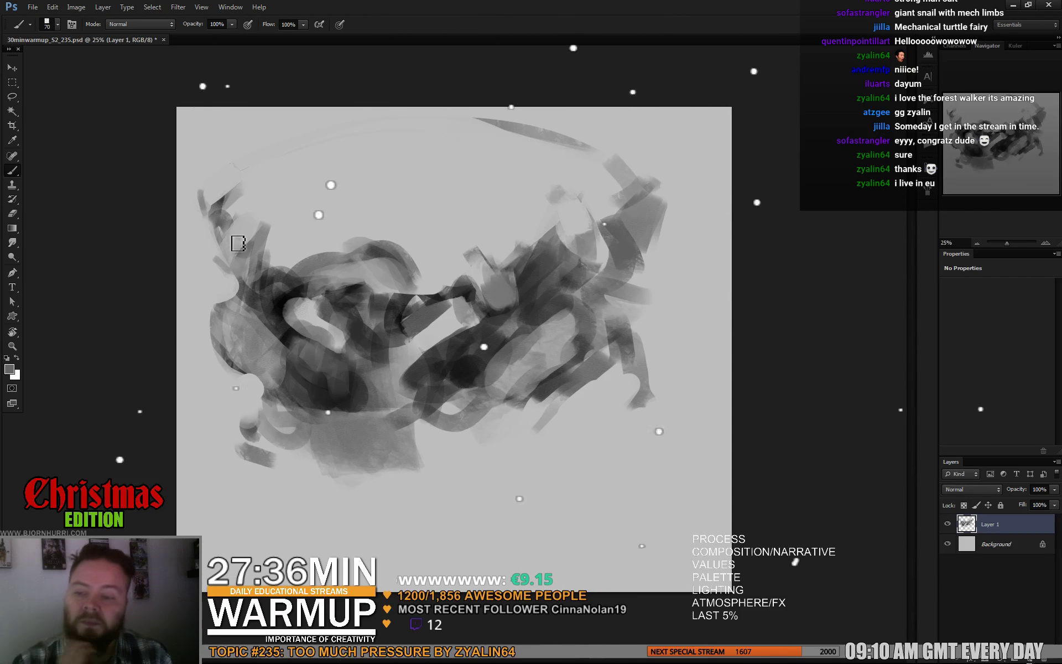
Step: Enlarge the brush to 166 px, outline the top of the central mound in dark grey and fill its inside with light grey
right_click(389, 253)
double_click(552, 337)
left_click(370, 245, "alt")
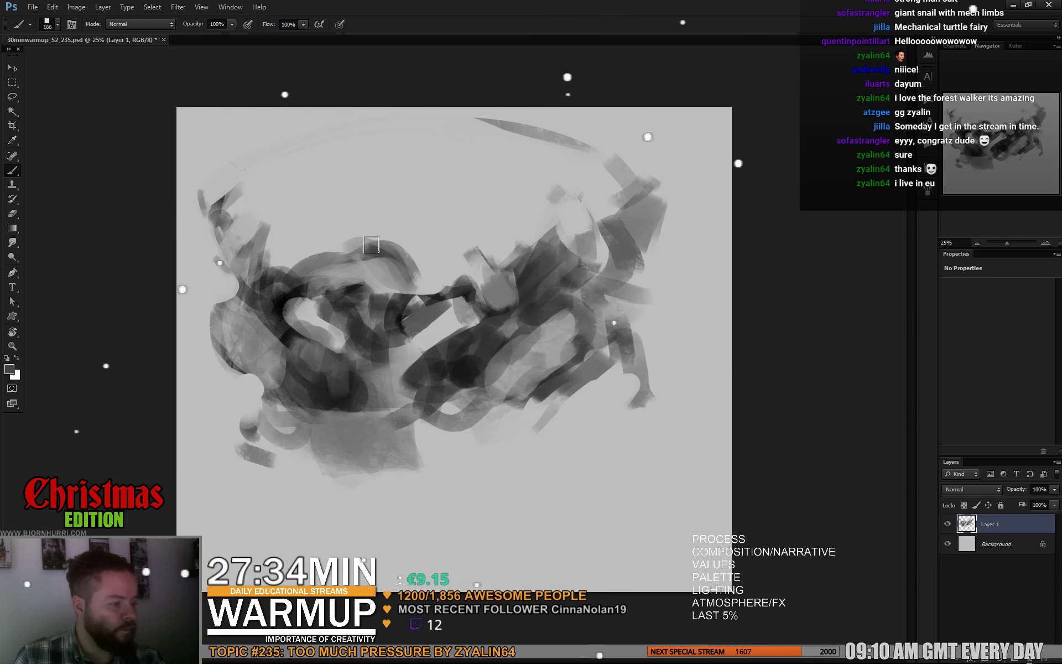
left_click_drag(362, 246, 296, 262)
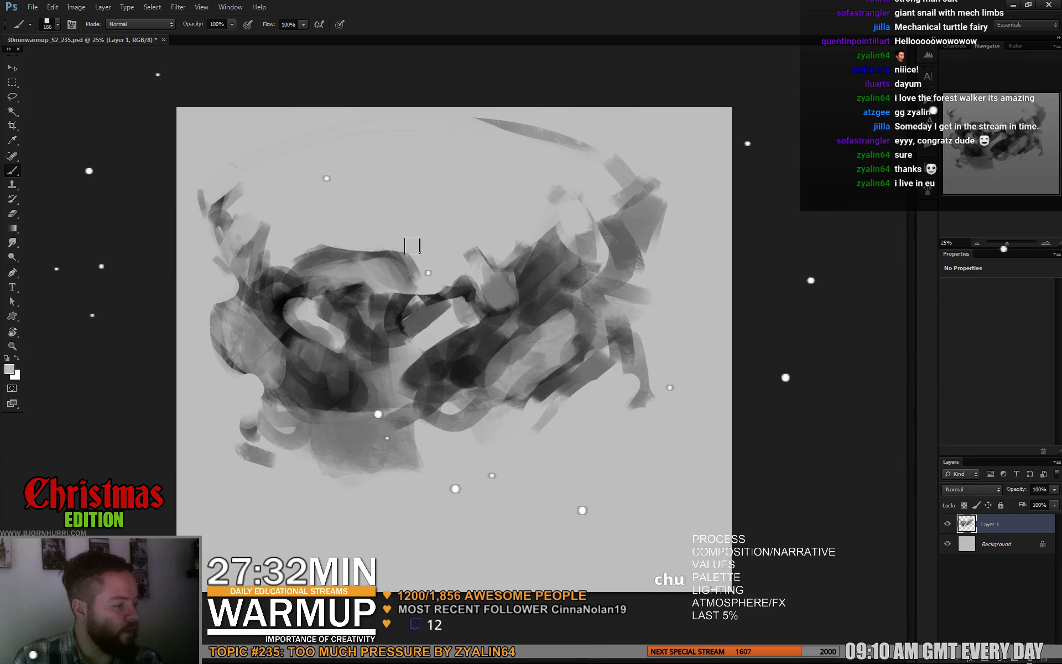
mouse_move(298, 268)
left_mouse_down()
mouse_move(325, 262)
mouse_move(397, 269)
mouse_move(303, 278)
mouse_move(348, 265)
left_mouse_up()
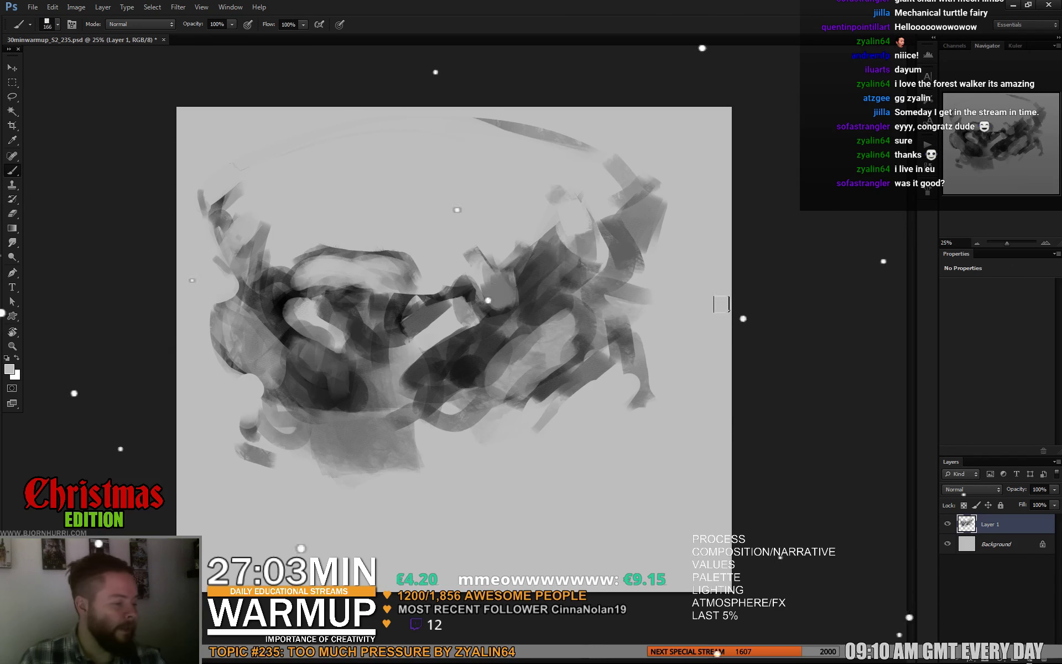
Step: Reshape the inner end of the right eye with light grey and dark strokes sampled from the canvas
left_click(447, 319, "alt")
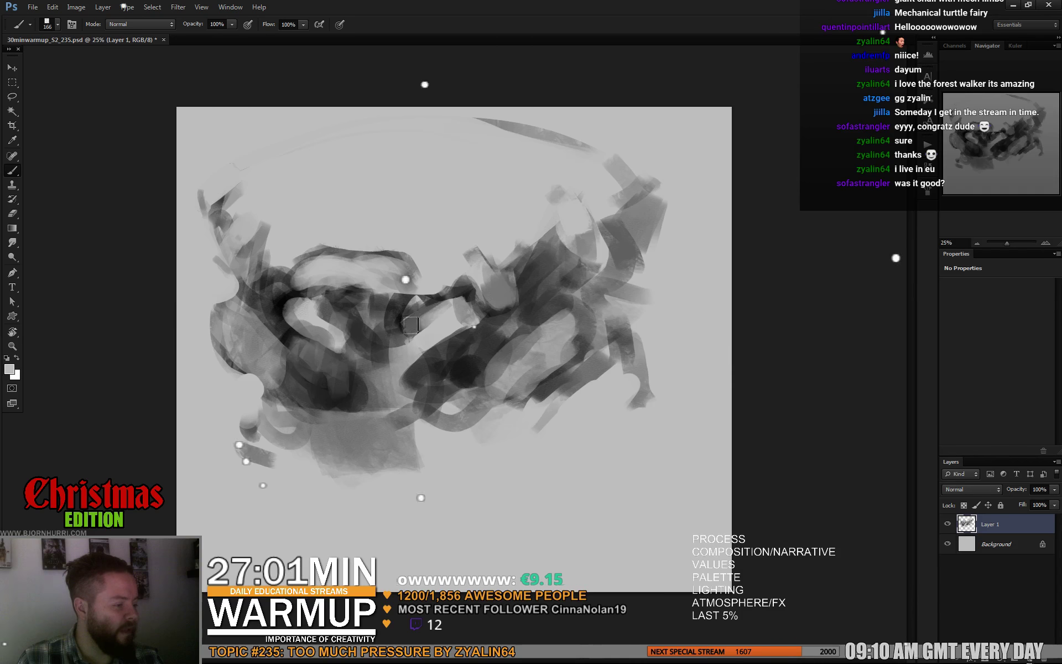
left_click(431, 299, "alt")
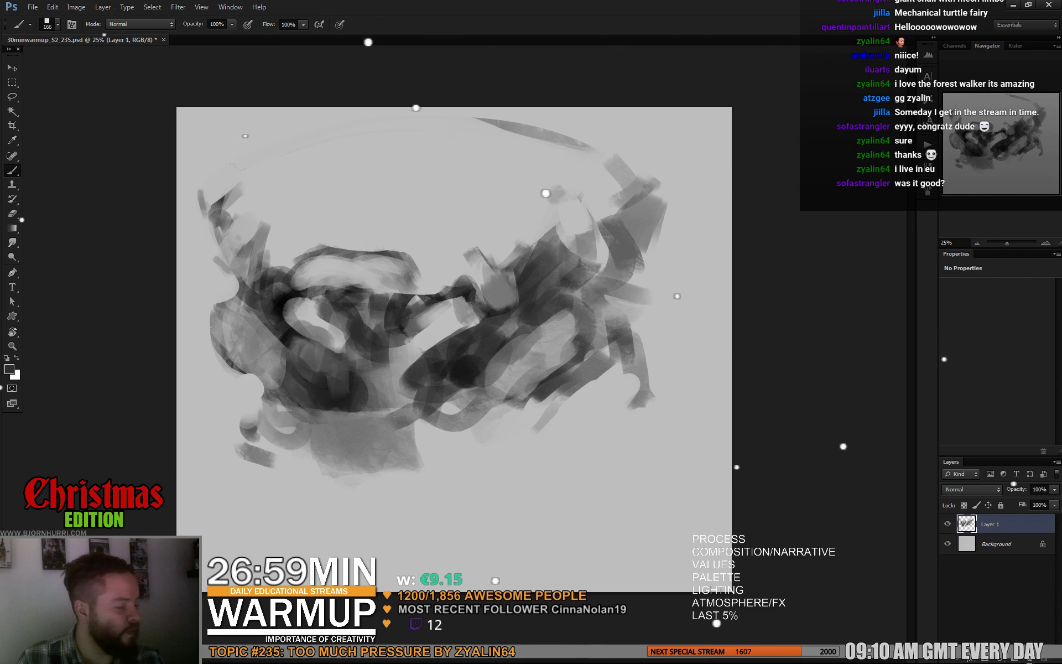
left_click(397, 309, "alt")
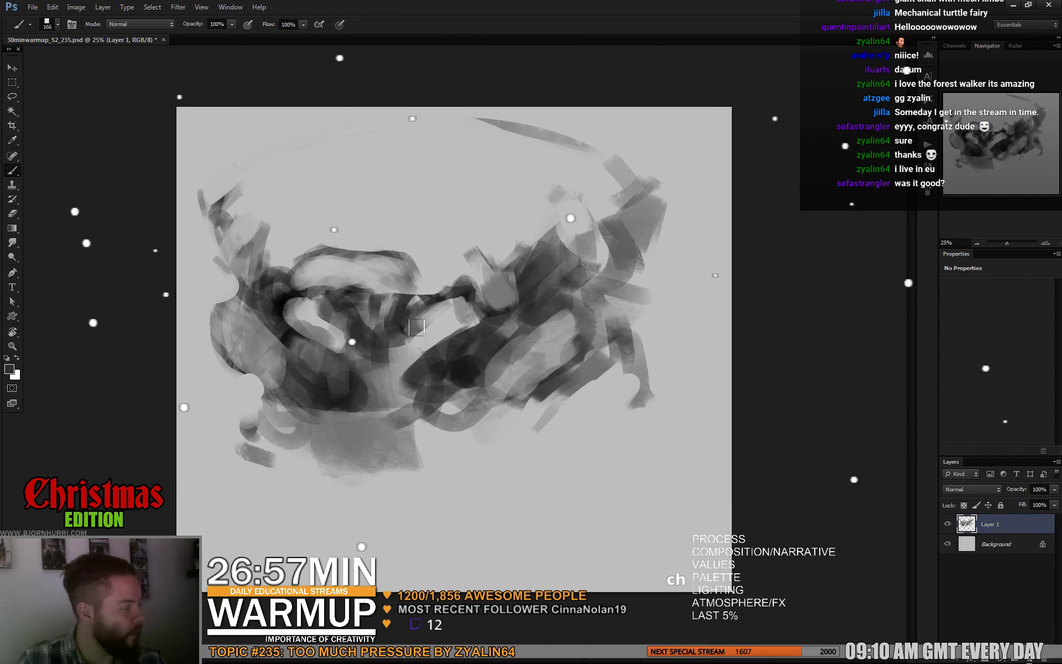
Step: Shade the outer end and edges of the left eye, starting with a 50 px brush and a sampled grey
right_click(465, 306)
left_click(506, 338)
left_click(297, 304, "alt")
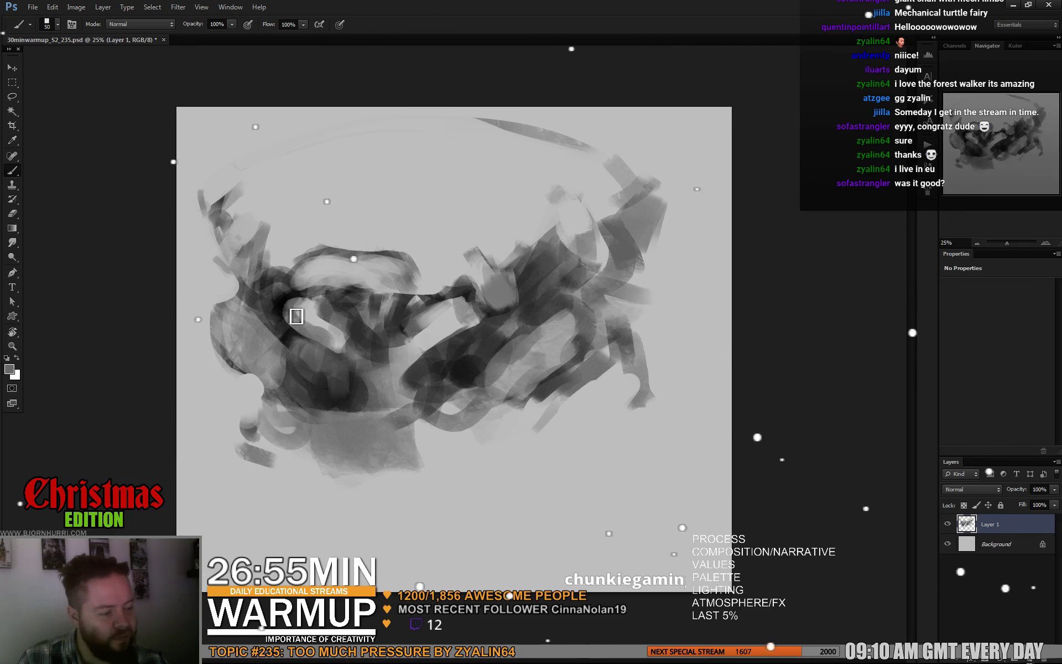
left_click_drag(297, 315, 340, 332)
right_click(342, 324)
left_click(404, 350)
left_click(323, 324, "alt")
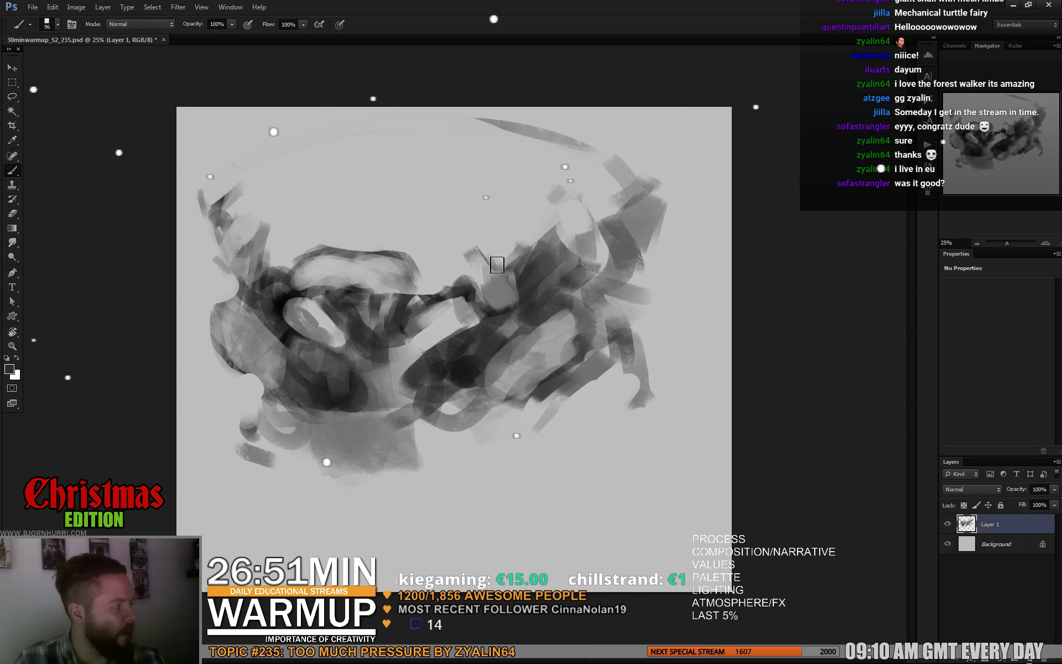
Step: Extend the inner ends of both eyes downward in lighter grey and darken the area beneath the right eye
left_click(333, 339, "alt")
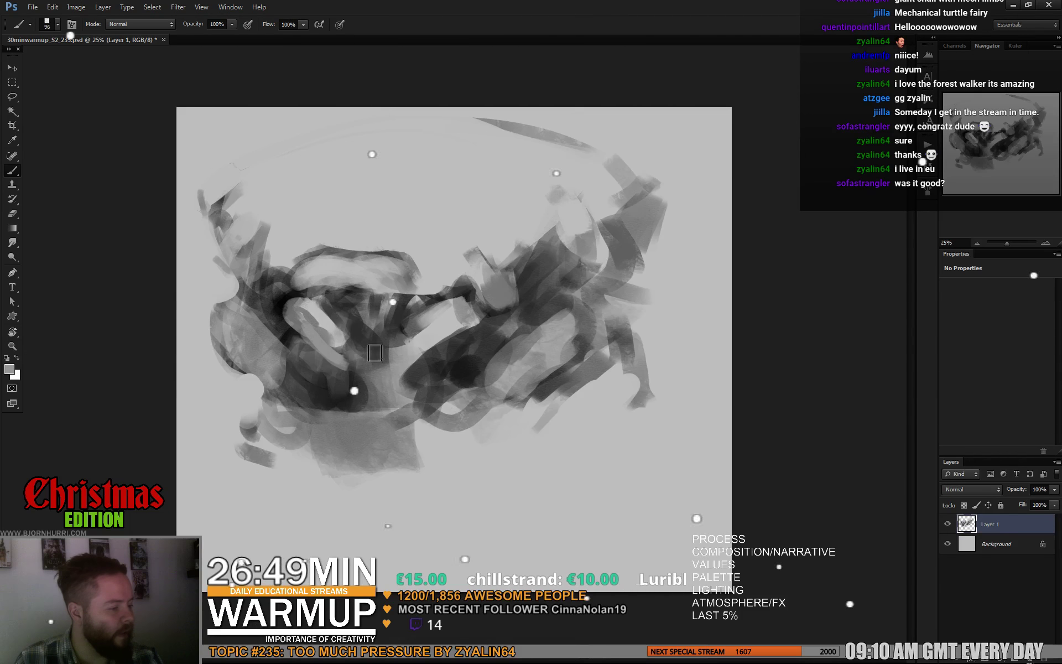
left_click(435, 357, "alt")
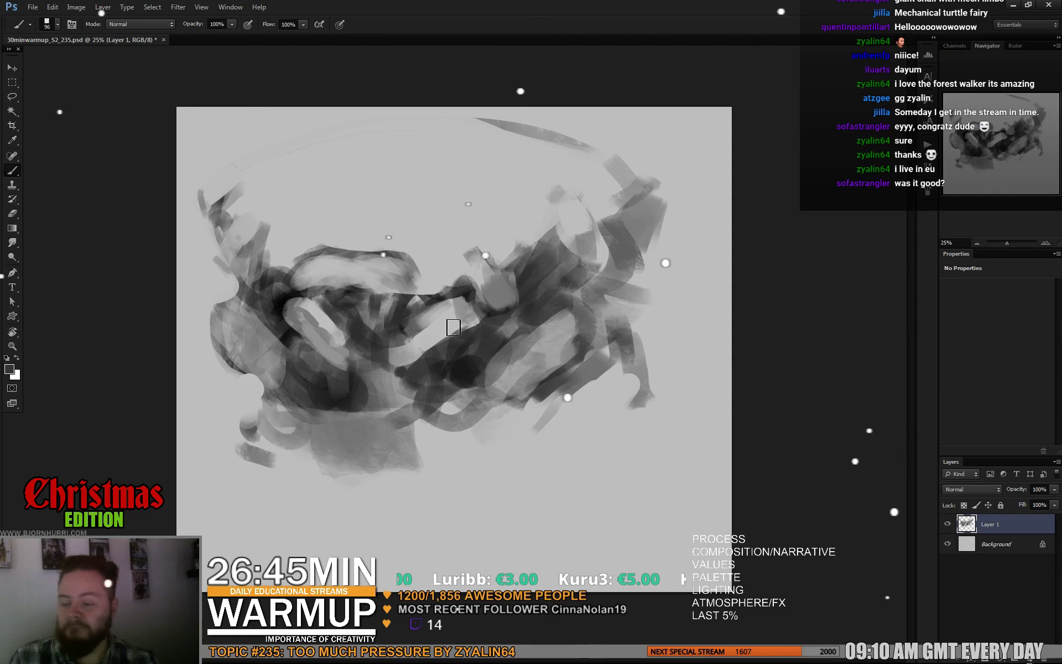
left_click(454, 347, "alt")
left_click(465, 292, "alt")
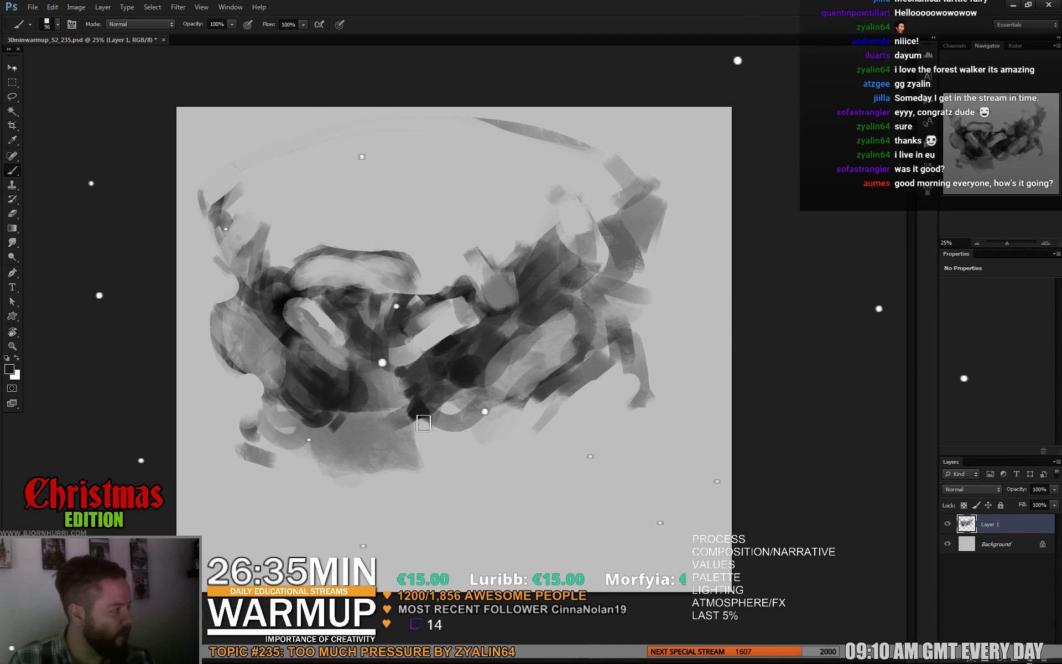
Step: Place a dark accent at the lower centre, and rework the central face and lower edge with darker greys using a 170 px brush
left_click_drag(424, 423, 409, 416)
left_click(373, 397, "alt")
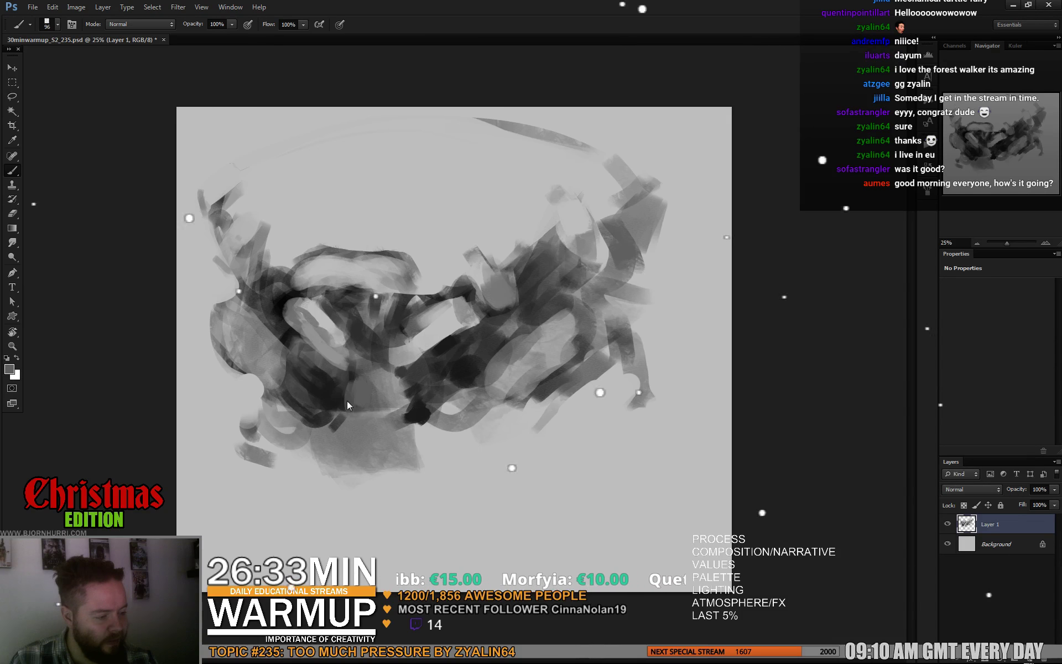
right_click(375, 391)
left_click(472, 419)
left_click(359, 381, "alt")
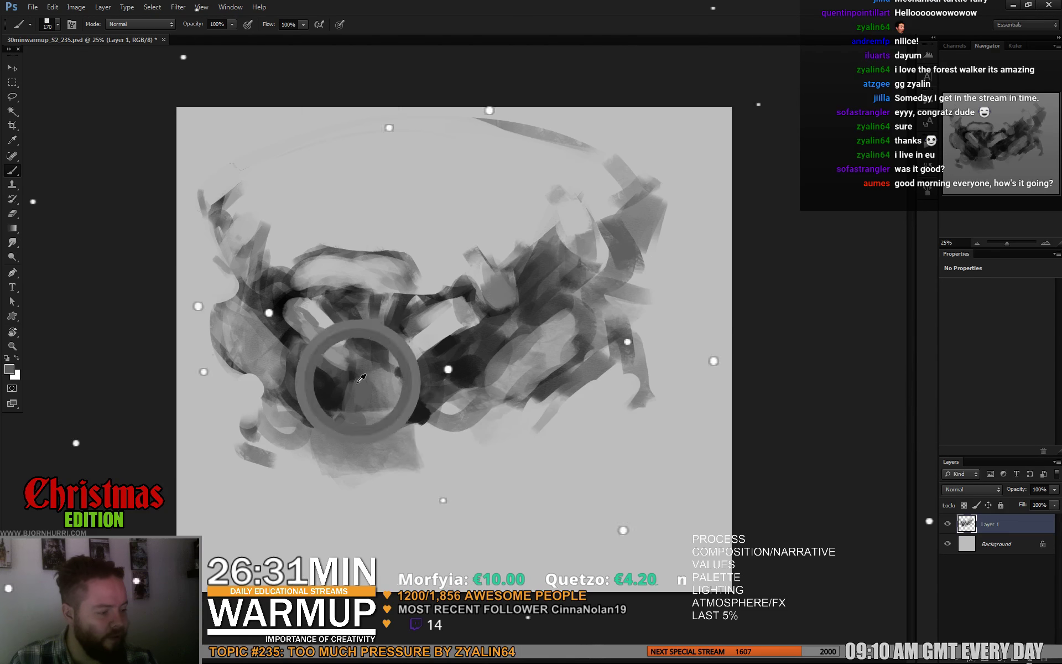
left_click(426, 368, "alt")
mouse_move(372, 388)
left_mouse_down()
mouse_move(395, 432)
mouse_move(329, 439)
mouse_move(430, 353)
mouse_move(345, 440)
mouse_move(440, 444)
mouse_move(403, 439)
mouse_move(431, 424)
mouse_move(443, 441)
mouse_move(513, 401)
mouse_move(423, 469)
left_mouse_up()
left_click(423, 414, "alt")
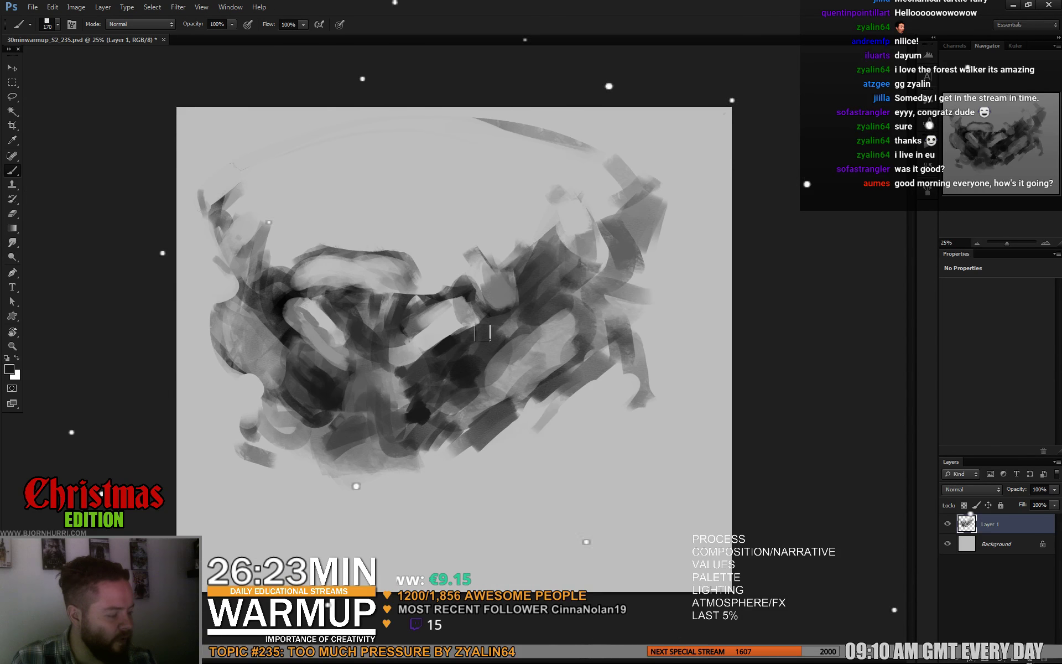
Step: Reduce the brush to 45 px and paint thin dark diagonal strokes above the right cheek and up toward the upper right contour
right_click(538, 336)
left_click_drag(619, 361, 589, 361)
key("Return")
mouse_move(491, 352)
left_mouse_down()
mouse_move(522, 342)
mouse_move(597, 271)
mouse_move(581, 299)
left_mouse_up()
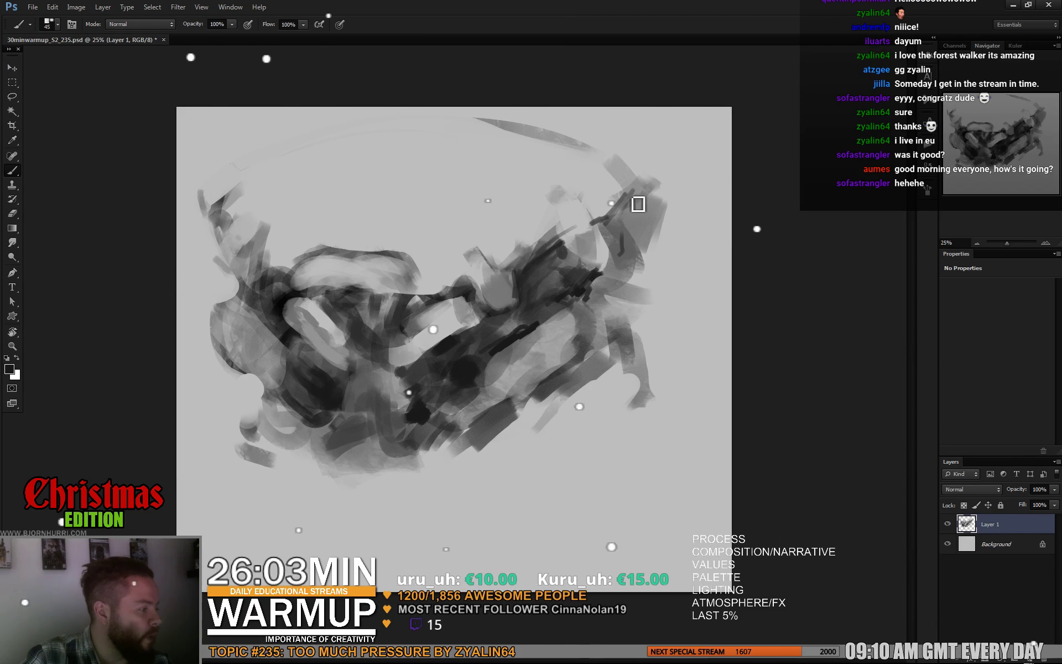
Step: Refine the upper right projections with a larger brush, alternating sampled light and dark greys around the bright gap
right_click(656, 191)
left_click(633, 191, "alt")
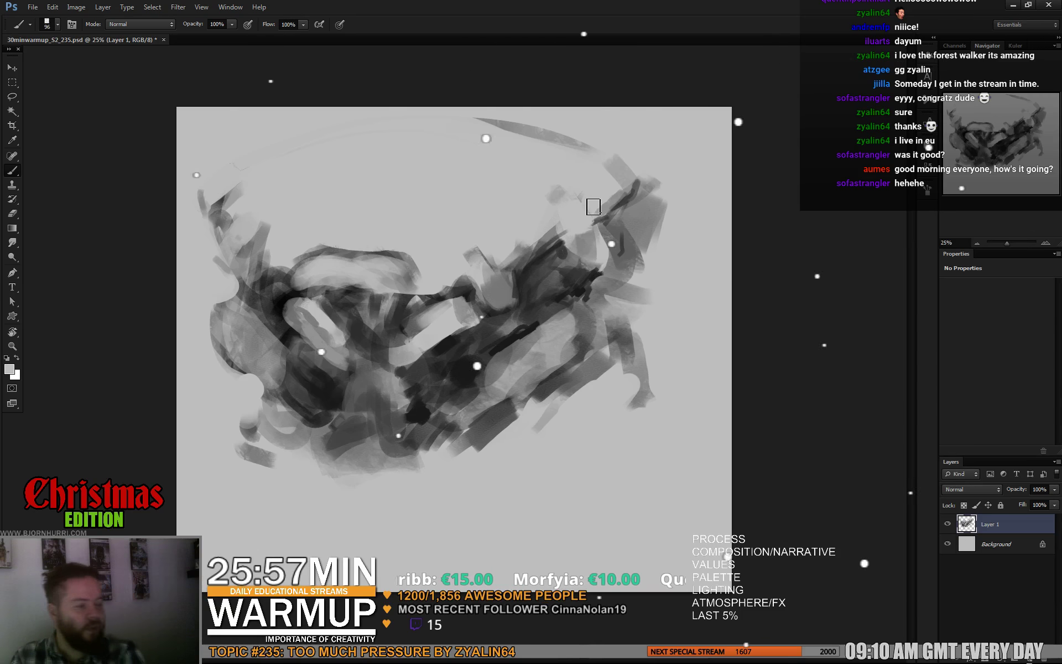
left_click(565, 241, "alt")
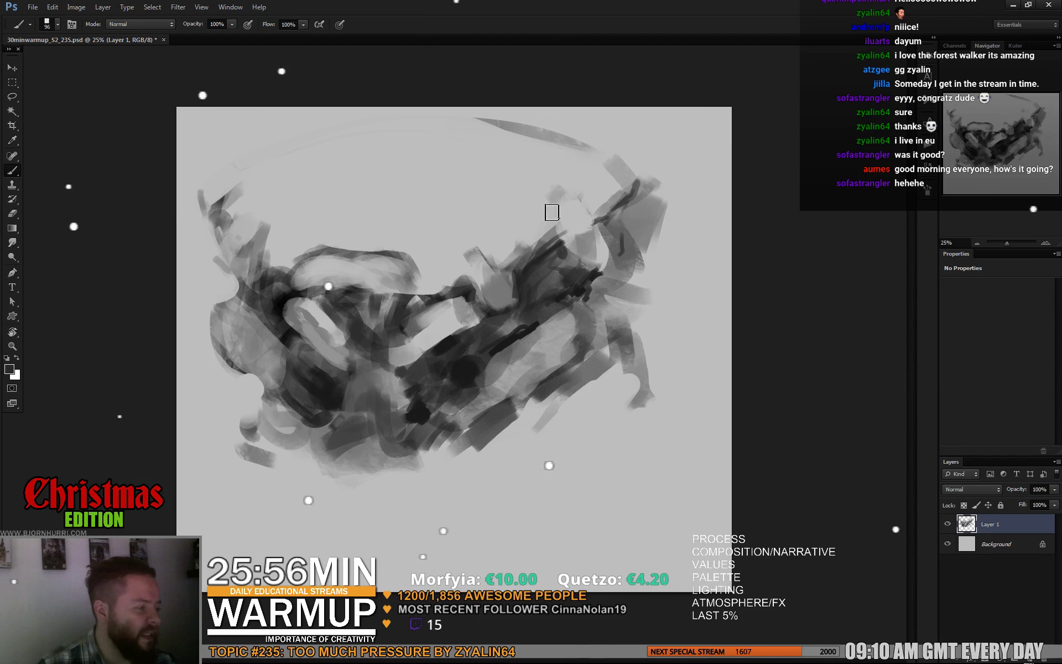
left_click(546, 220, "alt")
left_click_drag(550, 218, 560, 225)
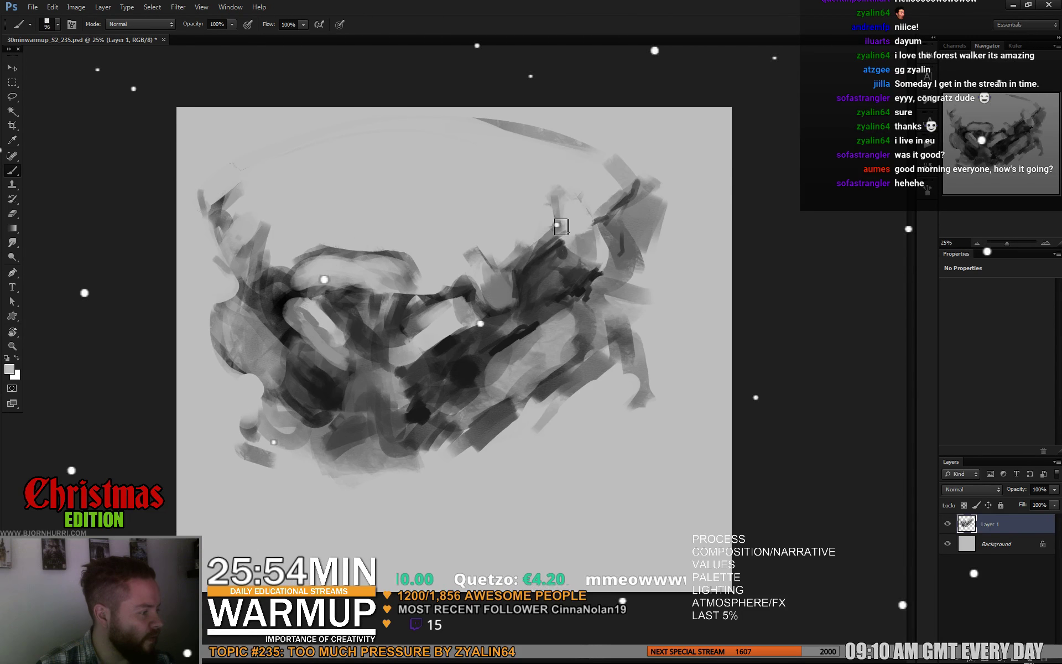
left_click(557, 224, "alt")
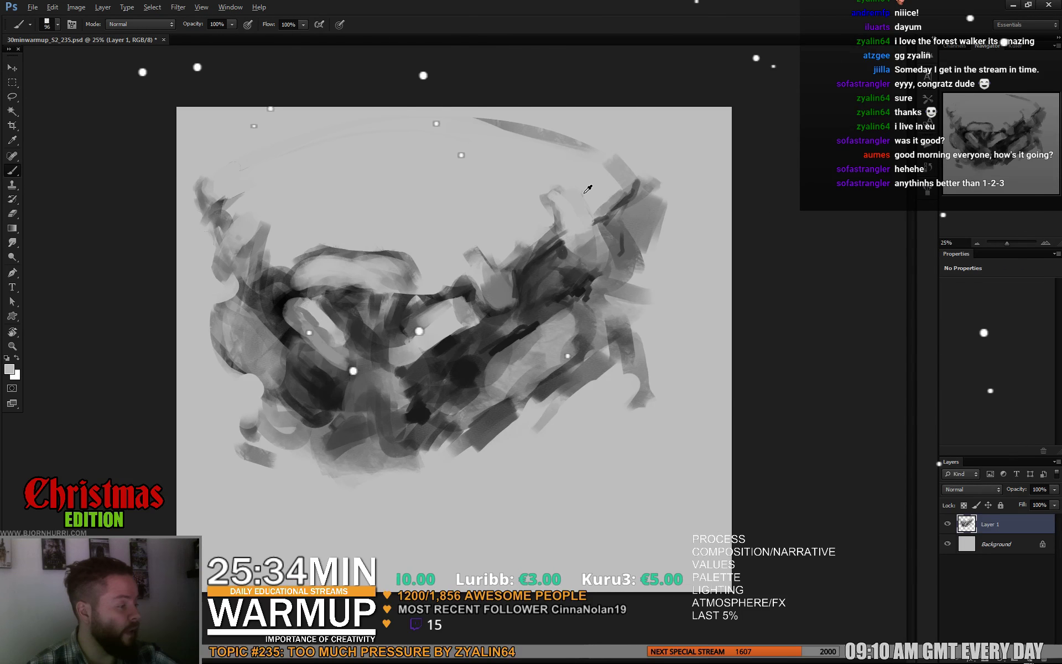
Step: Reshape the bright gap and its grey spike at the upper right, alternating sampled light and mid greys
left_click(566, 202, "alt")
mouse_move(559, 197)
left_mouse_down()
mouse_move(575, 220)
mouse_move(560, 226)
left_mouse_up()
left_click(540, 202, "alt")
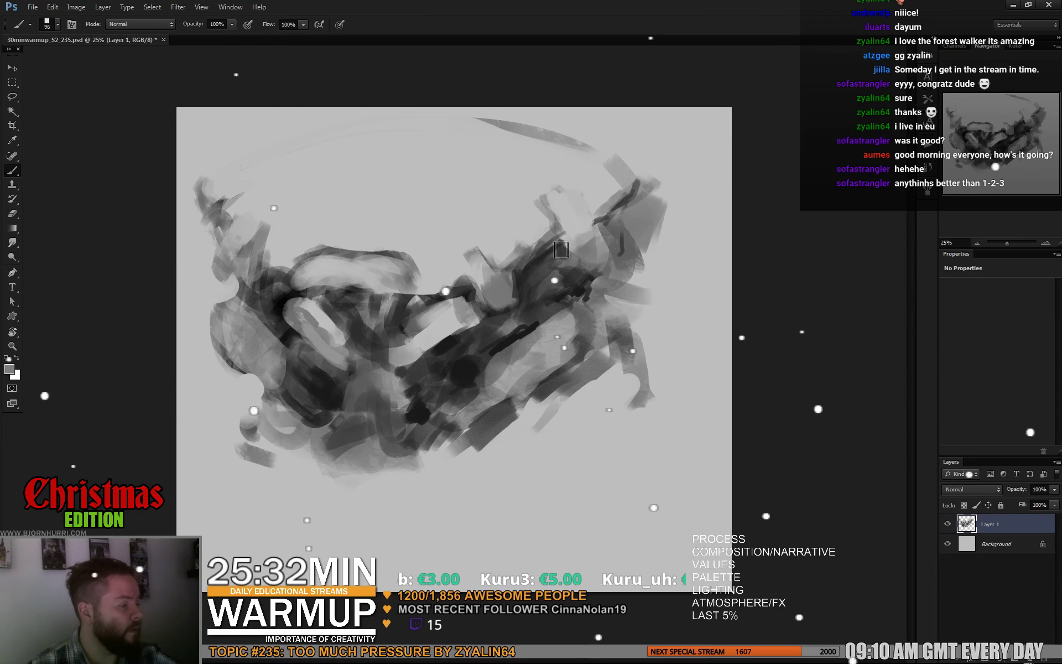
left_click(560, 172, "alt")
Step: Extend the dome's upper right rim down to the dark contour in light grey and trim the creature's outer right edge
left_click_drag(603, 157, 626, 171)
left_click(599, 156, "alt")
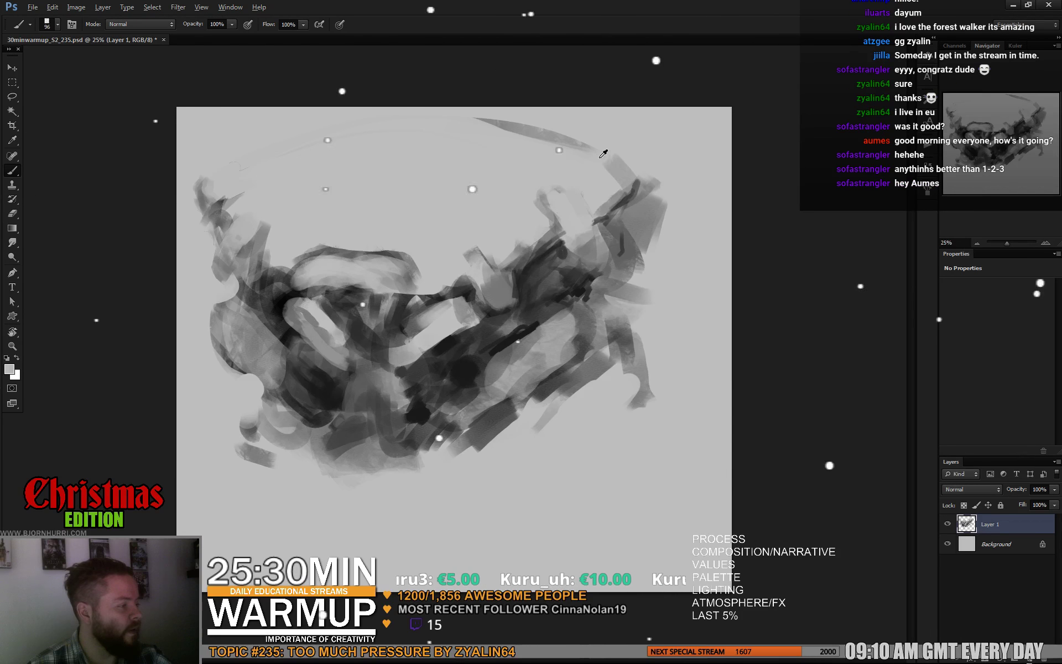
left_click_drag(472, 123, 616, 155)
left_click_drag(512, 126, 627, 179)
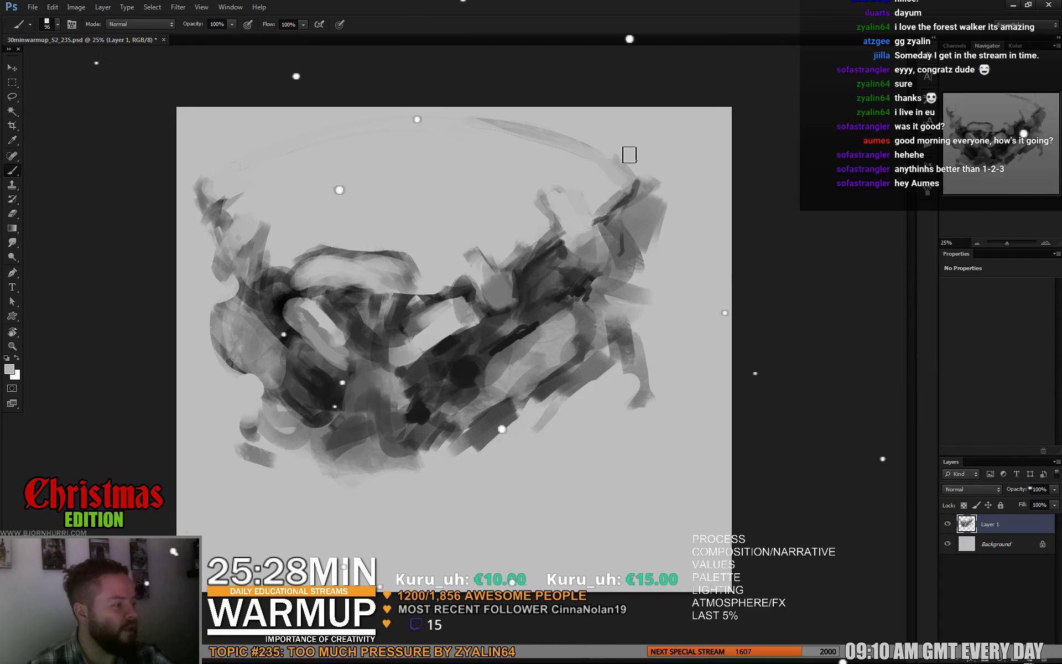
left_click_drag(655, 183, 670, 235)
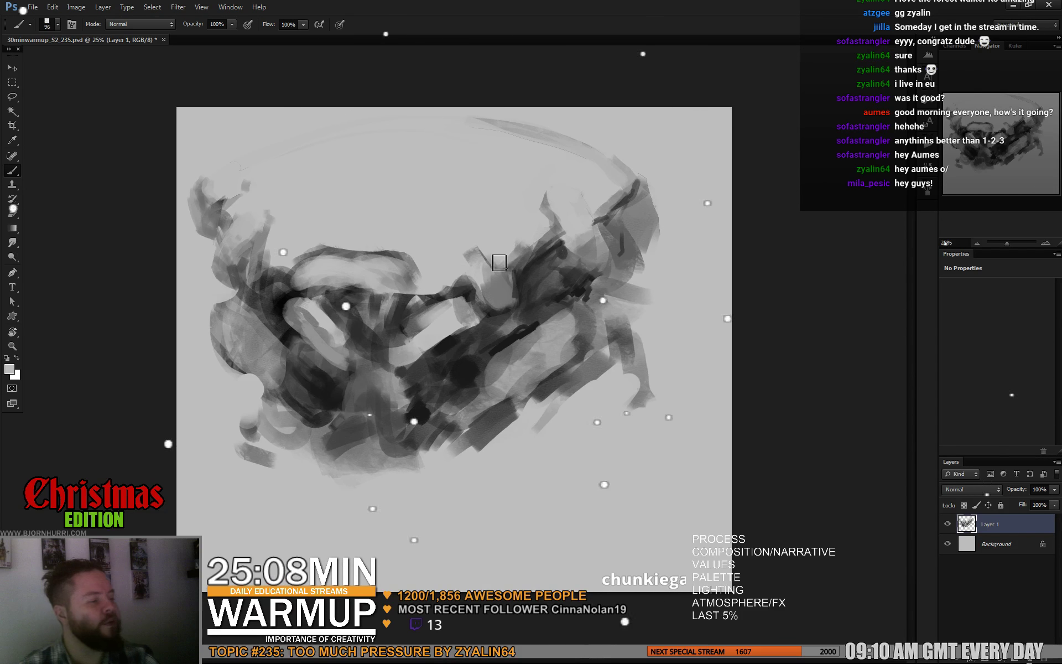
Step: Paint out most of the grey block above the right eye with background grey, leaving a thin upright spike
mouse_move(500, 263)
left_mouse_down()
mouse_move(484, 260)
mouse_move(495, 279)
mouse_move(506, 272)
mouse_move(507, 297)
left_mouse_up()
left_click(503, 286, "alt")
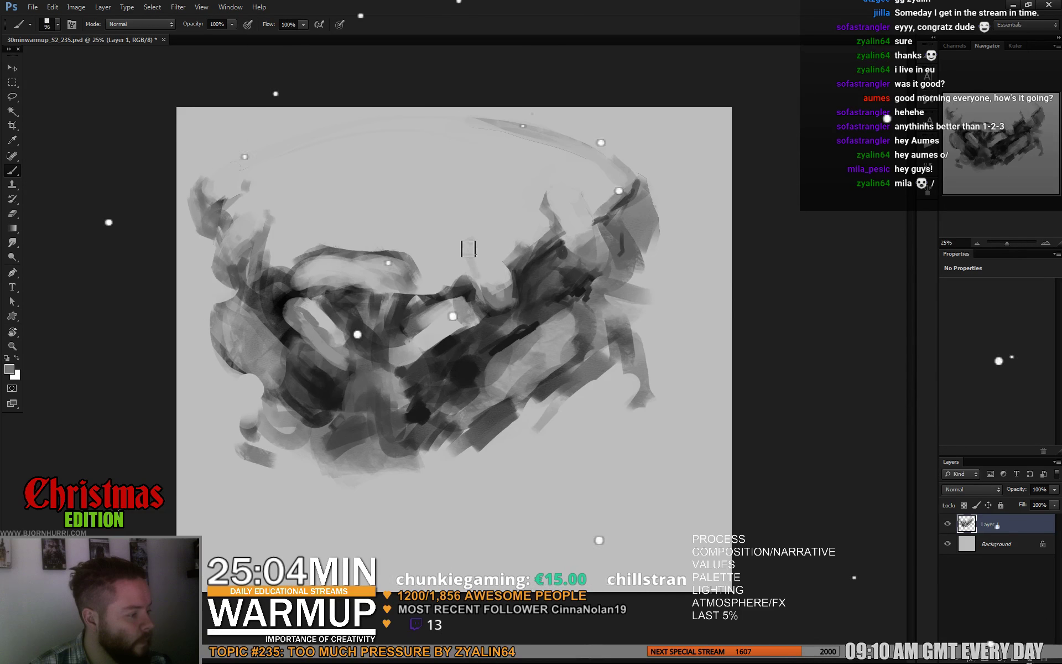
left_click(471, 289, "alt")
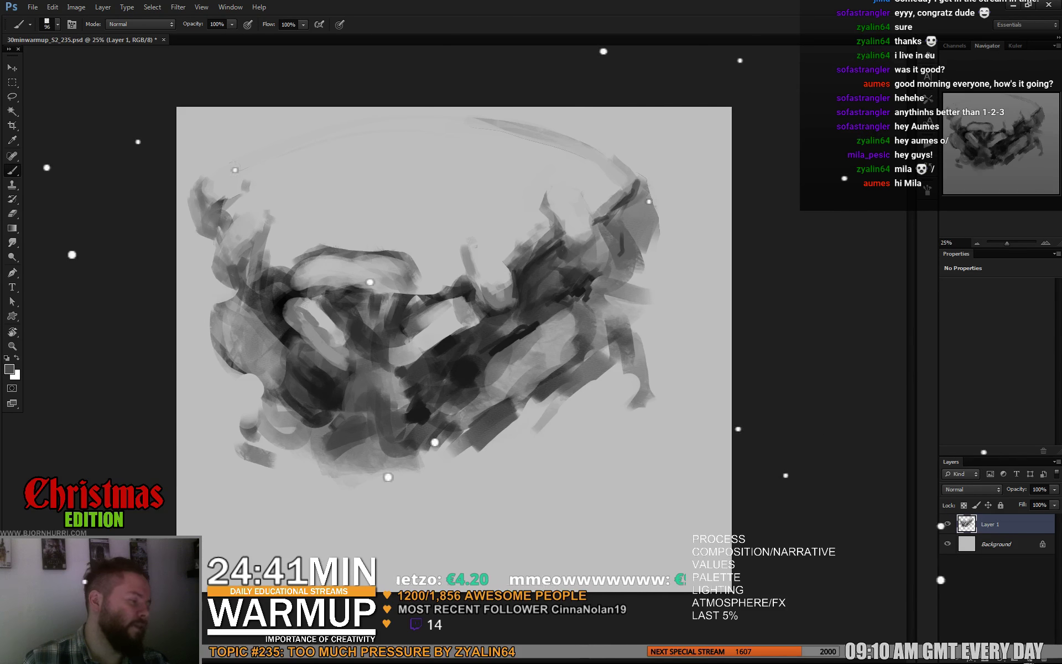
Step: Darken the area around the upper right cheek and temple with a sampled dark grey
left_click(581, 281, "alt")
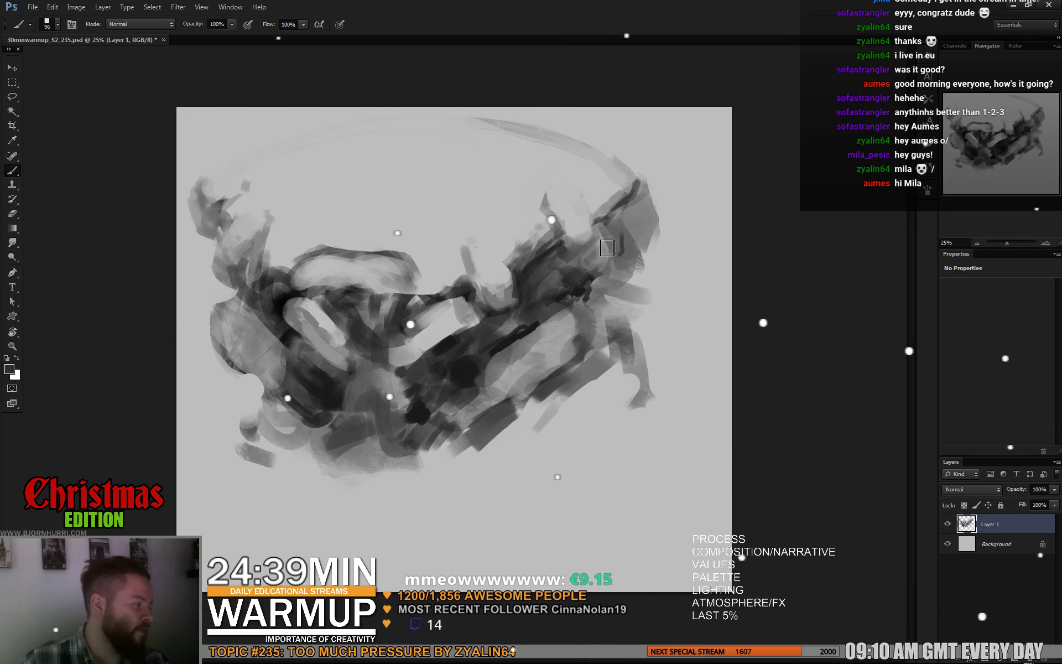
mouse_move(586, 268)
left_mouse_down()
mouse_move(628, 219)
mouse_move(639, 227)
left_mouse_up()
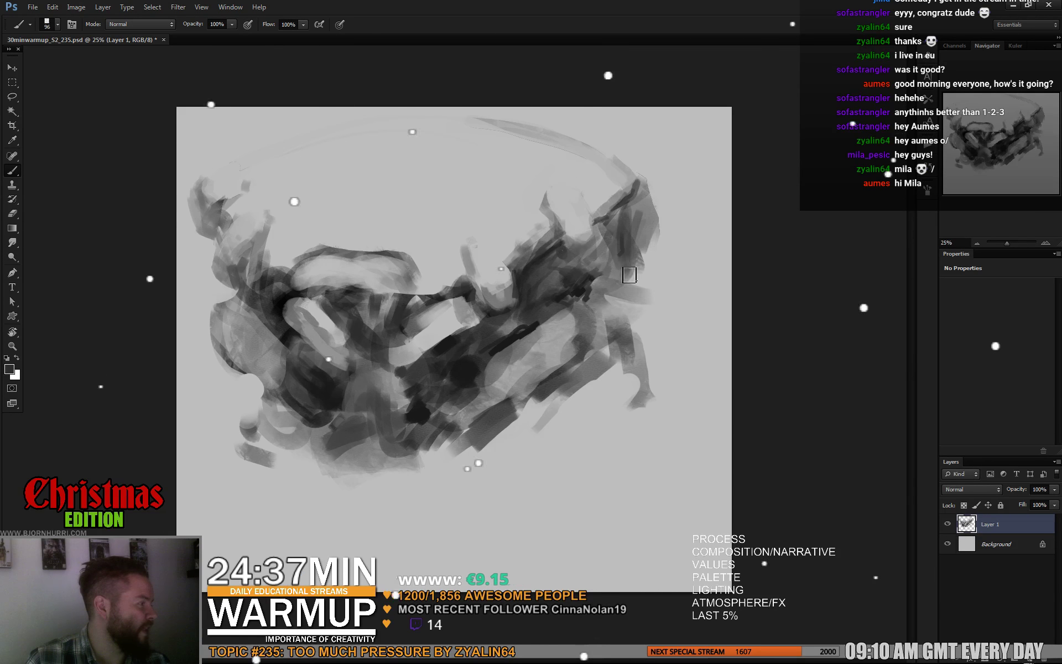
left_click_drag(623, 277, 624, 276)
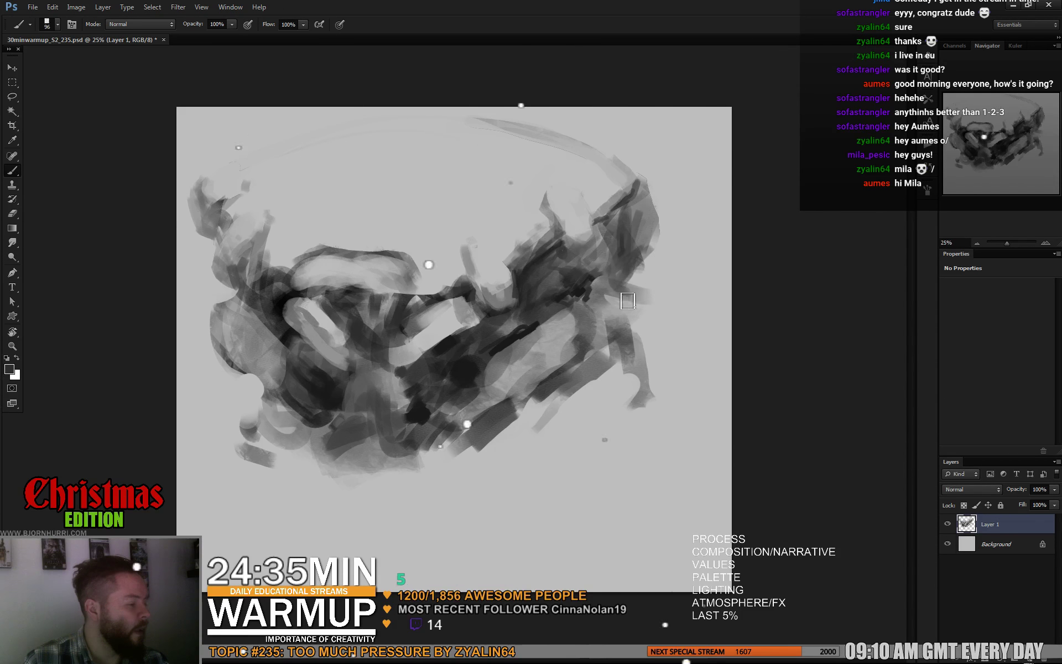
Step: Enlarge the brush to 147 px and repaint the right and left cheek shapes with lighter grey
right_click(626, 317)
key("Return")
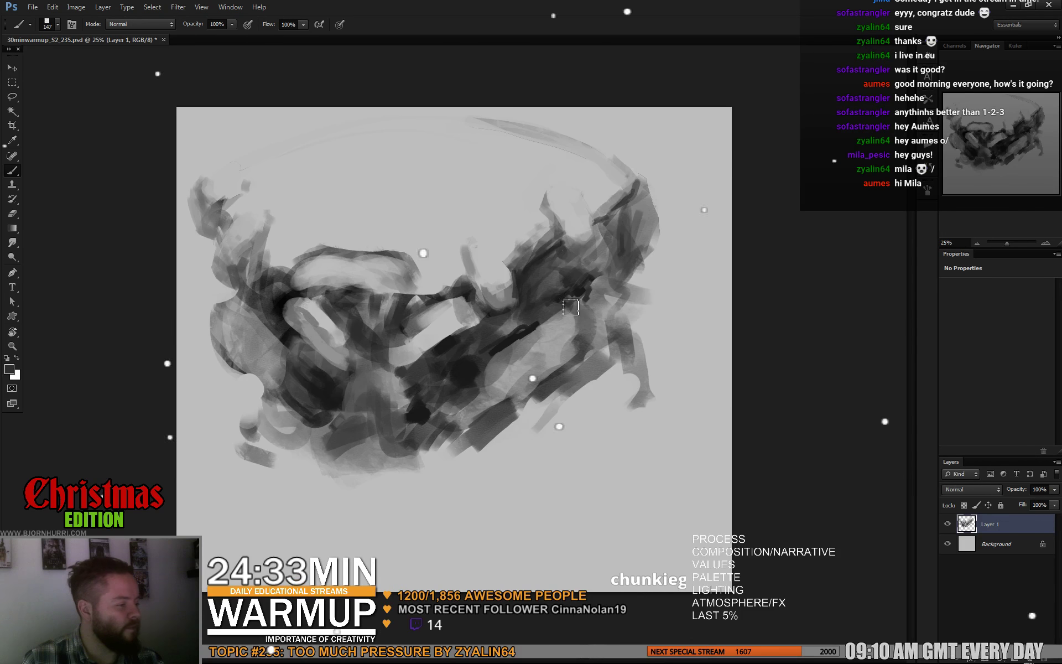
left_click_drag(571, 304, 594, 315)
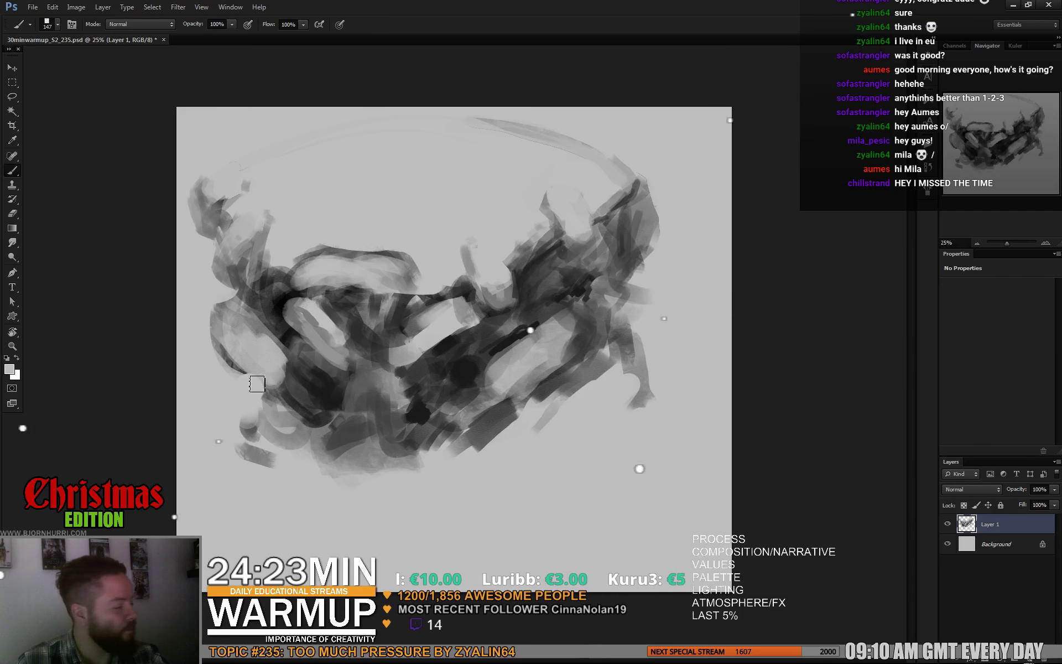
Step: Reduce the brush to 61 px and further to 19 px, adding fine dark strokes below the left eye's inner end
right_click(423, 361)
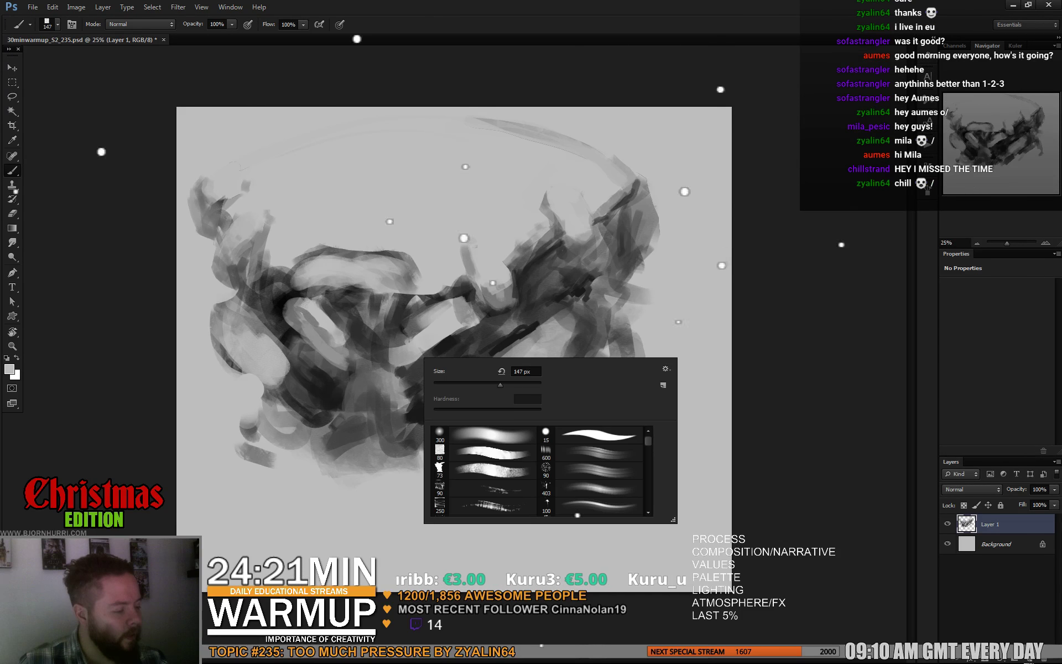
double_click(576, 512)
left_click(372, 347, "alt")
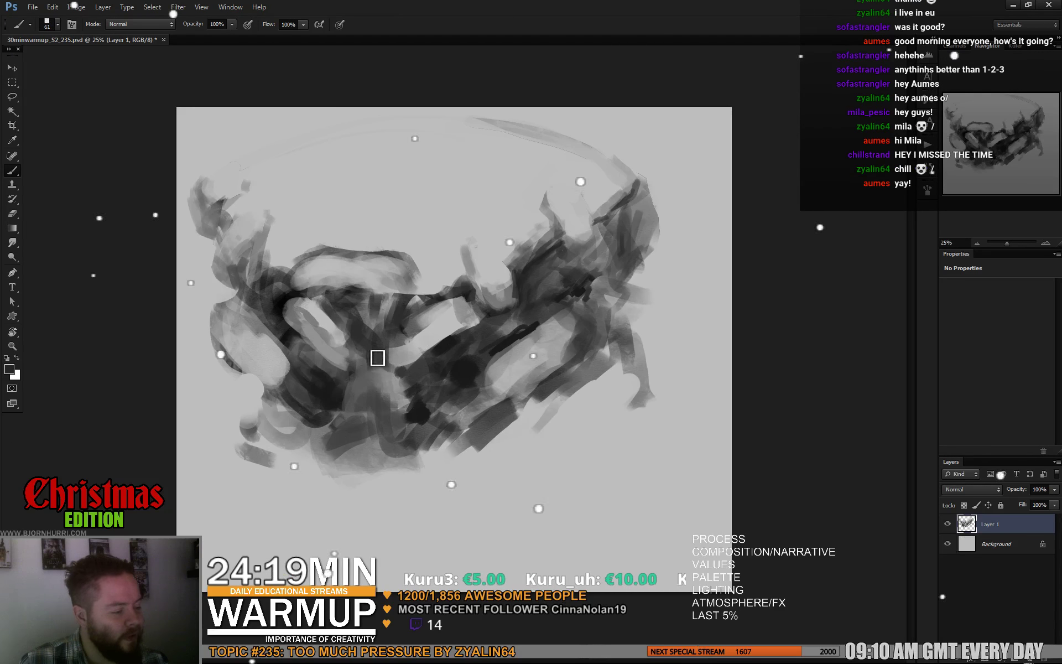
right_click(376, 354)
key("Return")
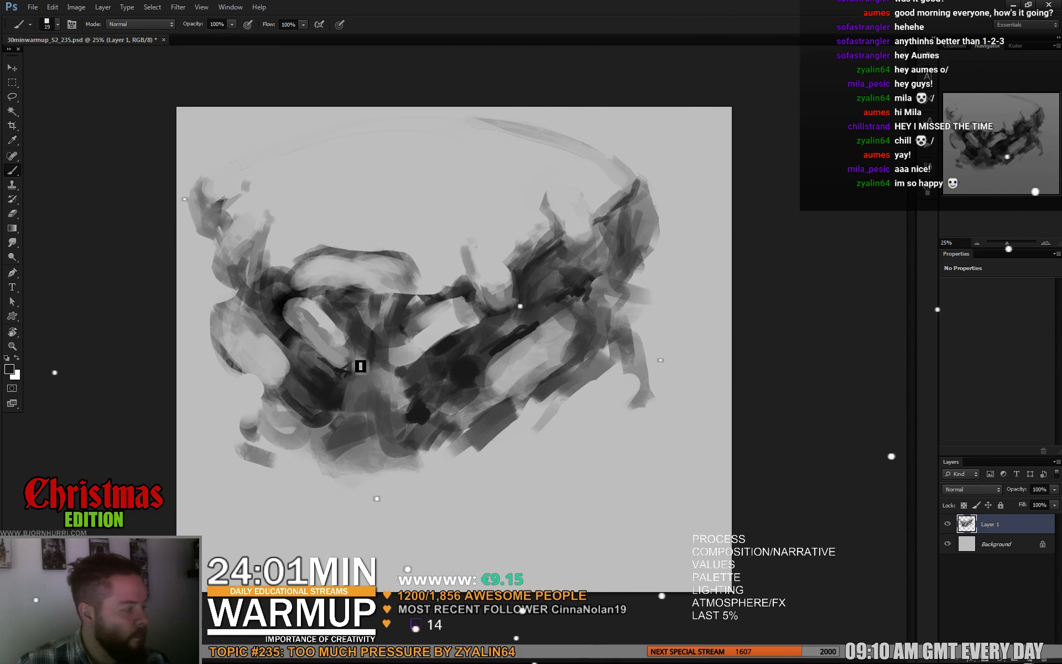
Step: Refine the right eye's edges with a 56 px brush and fill the eye with light grey at 102 px
right_click(417, 348)
left_click(458, 373)
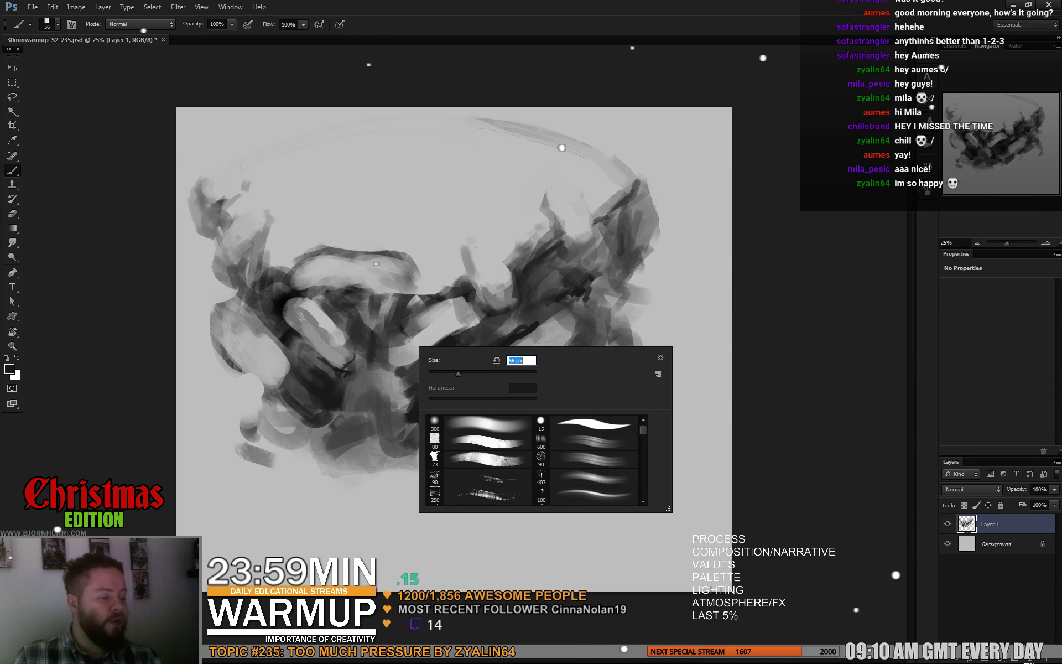
left_click(397, 352)
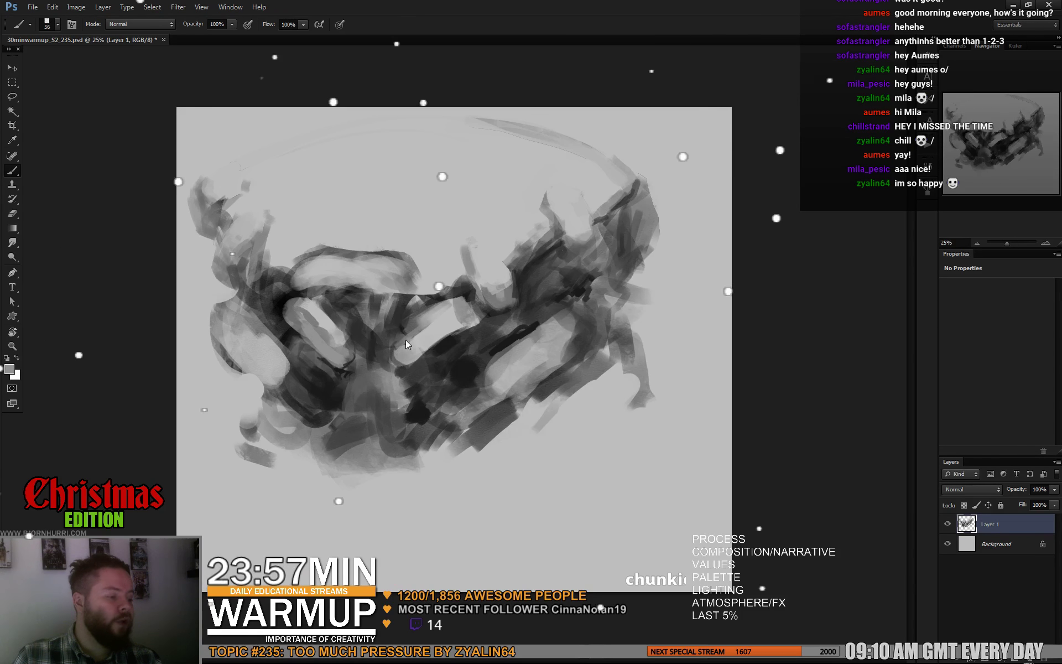
left_click(434, 330, "alt")
left_click(433, 331, "alt")
right_click(459, 322)
left_click(514, 350)
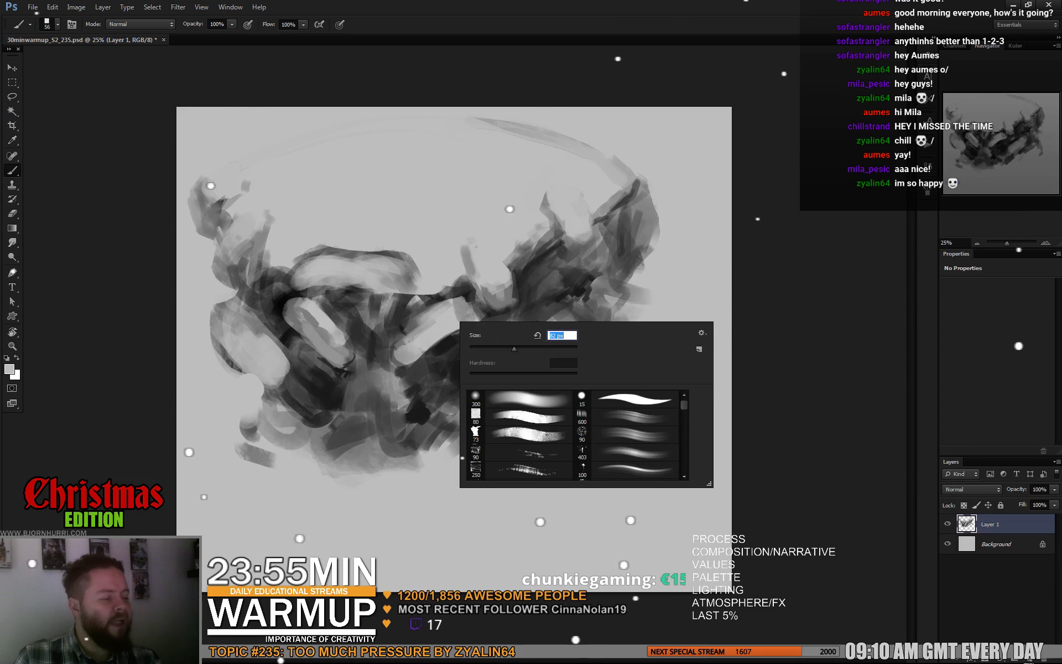
left_click(453, 321, "alt")
mouse_move(463, 328)
left_mouse_down()
mouse_move(418, 360)
mouse_move(450, 319)
left_mouse_up()
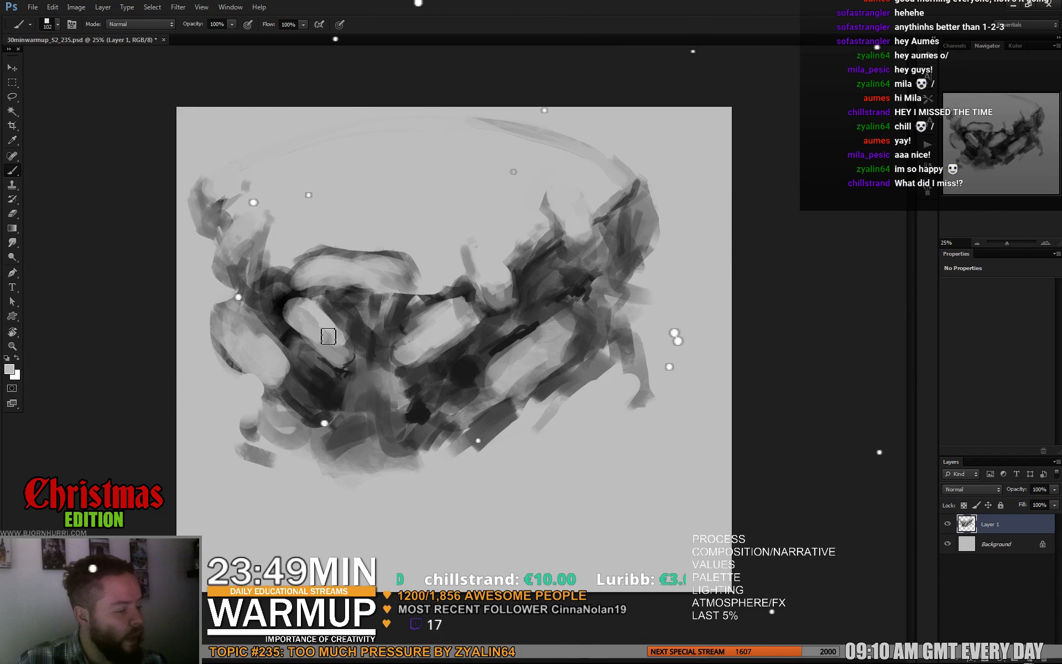
Step: Shade the left eye's lower inner end in darker grey and brighten the oval shape above the eyes
left_click(350, 349, "alt")
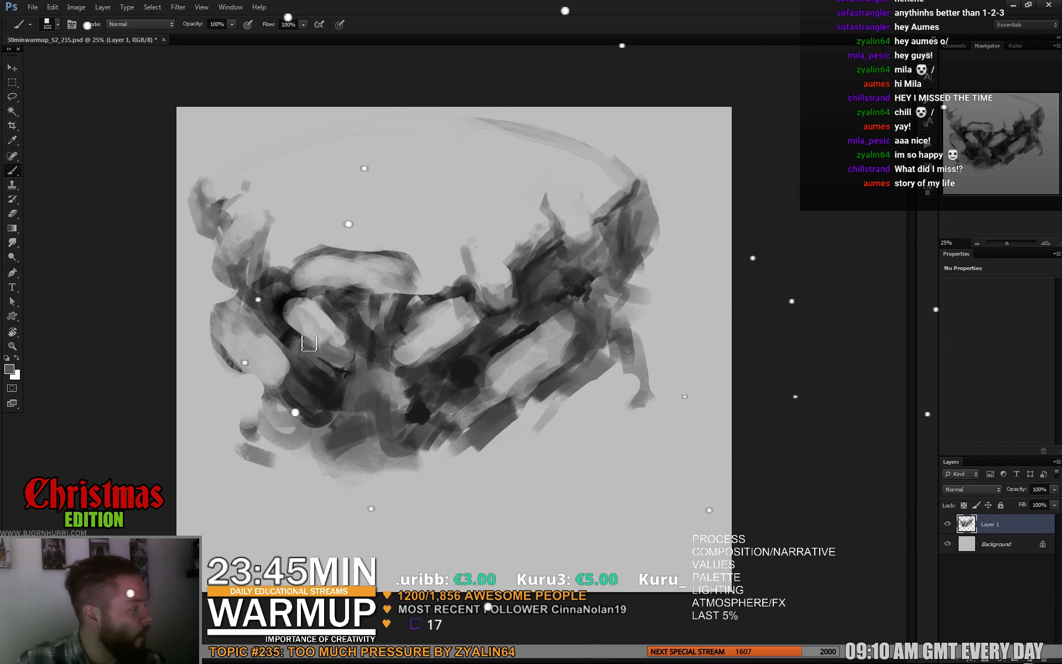
left_click(301, 297, "alt")
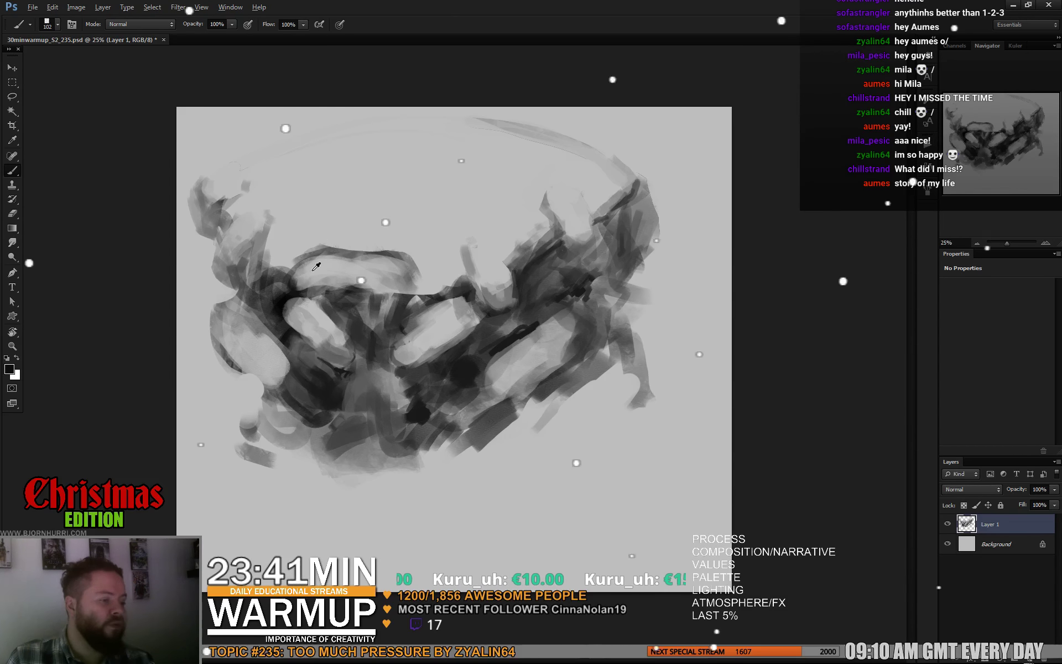
left_click(300, 291, "alt")
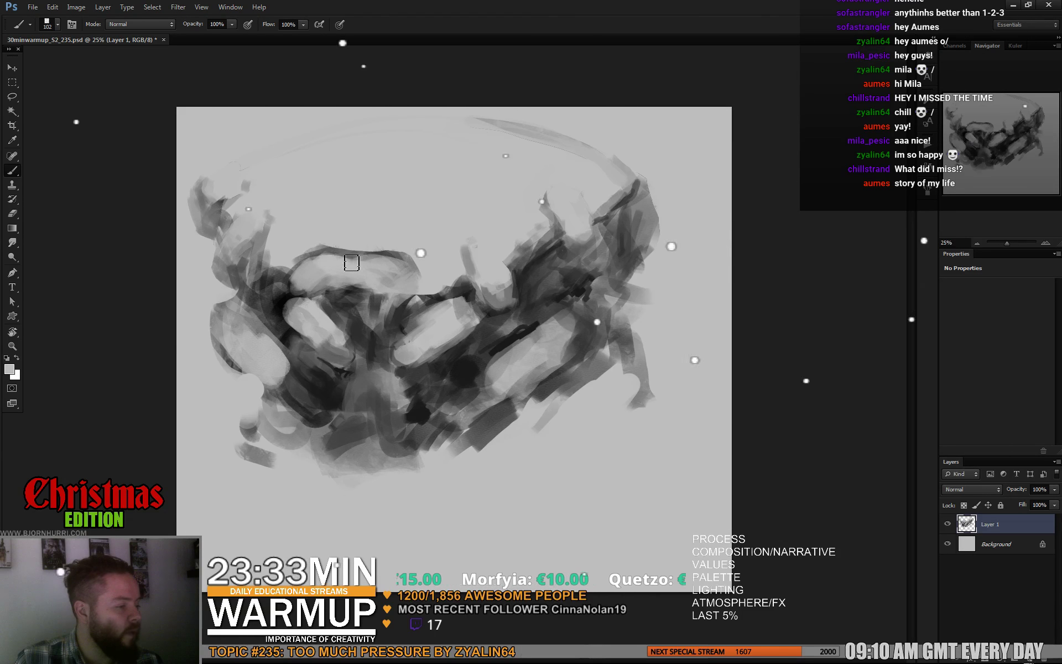
Step: Outline the underside of the central oval in dark grey with a 40 px brush and darken beside its left end
right_click(420, 263)
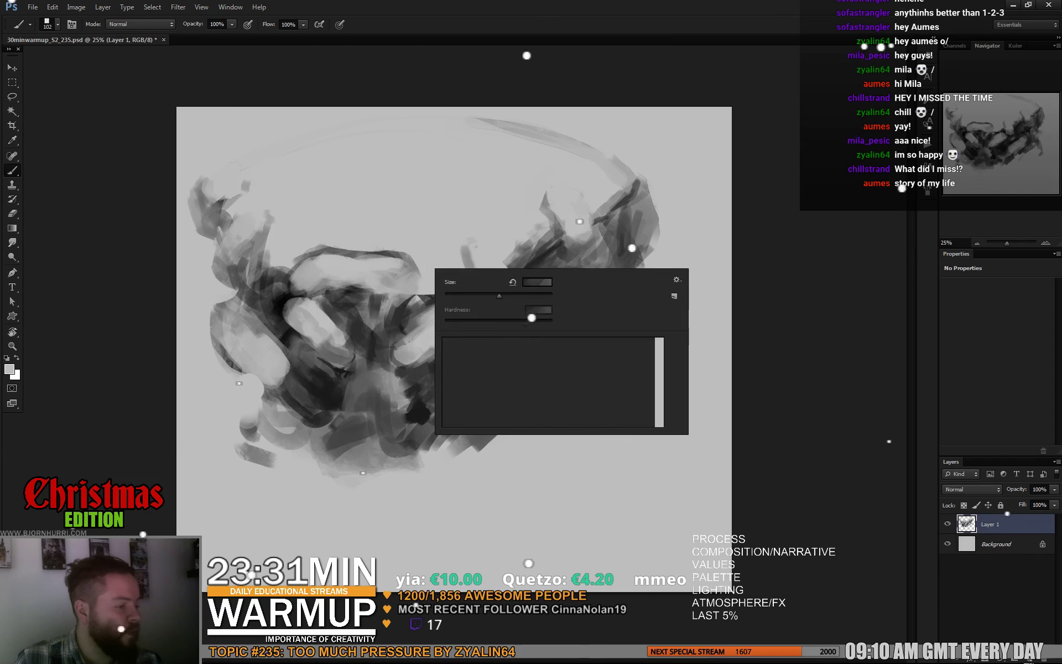
key("Return")
left_click(330, 293, "alt")
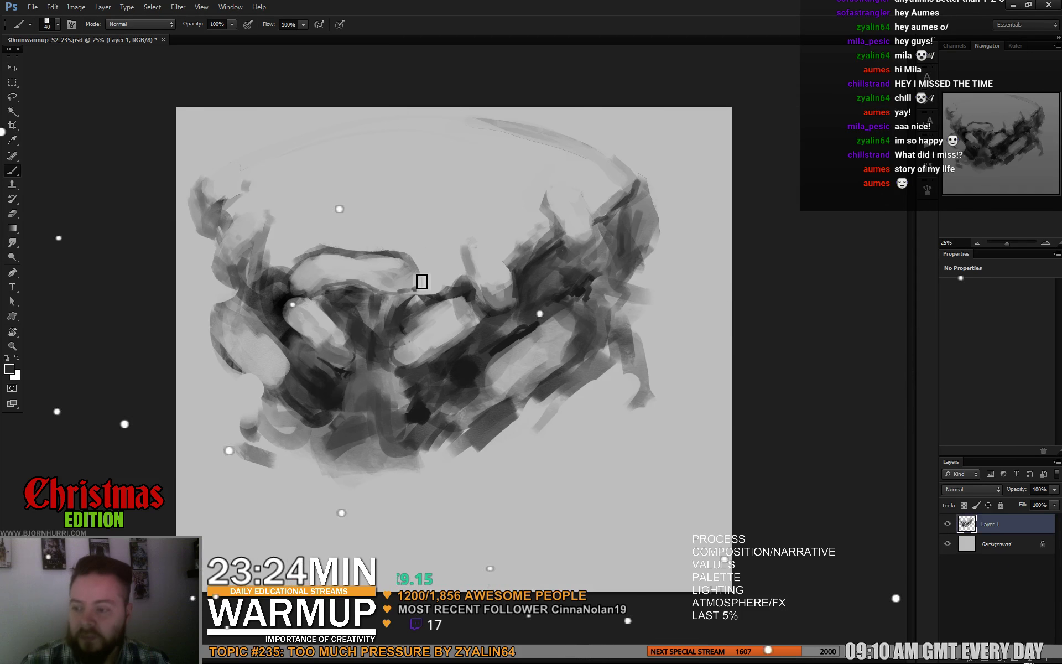
left_click(436, 296, "alt")
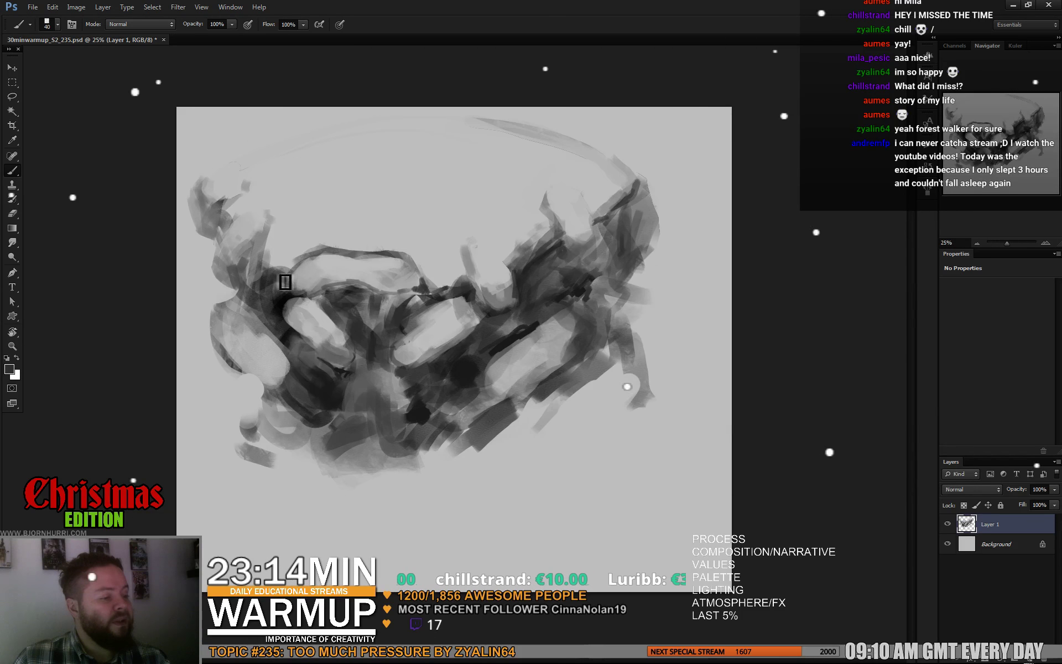
left_click(283, 267, "alt")
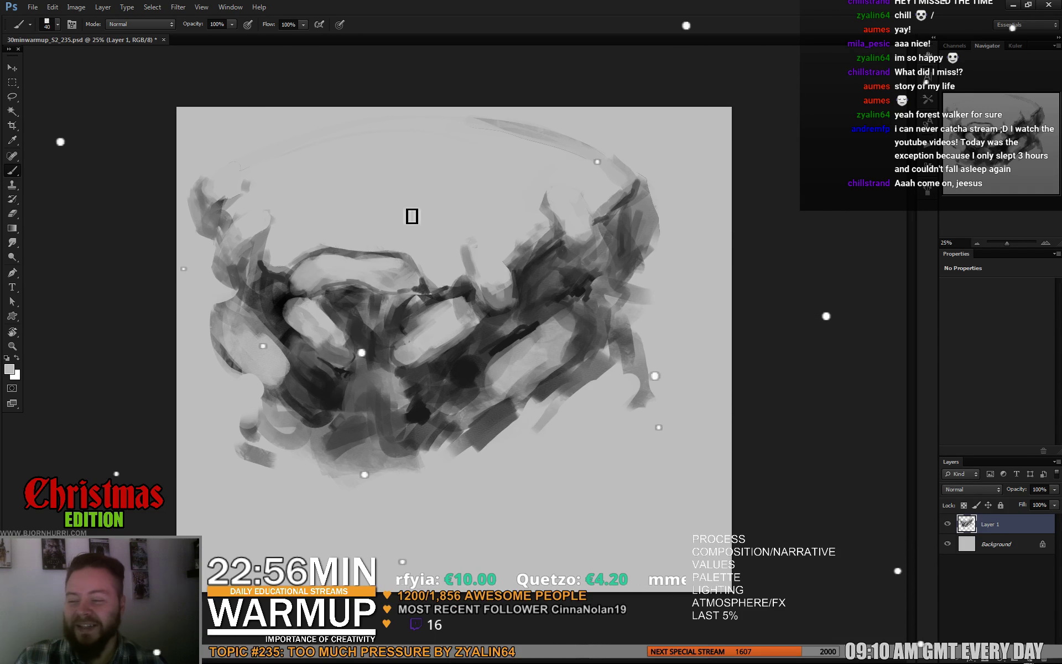
Step: Enlarge the brush and paint the dome's upper left rim as a soft grey arc
right_click(357, 234)
left_click(419, 253)
left_click(262, 228, "alt")
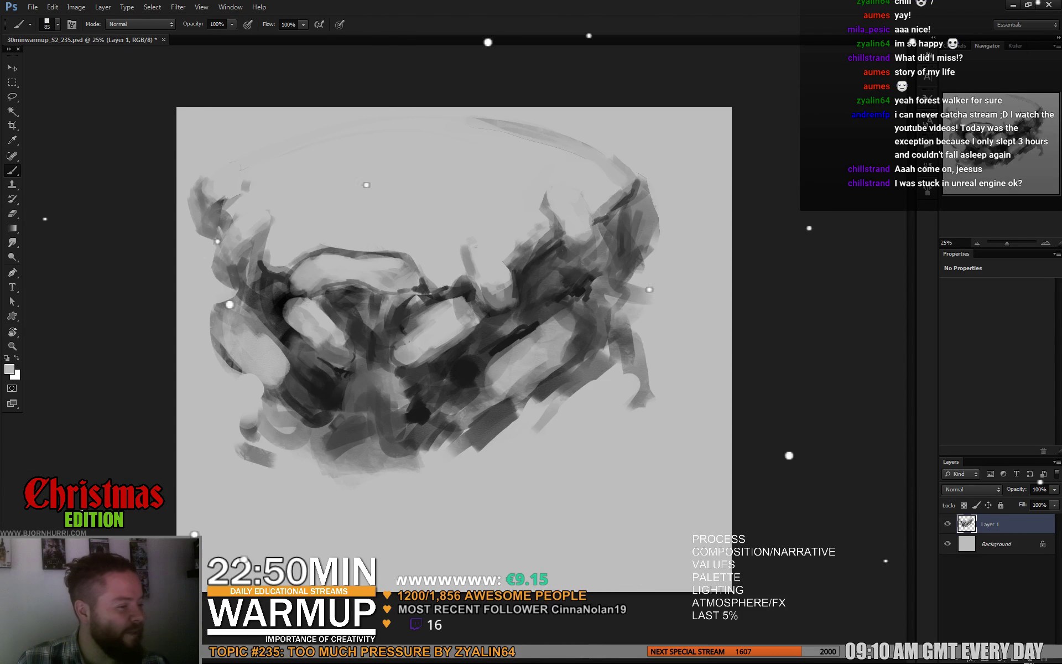
left_click_drag(250, 181, 242, 169)
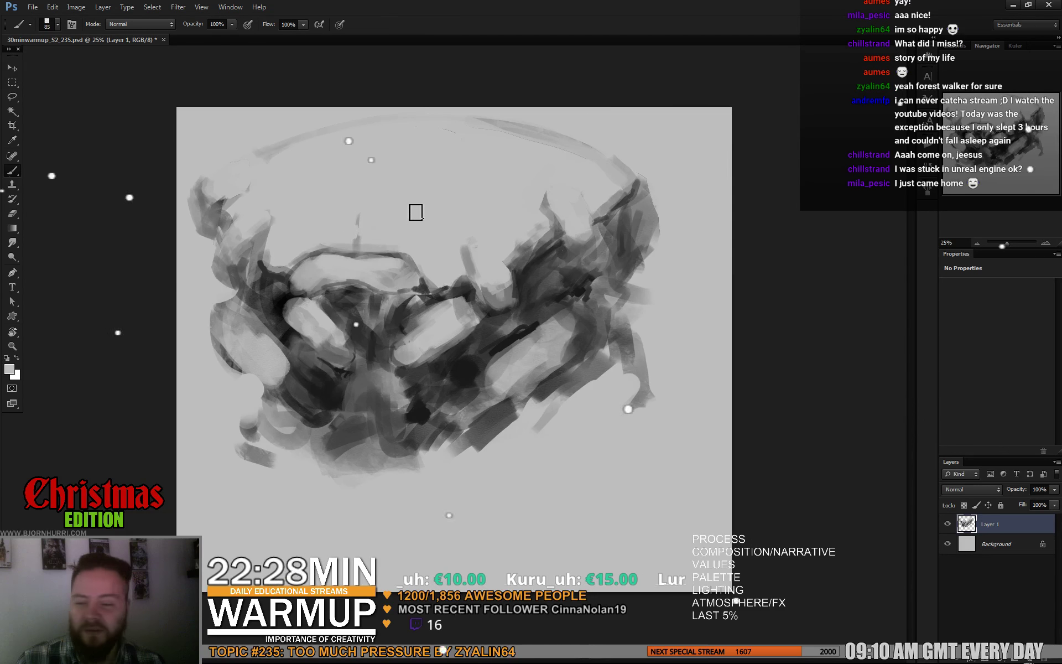
Step: Reduce the brush to 23 px, draw a thin curved seam up the dome from the oval, and add dark details beneath the oval
right_click(409, 237)
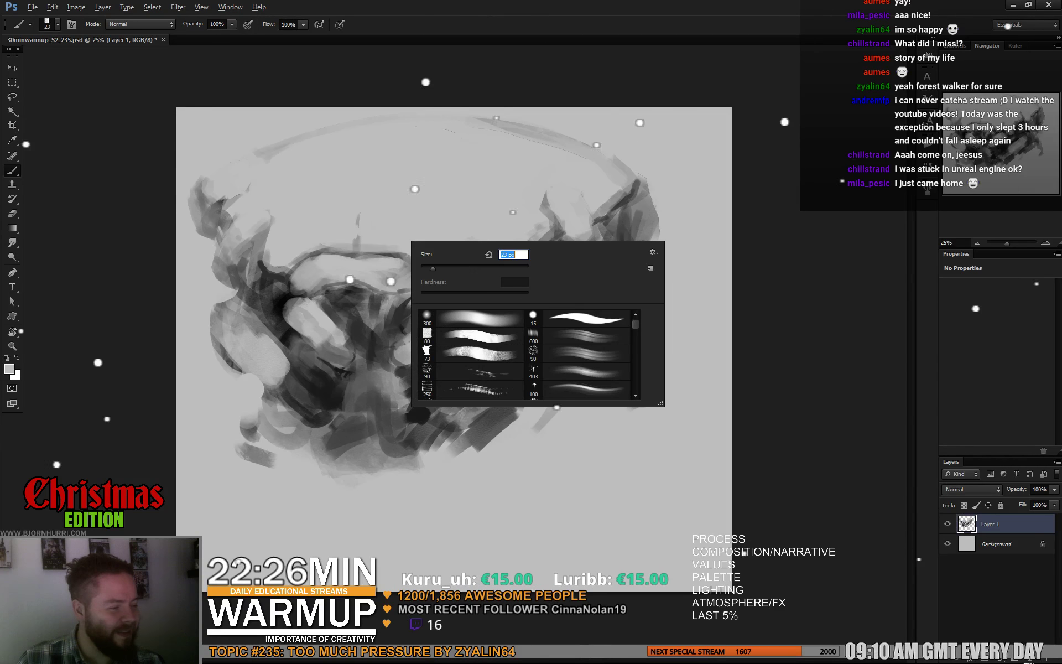
left_click_drag(467, 267, 443, 267)
left_click(359, 260, "alt")
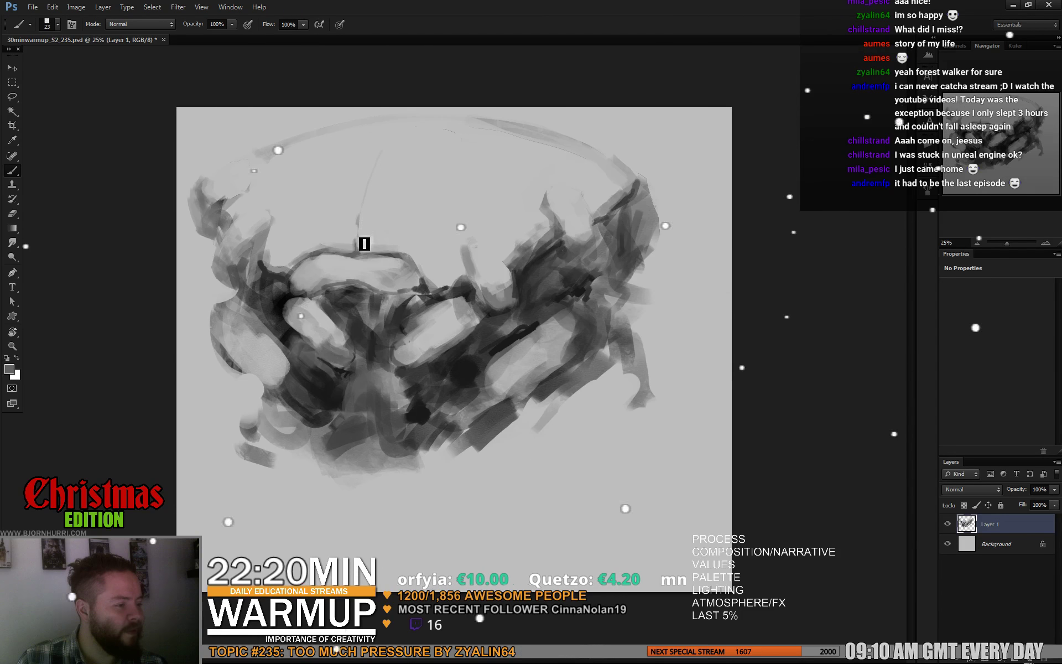
left_click(436, 294, "alt")
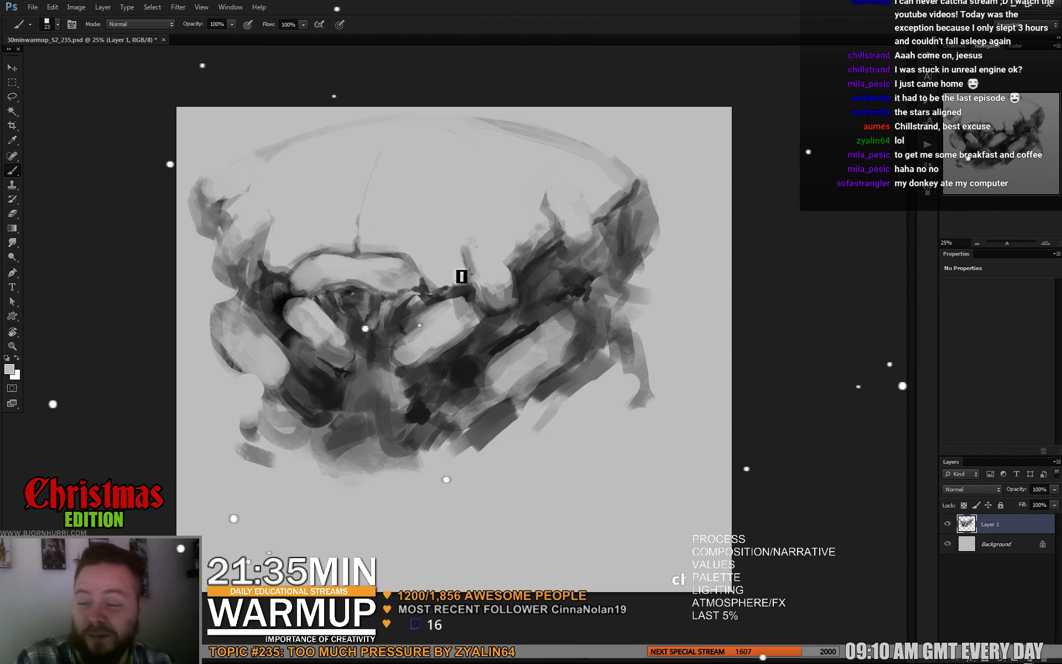
Step: Set the brush to 80 px and paint grey upright strokes between the oval and the spike above the right eye
right_click(453, 262)
left_click(471, 291)
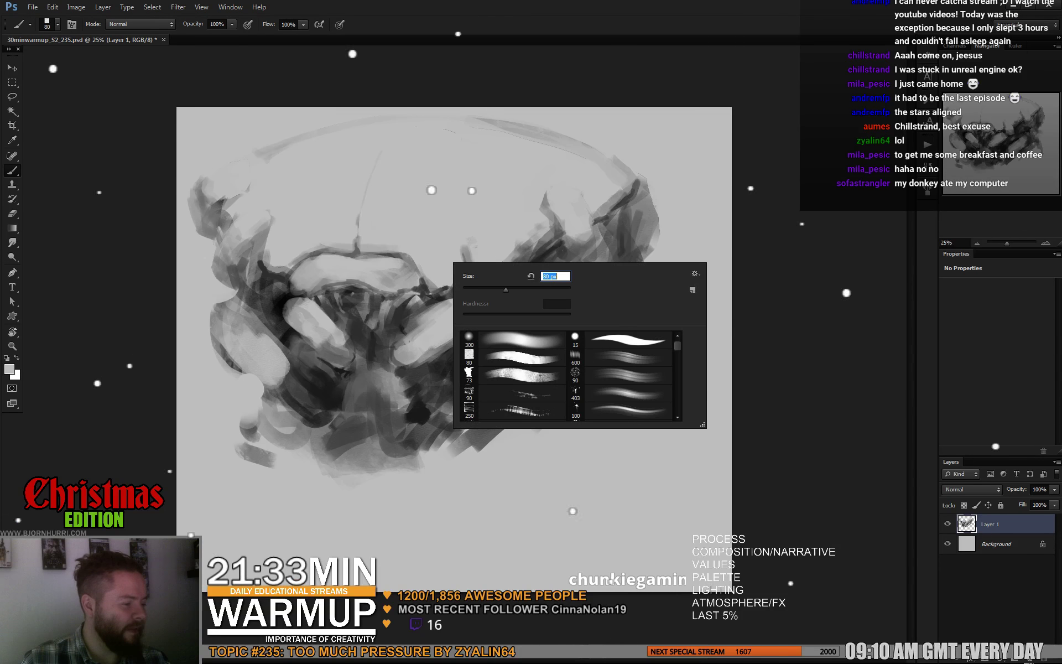
left_click_drag(417, 261, 426, 266)
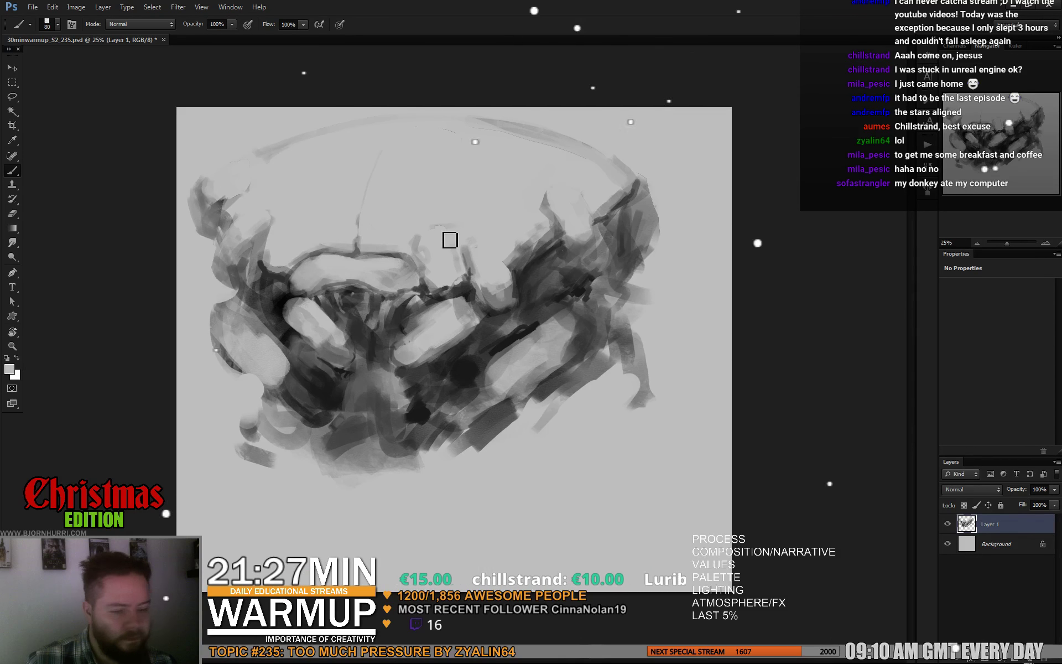
left_click(462, 215, "alt")
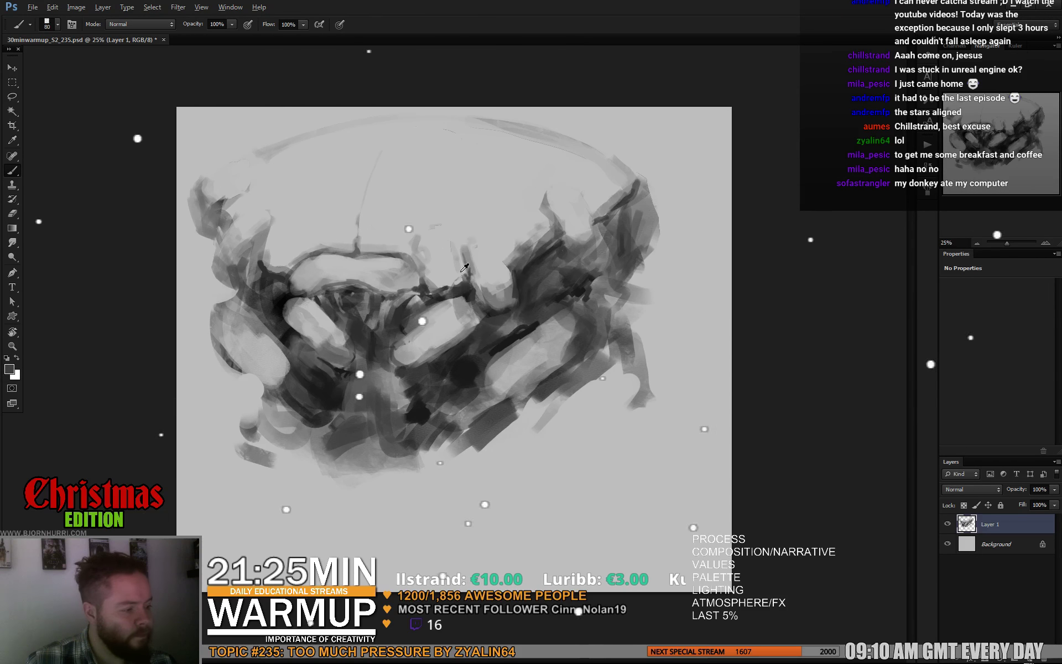
Step: Set the brush to 36 px and shape a pale upright form with grey edges beside the central oval's left end
right_click(506, 249)
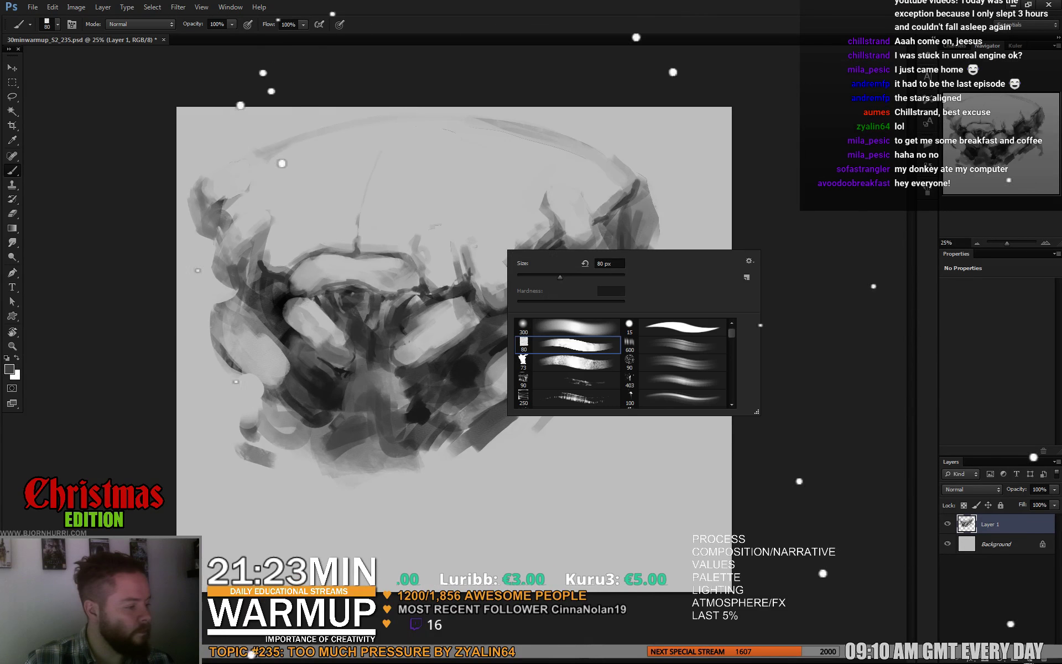
left_click(553, 331)
key("Return")
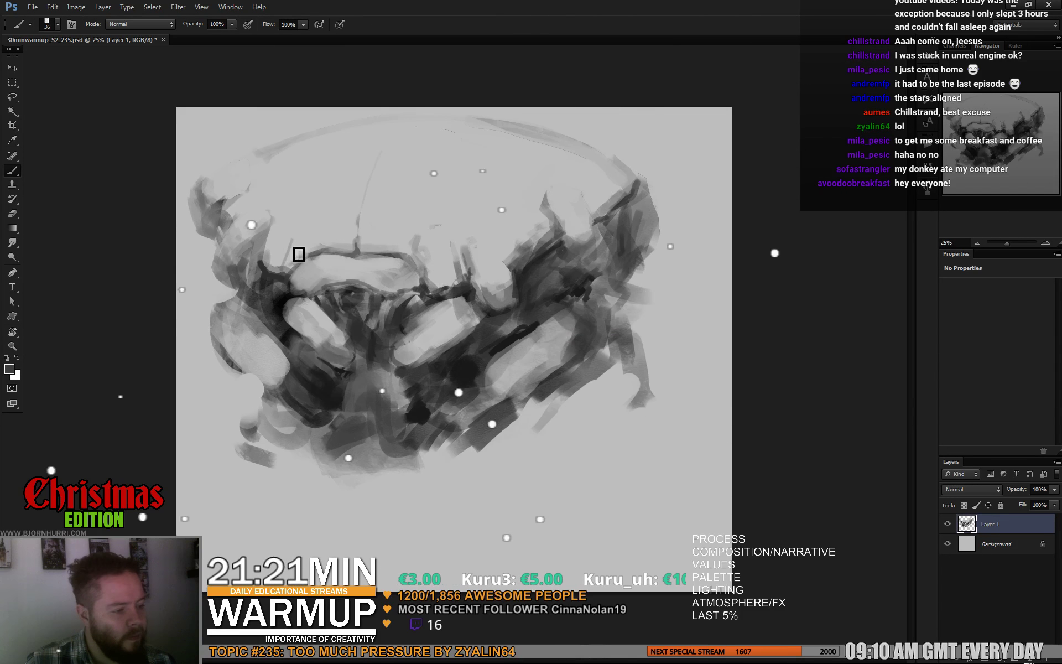
left_click(269, 250, "alt")
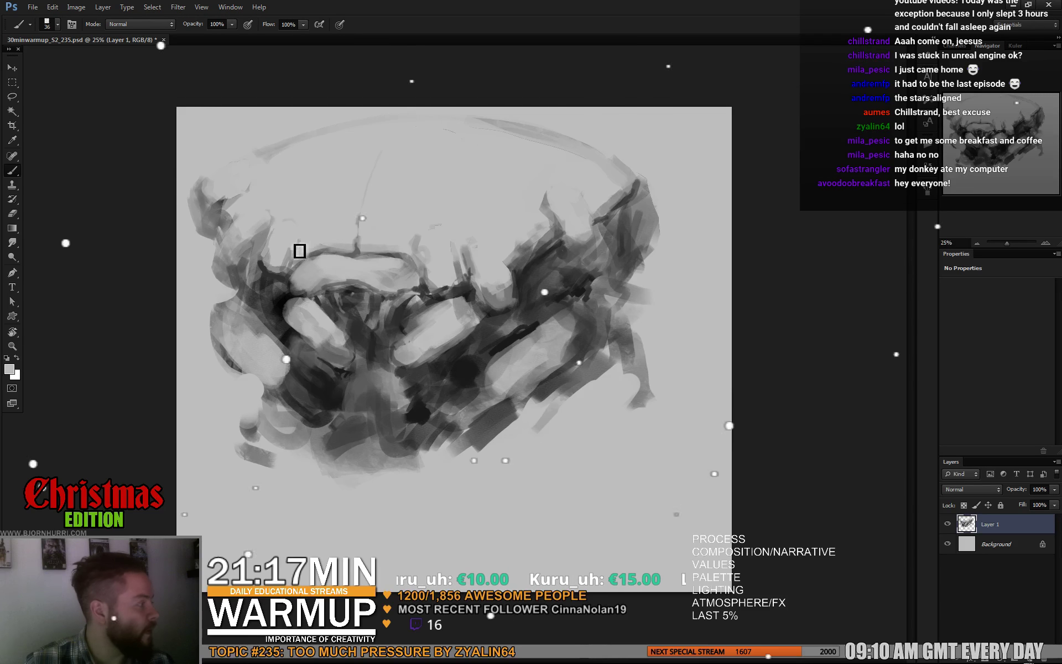
left_click(283, 281, "alt")
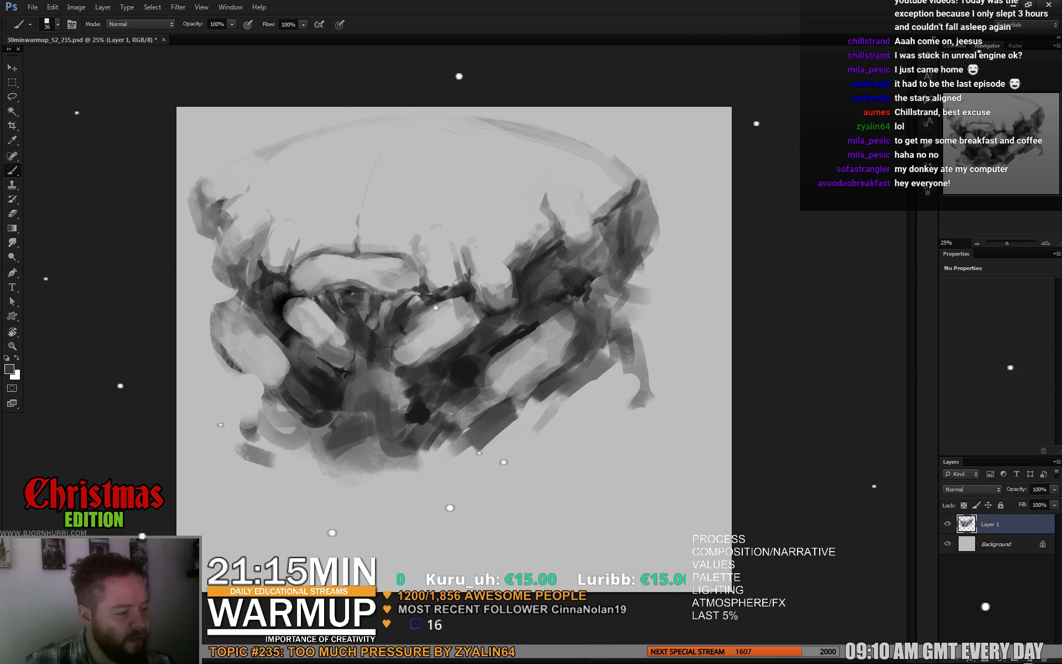
left_click(307, 242, "alt")
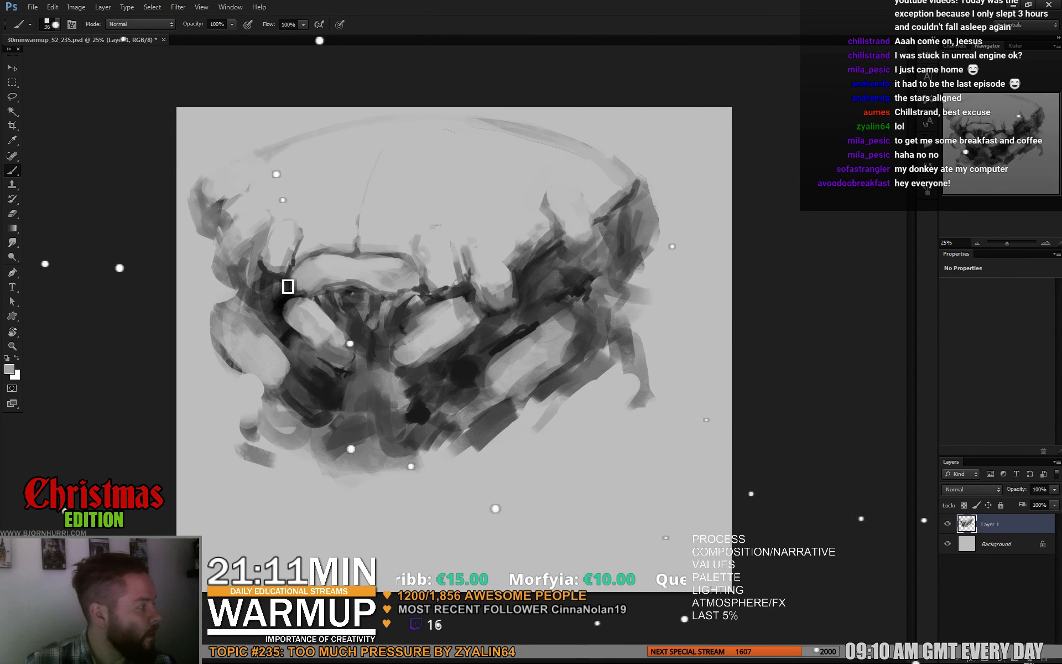
Step: Set the brush to 27 px and refine the grey edges of the upright forms along the creature's left side
right_click(304, 260)
key("Return")
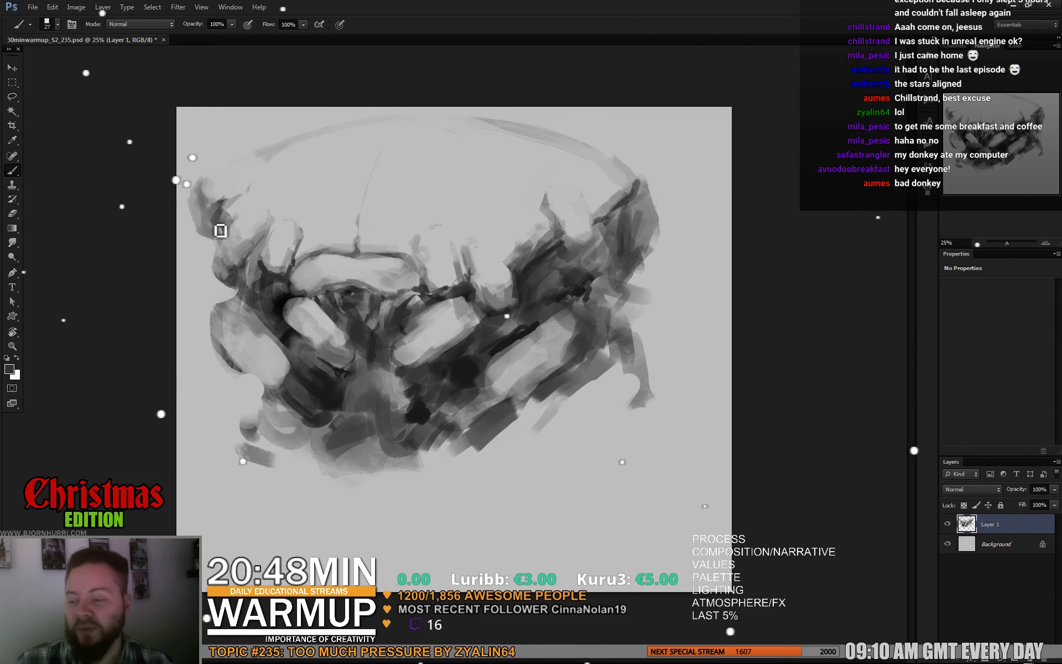
left_click(304, 232, "alt")
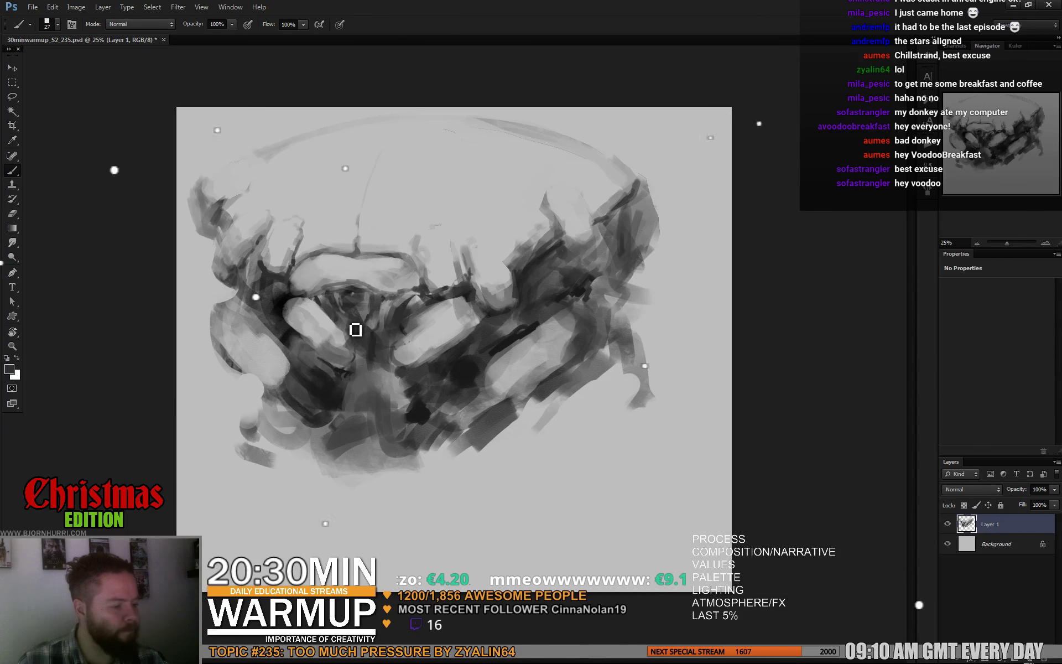
Step: Flip the canvas horizontally and shift the painted layer slightly left and down
left_click(76, 7)
mouse_move(95, 105)
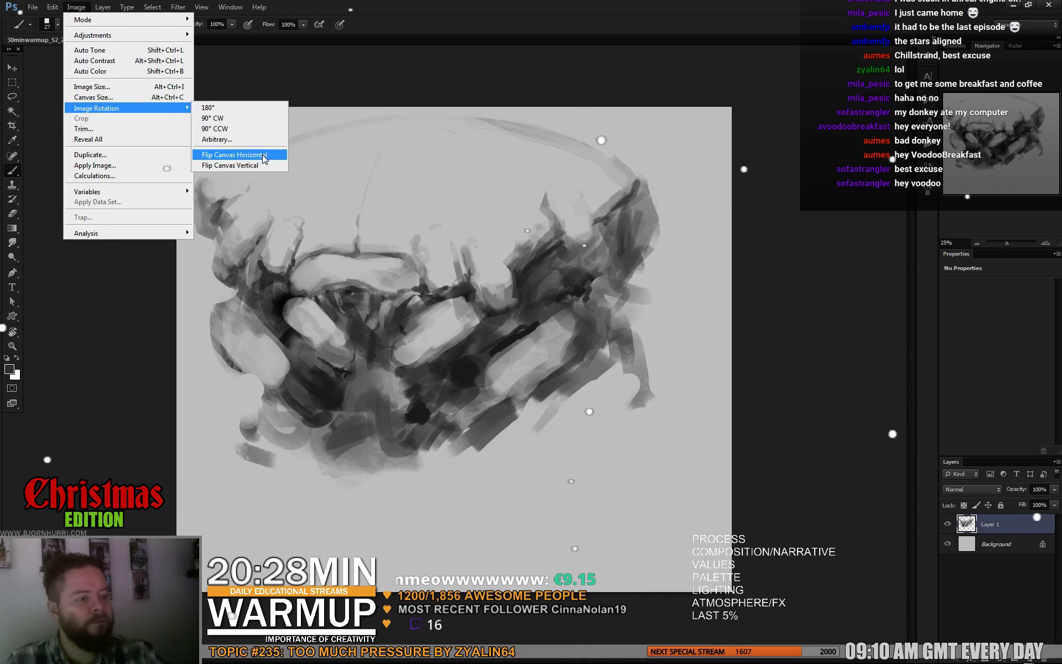
left_click(240, 154)
key("v")
left_click_drag(668, 388, 643, 415)
Step: Set the brush to 197 px, paint soft grey strokes hanging below the head and left side, and soften the dome's rim and seam
key("b")
right_click(604, 423)
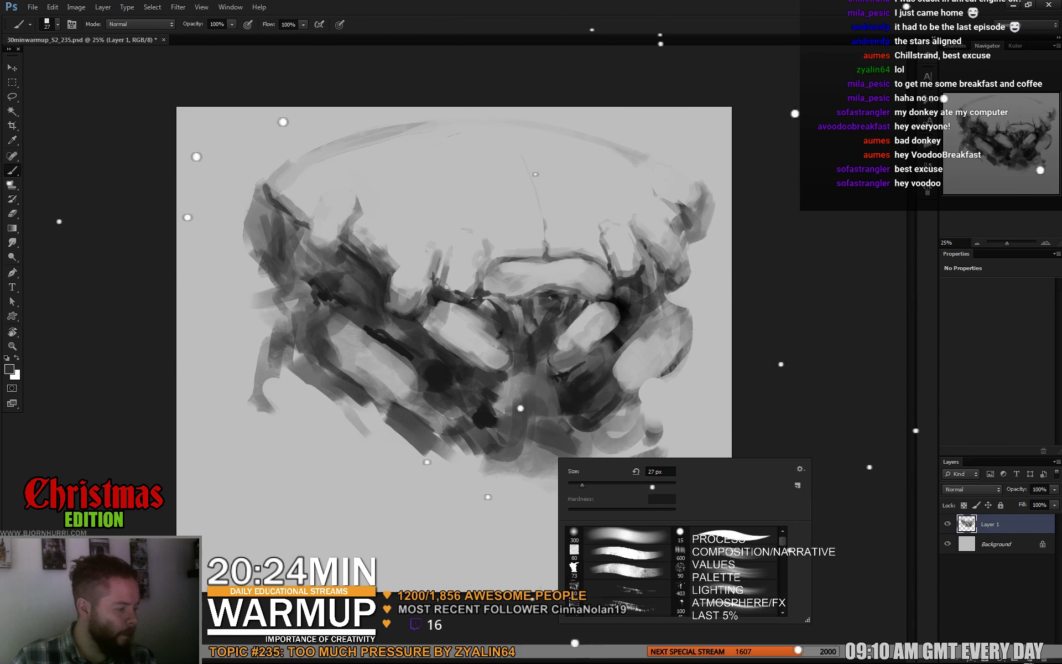
left_click(510, 448, "alt")
mouse_move(506, 445)
left_mouse_down()
mouse_move(493, 493)
mouse_move(528, 496)
mouse_move(531, 522)
mouse_move(583, 461)
mouse_move(598, 465)
mouse_move(584, 520)
left_mouse_up()
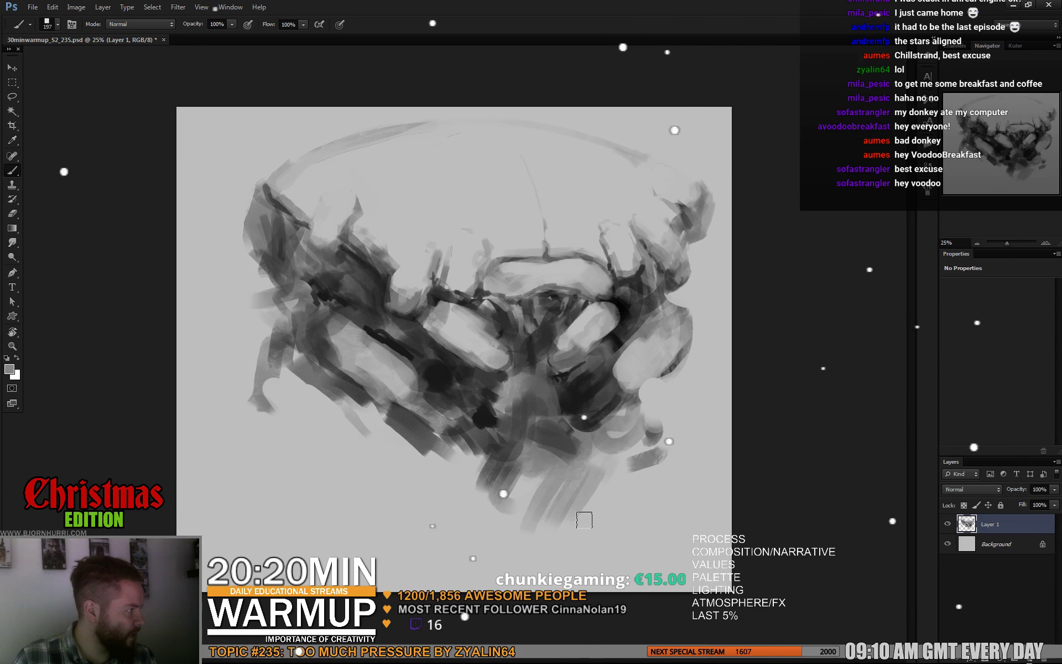
mouse_move(500, 512)
left_mouse_down()
mouse_move(462, 470)
mouse_move(492, 553)
left_mouse_up()
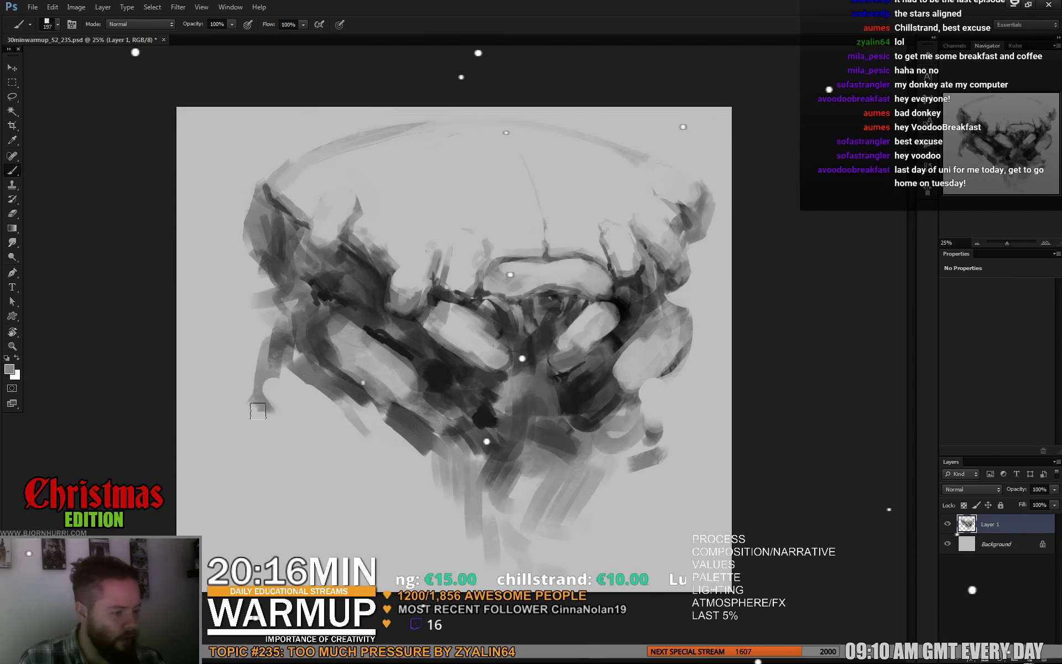
left_click_drag(251, 391, 279, 473)
left_click(465, 233, "alt")
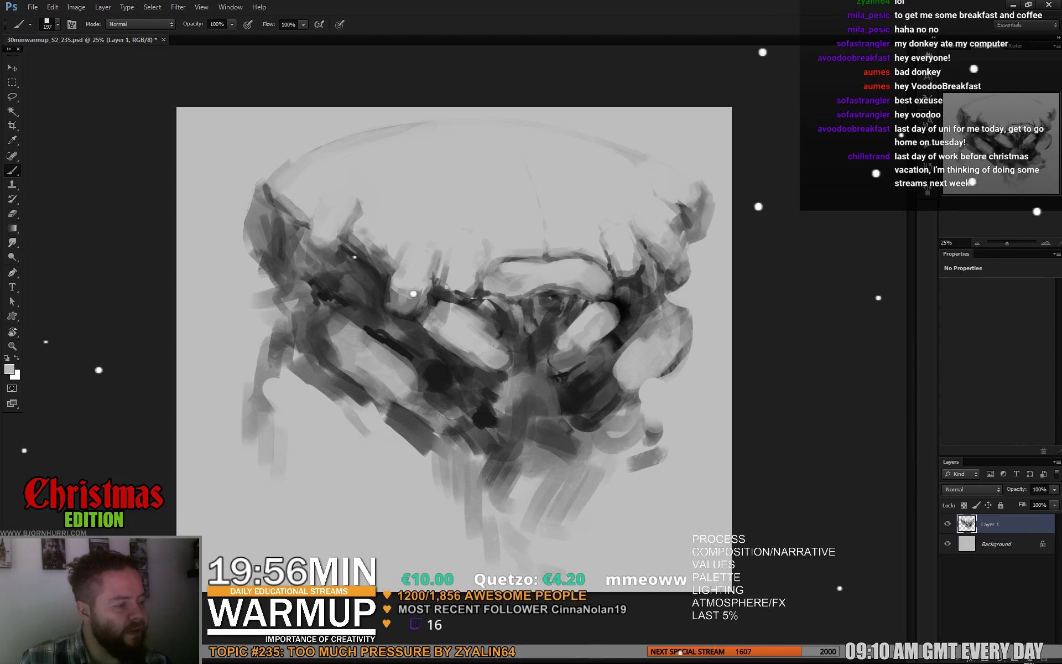
Step: Set the brush to 38 px and add dark grey strokes around the creature's upper left corner and the forms below the dome
right_click(418, 187)
left_click(519, 202)
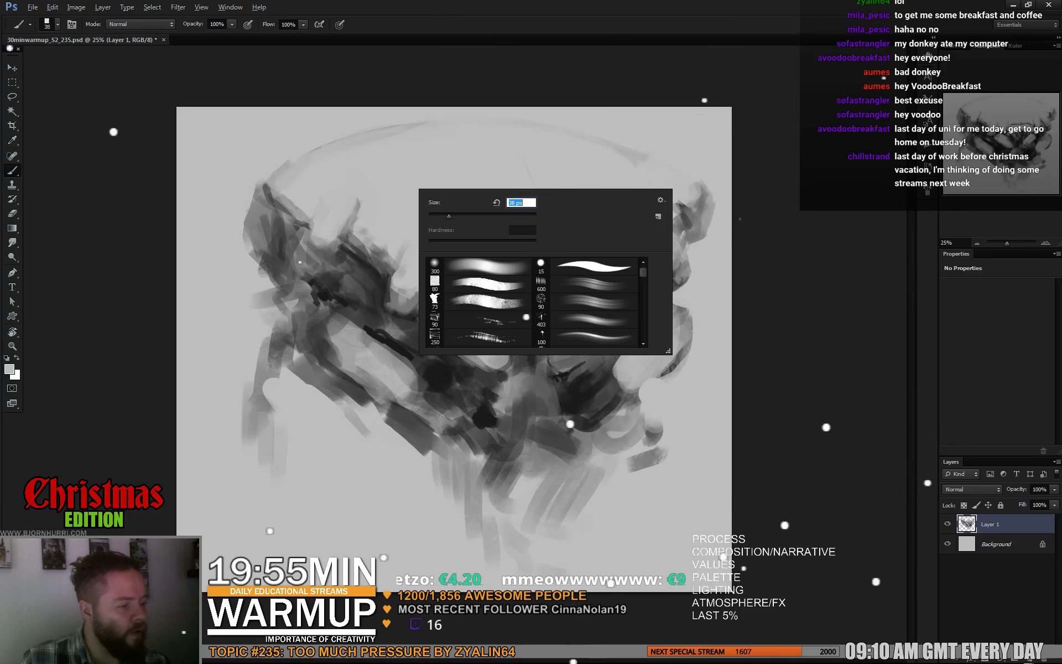
type("38")
key("Return")
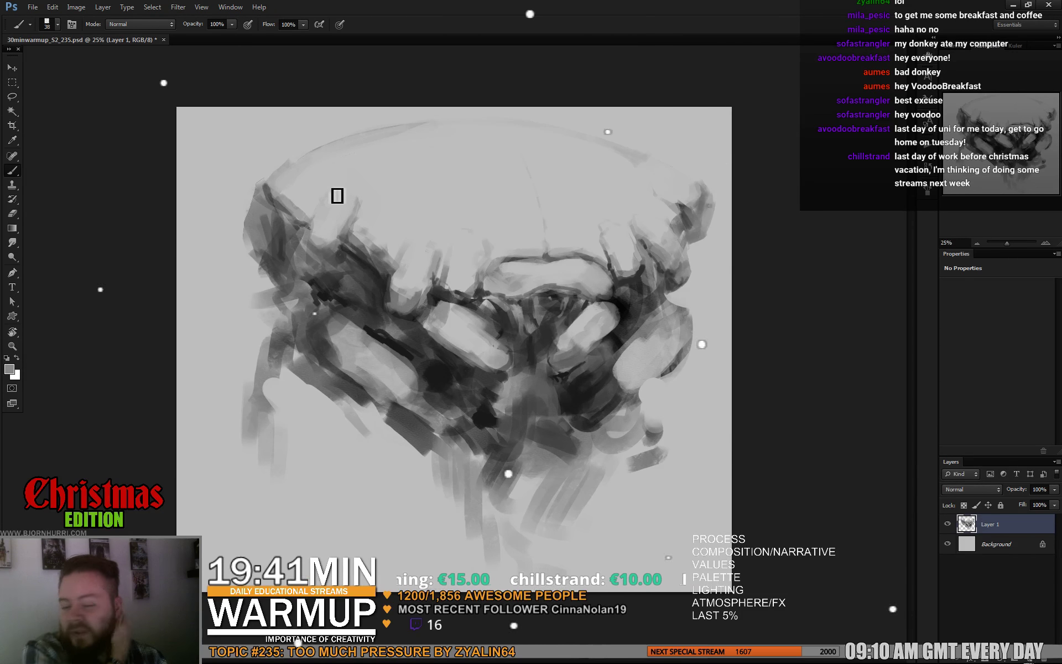
left_click(319, 272, "alt")
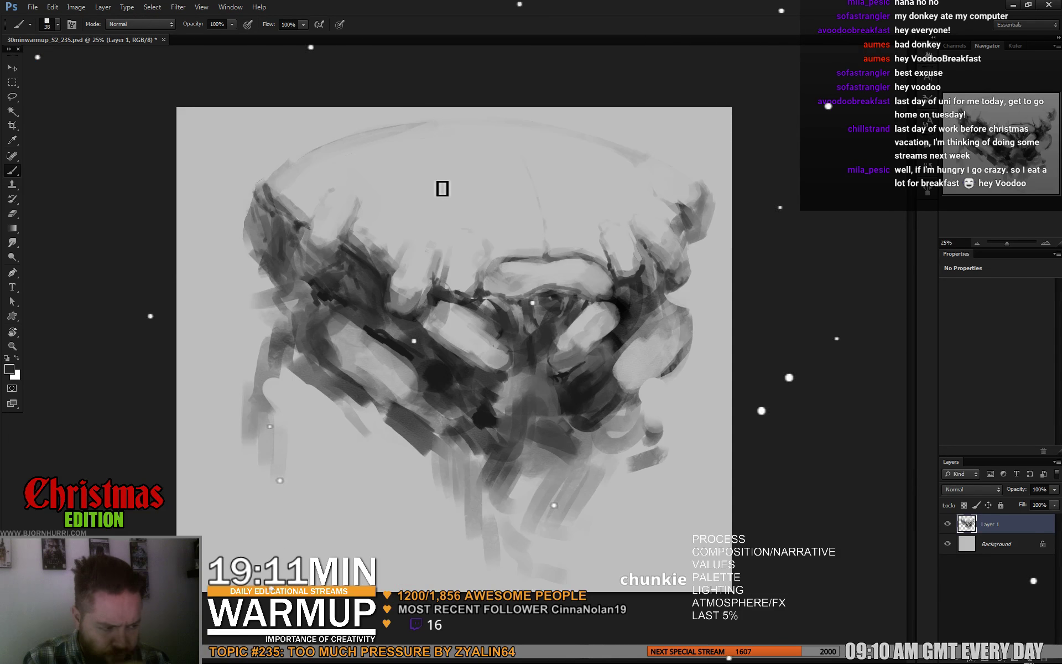
Step: Set the brush to 58 px and fill the outer left cheek above the lower left oval with grey strokes
right_click(413, 296)
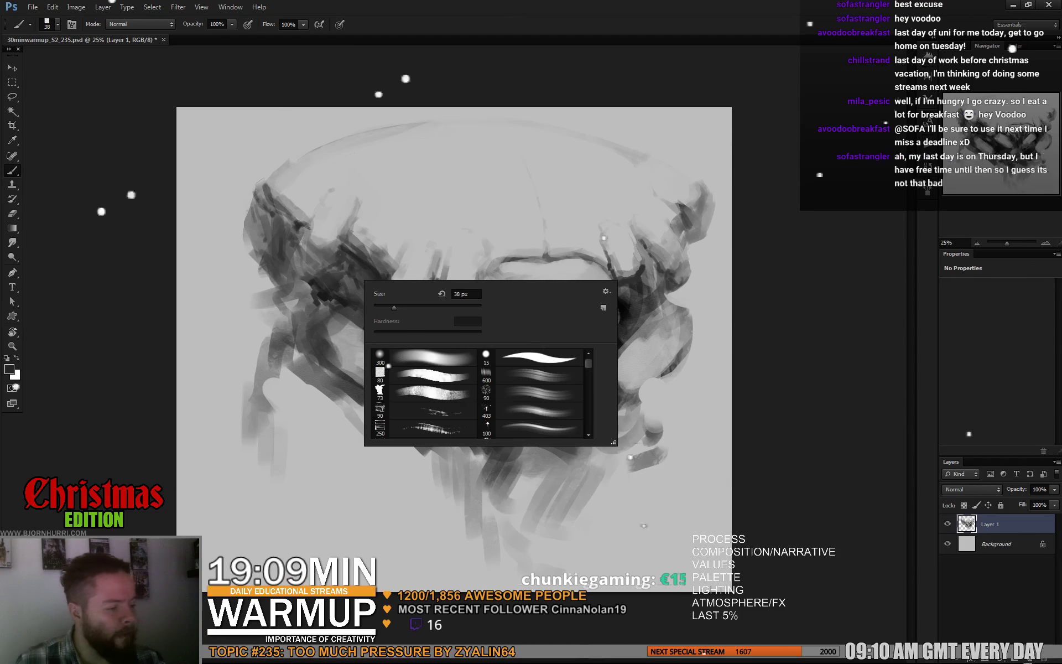
key("Return")
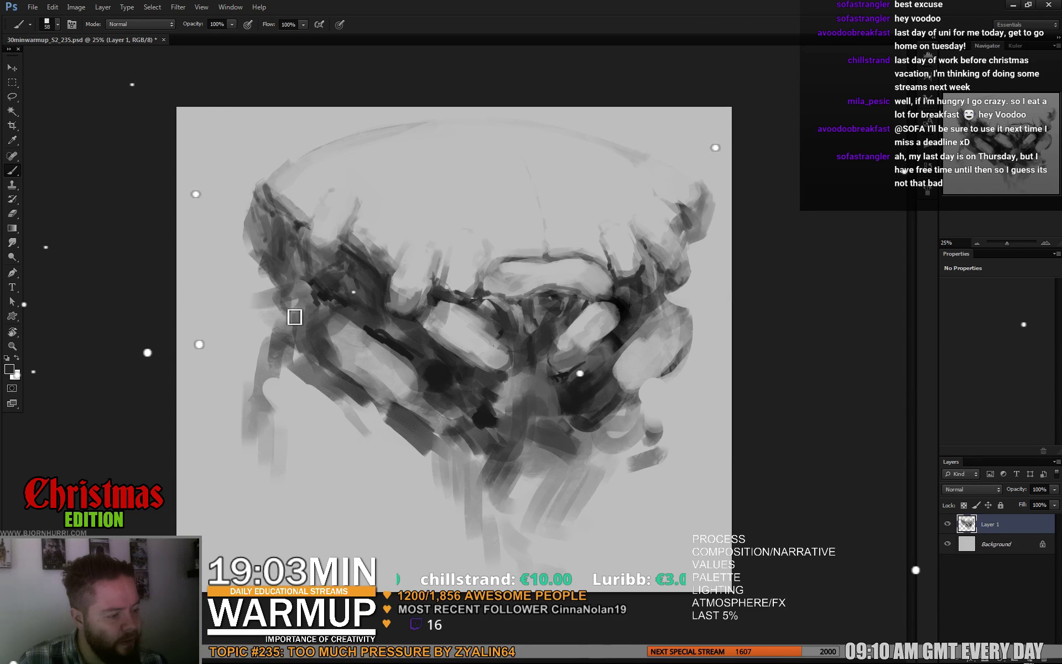
left_click(282, 299, "alt")
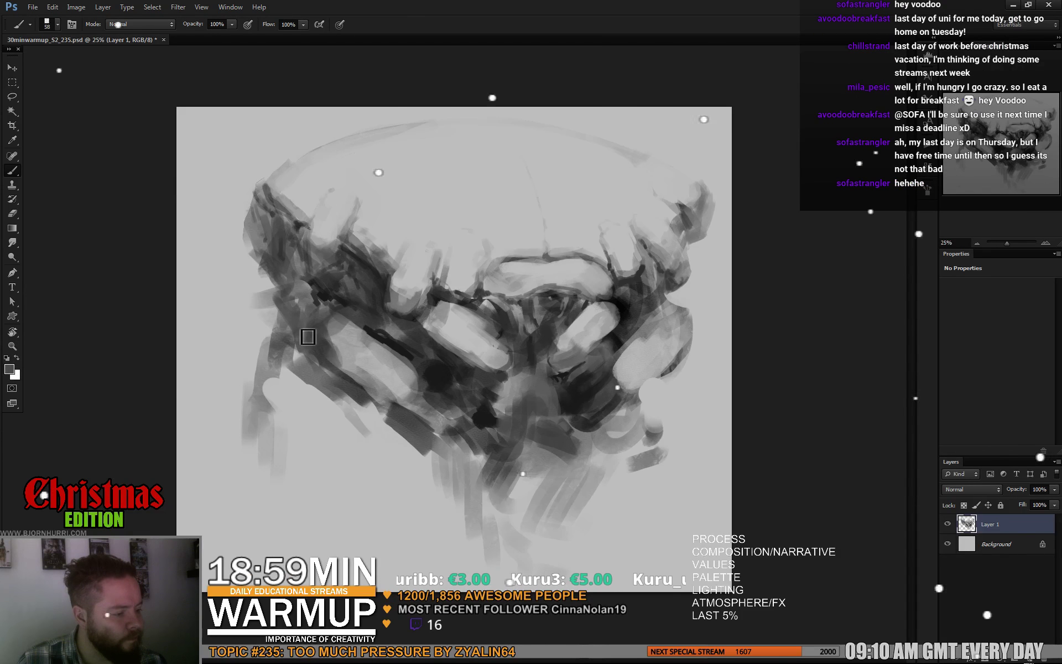
left_click(301, 333, "alt")
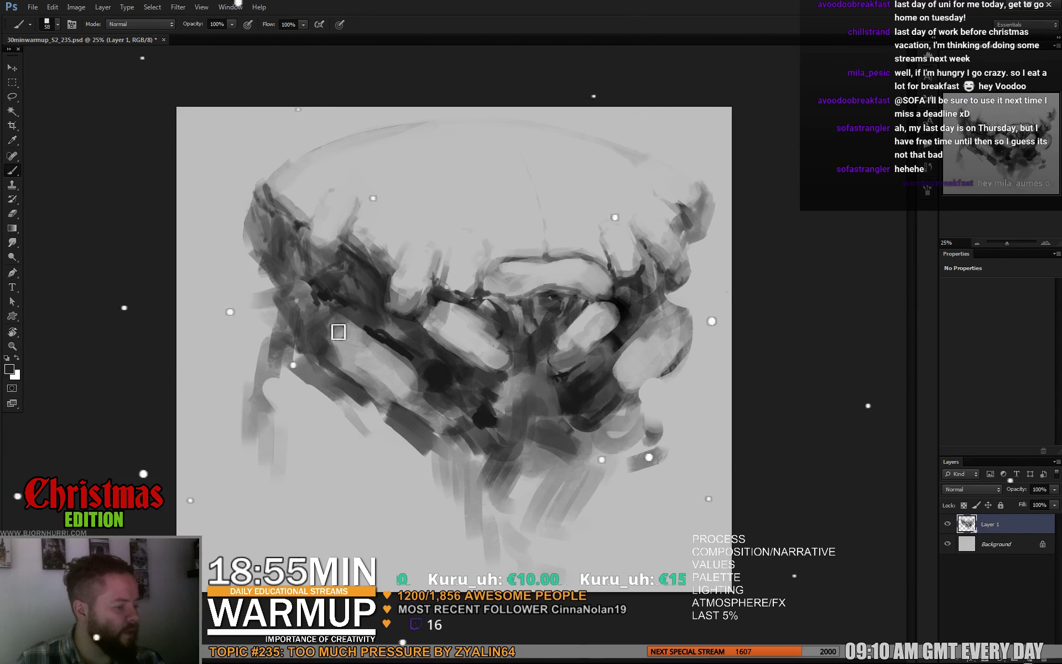
Step: Set the brush to 149 px and shade around the lower left oval with sampled grey tones, trimming its edges
right_click(346, 347)
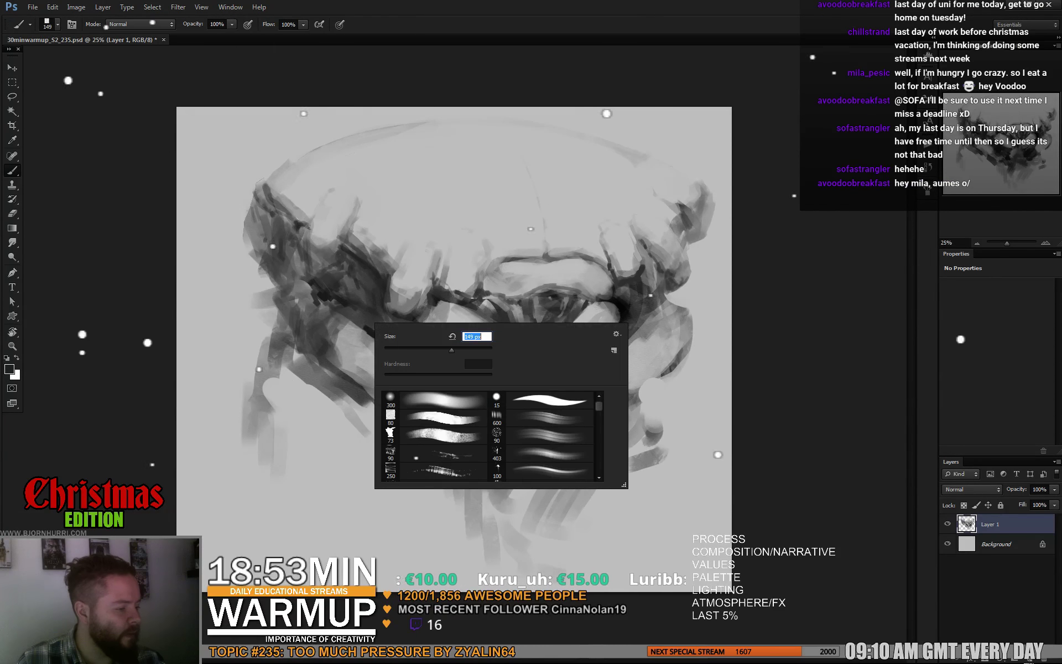
key("Return")
left_click(365, 336, "alt")
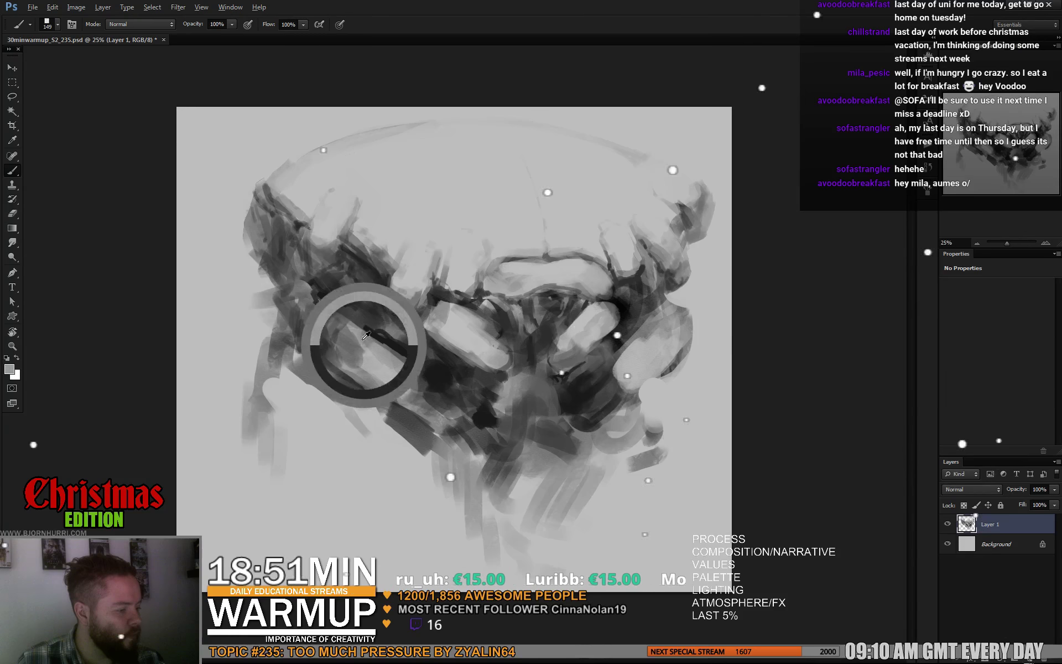
left_click(430, 385, "alt")
left_click_drag(370, 363, 405, 402)
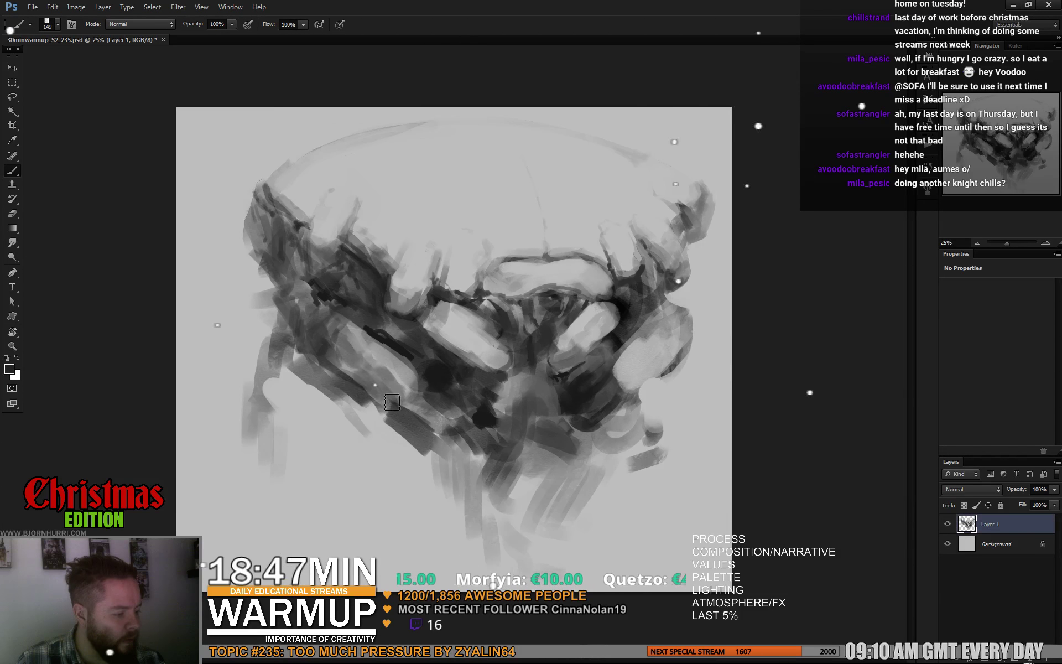
Step: Shade the right eye and reshape the edges of the pale oval on the right cheek with sampled greys
left_click_drag(605, 331, 590, 342)
left_click(588, 344, "alt")
left_click(633, 329, "alt")
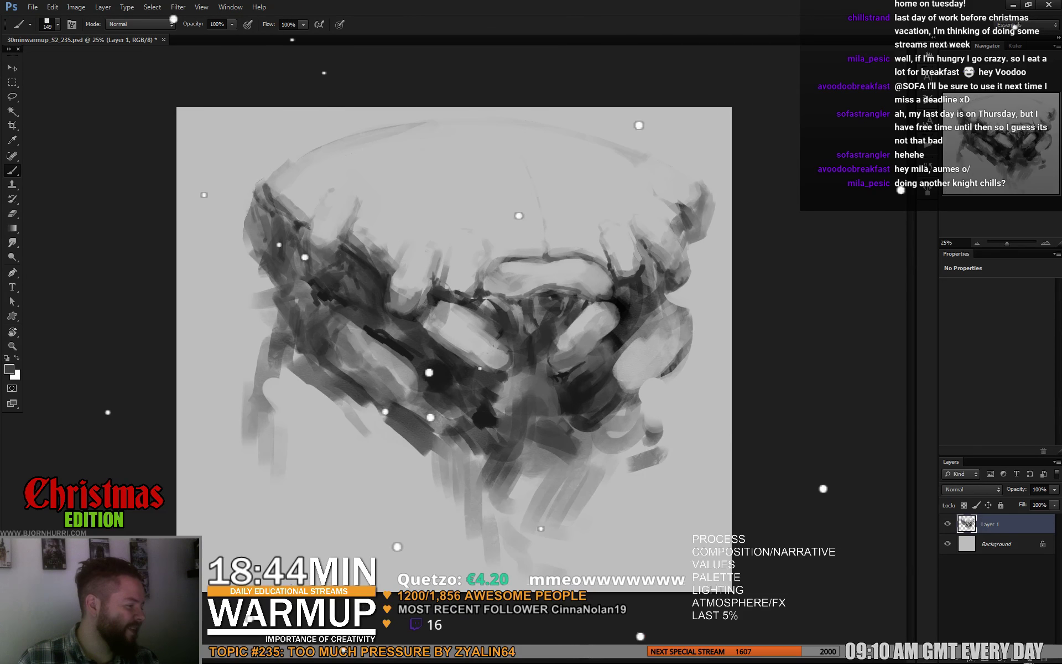
mouse_move(634, 387)
left_mouse_down()
mouse_move(662, 356)
mouse_move(658, 343)
mouse_move(682, 345)
mouse_move(638, 386)
mouse_move(655, 377)
mouse_move(636, 372)
mouse_move(644, 365)
left_mouse_up()
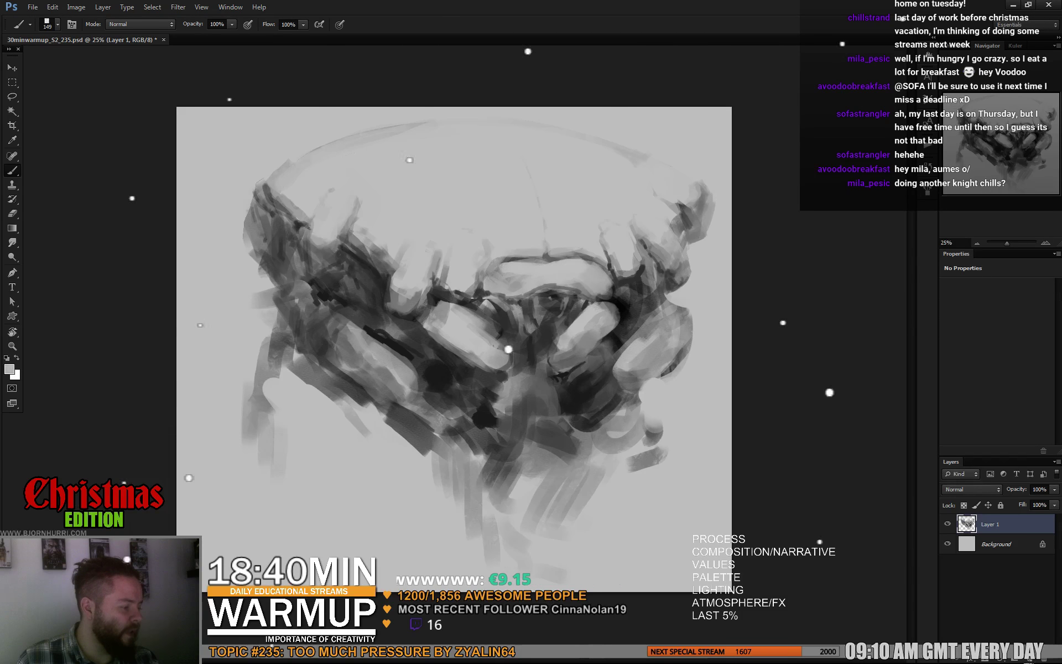
Step: Add small details below the right cheek oval with a 42 px brush and define a bump above the central oval at 22 px
right_click(638, 376)
key("Return")
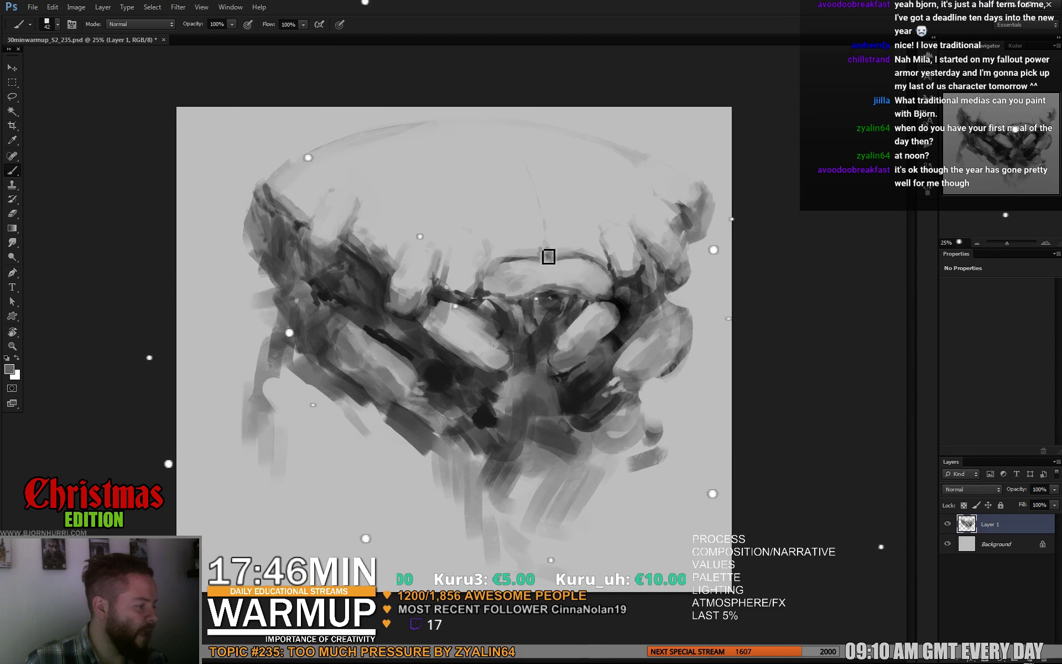
right_click(635, 273)
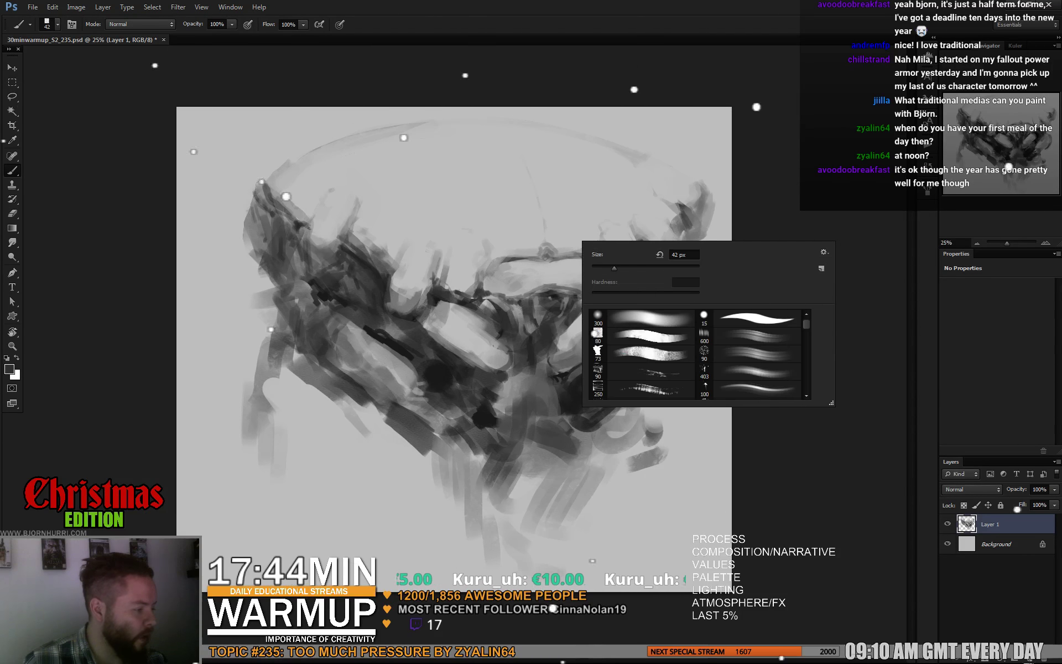
key("Return")
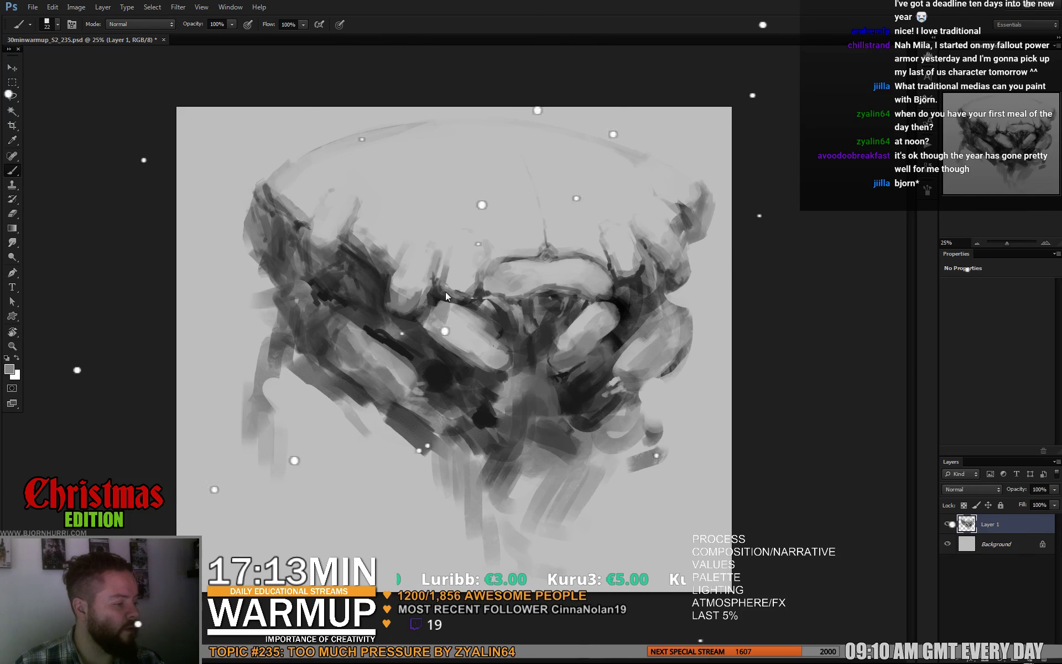
Step: Paint a grey patch left of the central oval at 71 px and carve it into upright folds with a 44 px brush
right_click(472, 284)
left_click(496, 311)
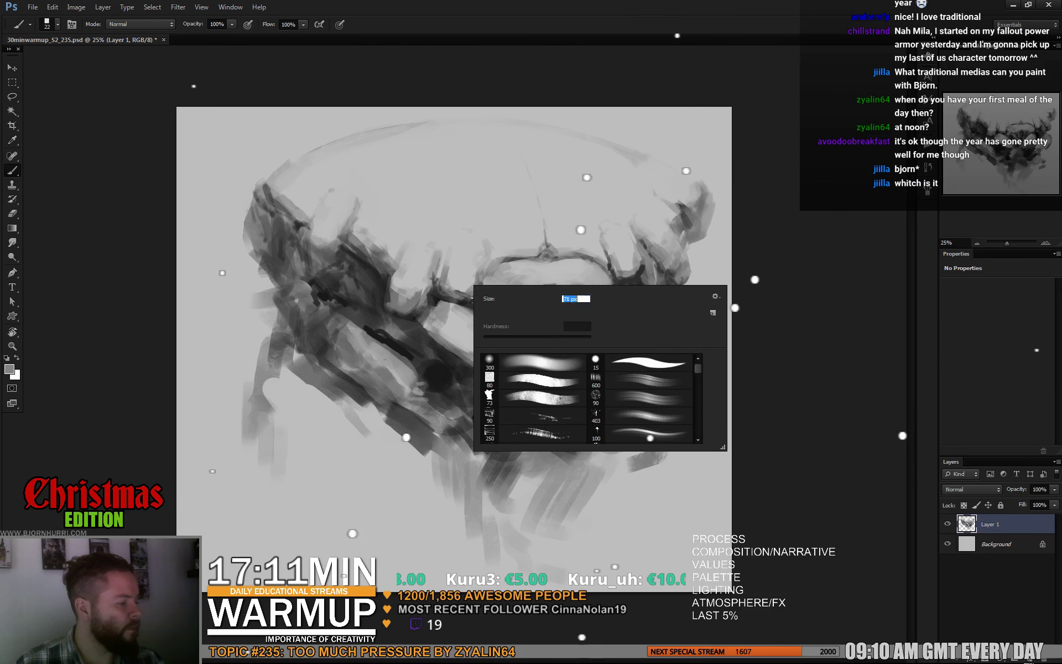
key("Return")
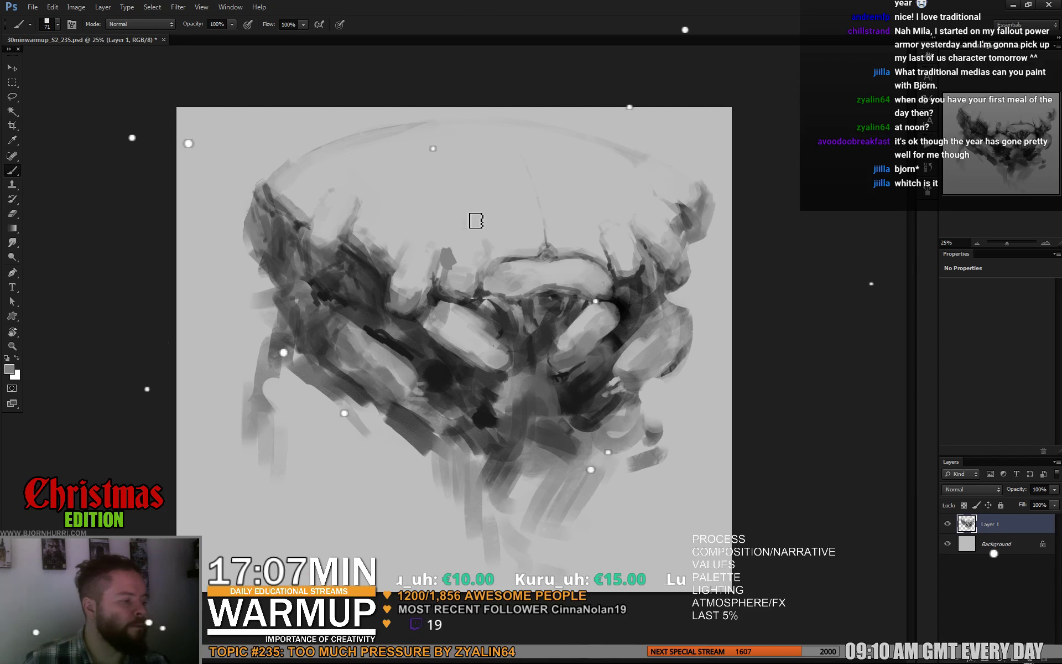
right_click(503, 215)
type("44")
key("Return")
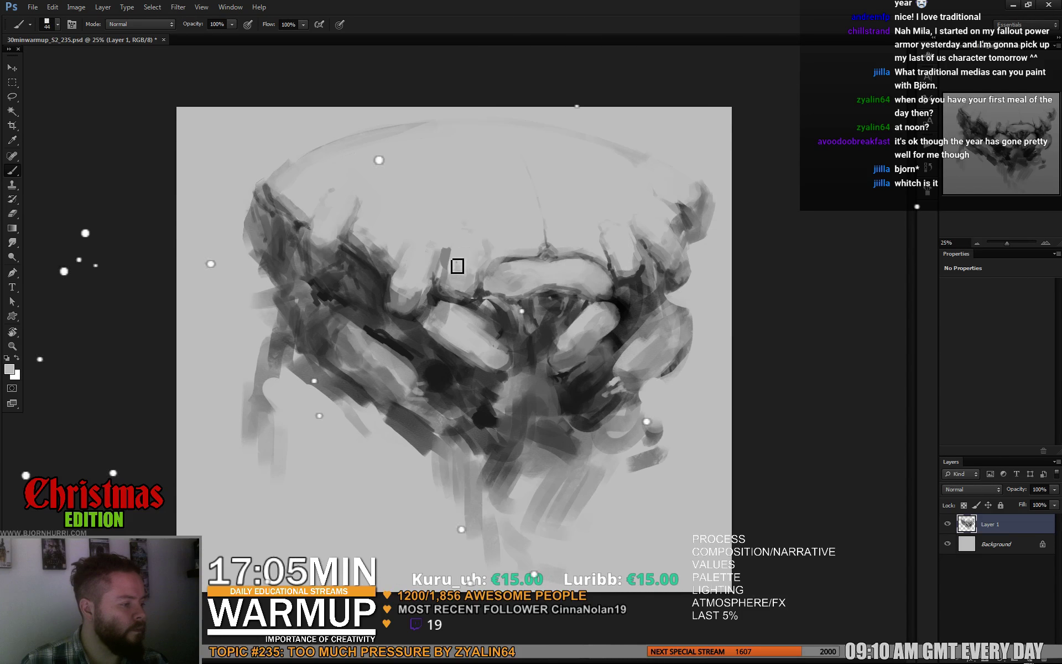
left_click(449, 249, "alt")
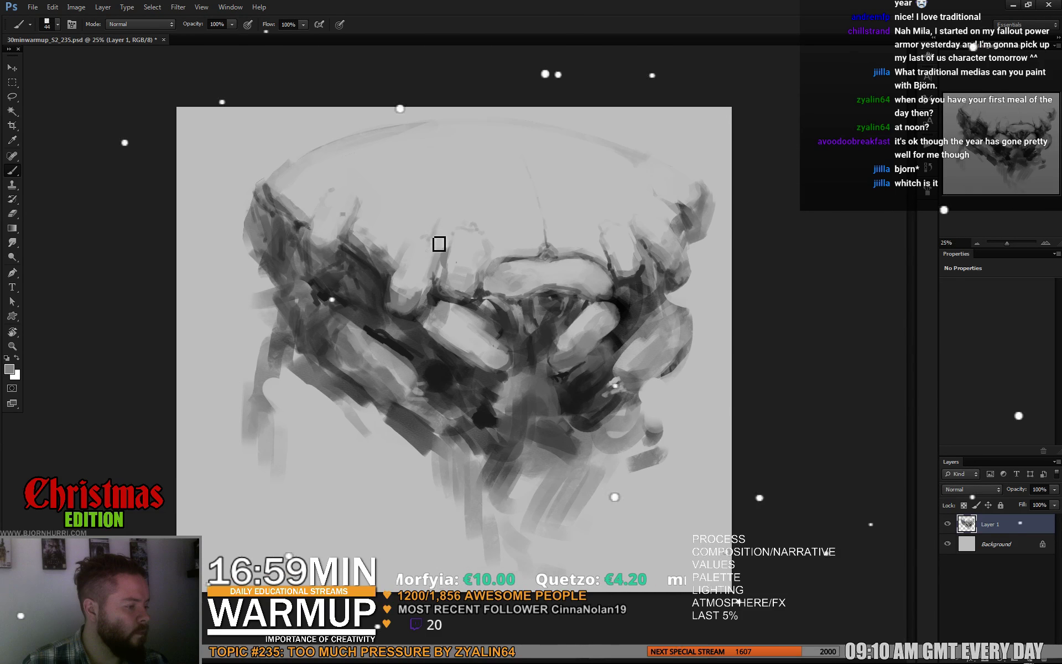
Step: Fade the dome's central seam with light grey and paint soft upright creases along the dome's lower edge
left_click(542, 223, "alt")
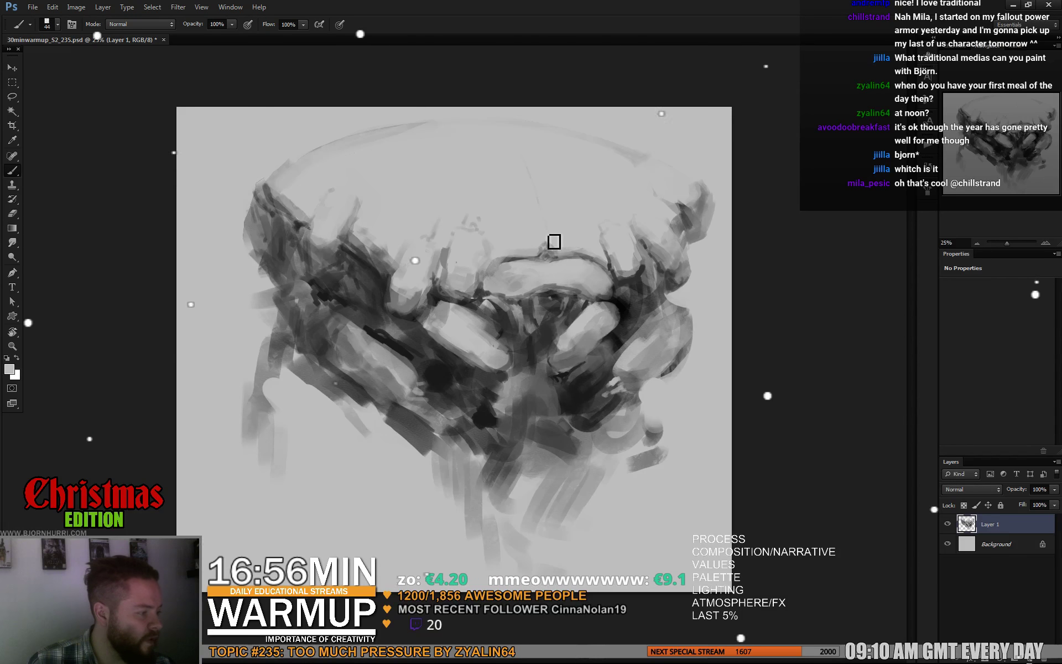
left_click(475, 230, "alt")
left_click(495, 266, "alt")
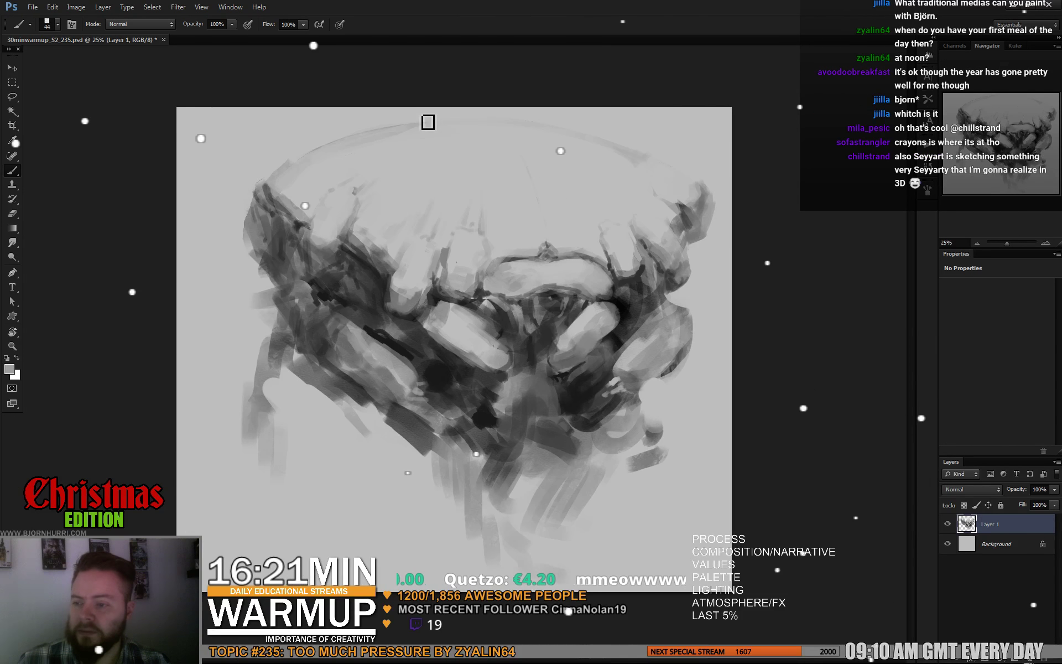
left_click(357, 188, "alt")
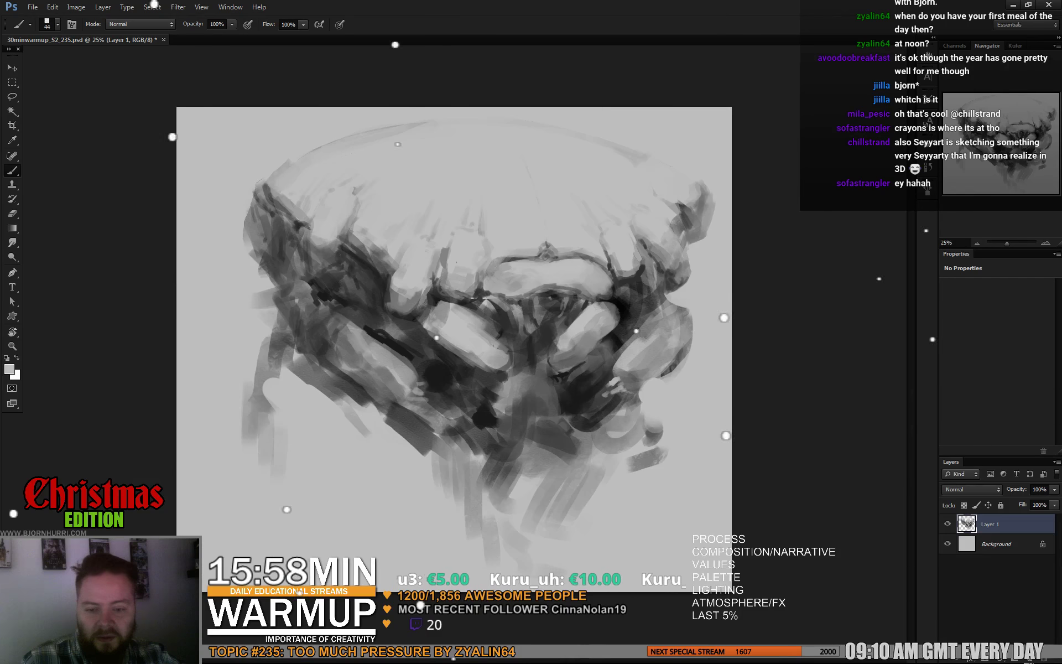
left_click(606, 239, "alt")
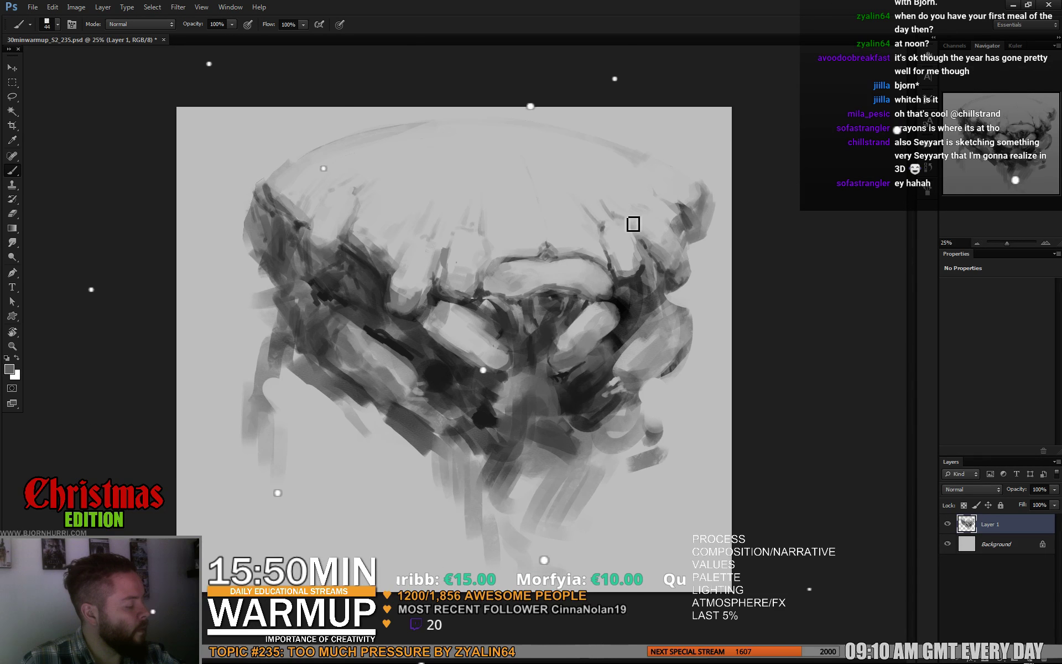
Step: Refine the pale fold right of the central oval and shape a curled, shaded lobe at the dome's right tip with sampled greys
left_click(615, 214, "alt")
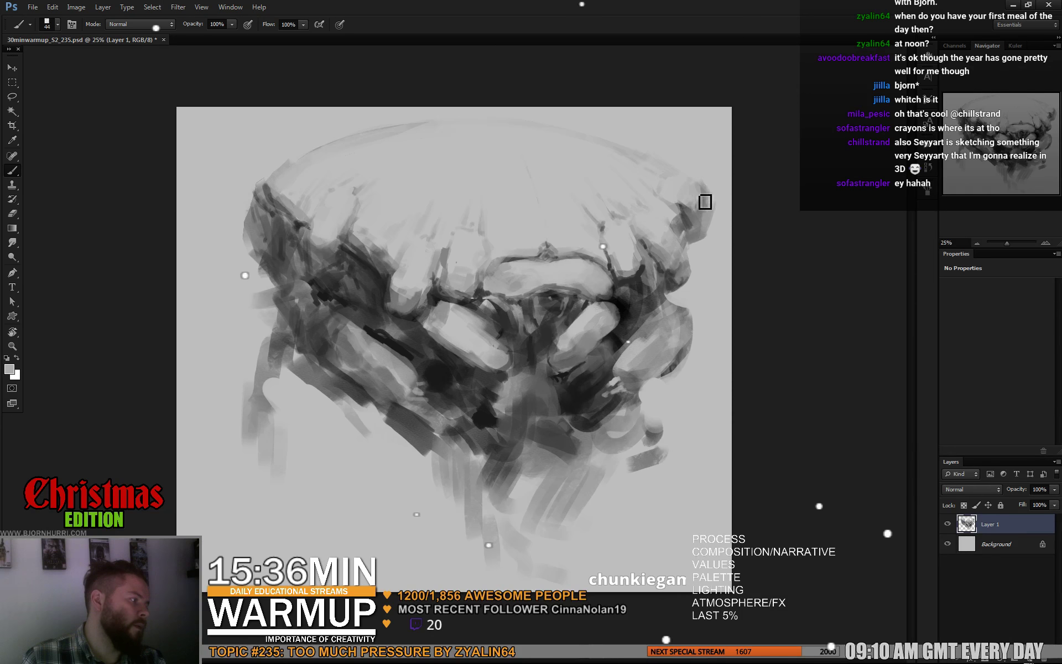
left_click(711, 174, "alt")
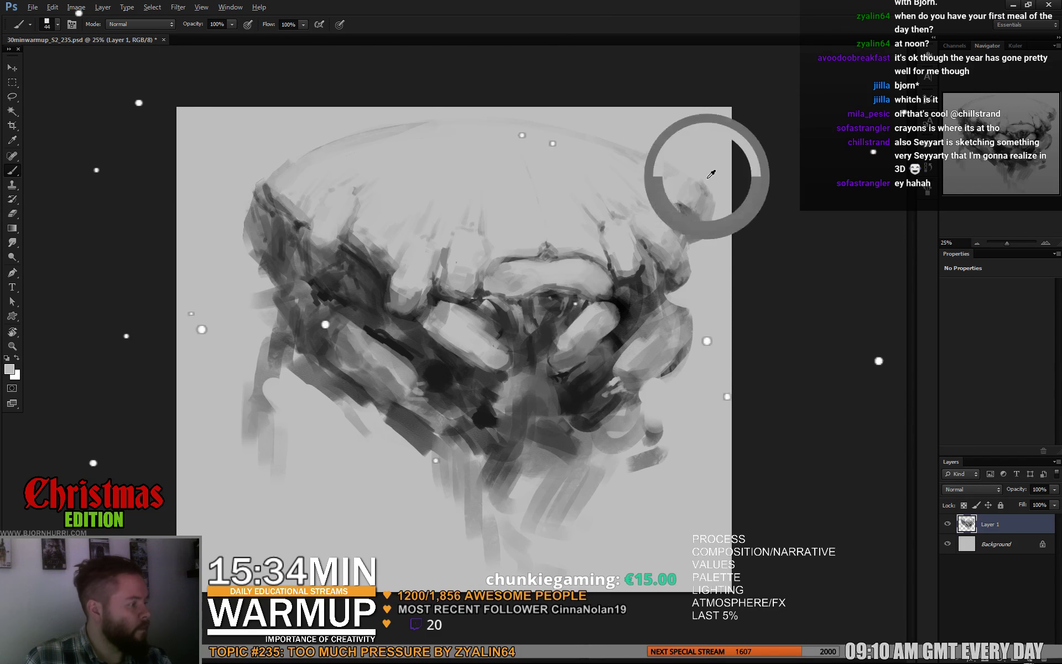
mouse_move(711, 183)
left_mouse_down()
mouse_move(722, 231)
mouse_move(701, 250)
left_mouse_up()
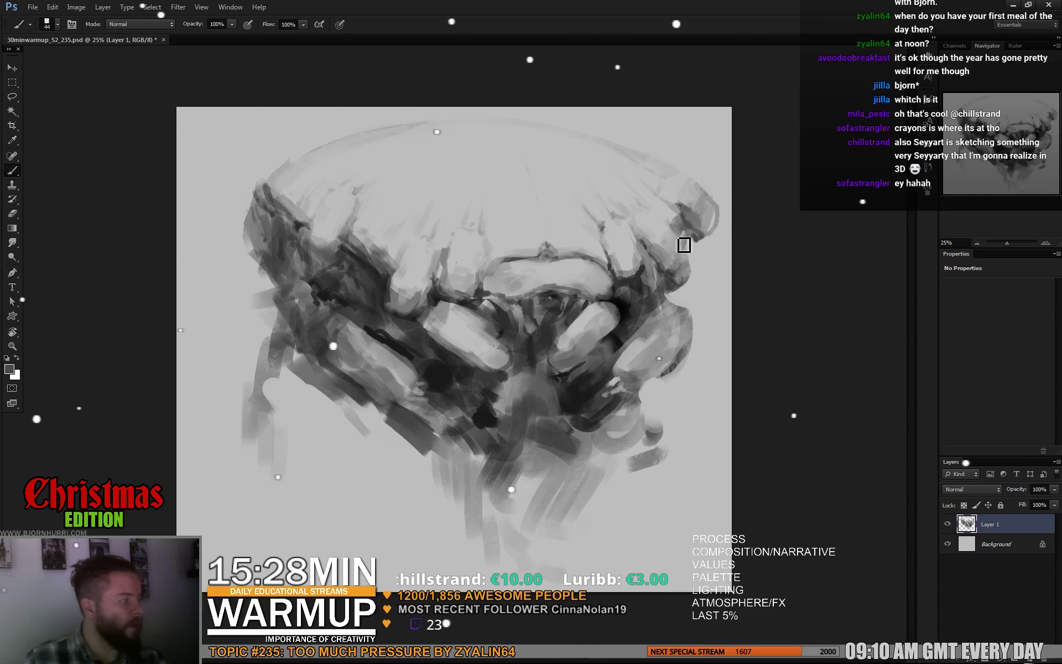
Step: Extend the dome's left tip outward with a 76 px brush and blend its upper surface with sampled light grey
right_click(324, 195)
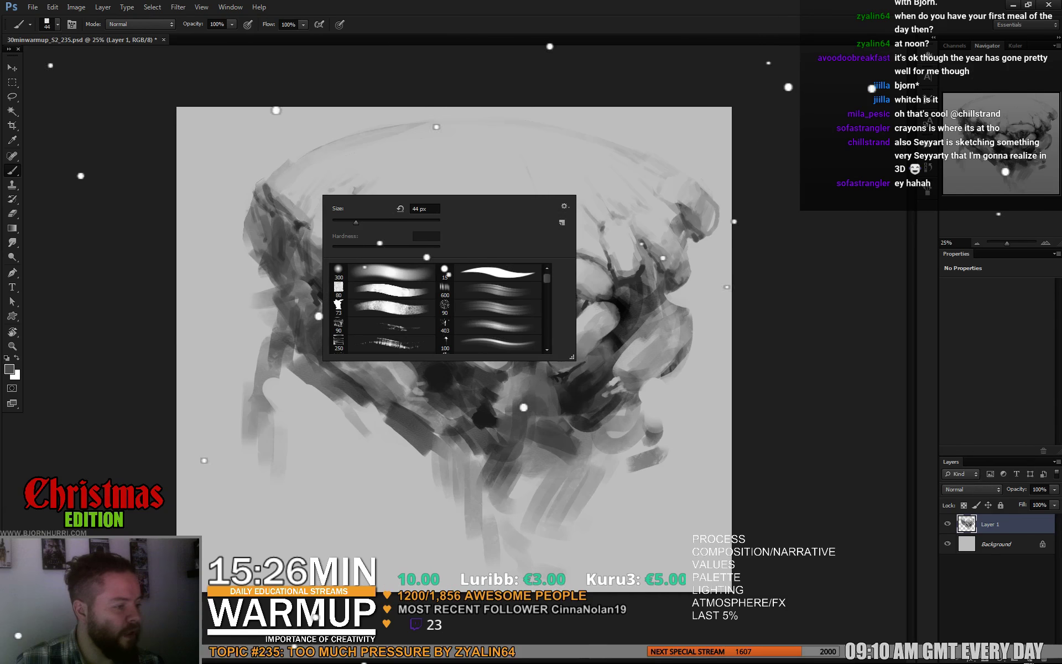
left_click(372, 221)
left_click(270, 198, "alt")
left_click_drag(279, 161, 248, 193)
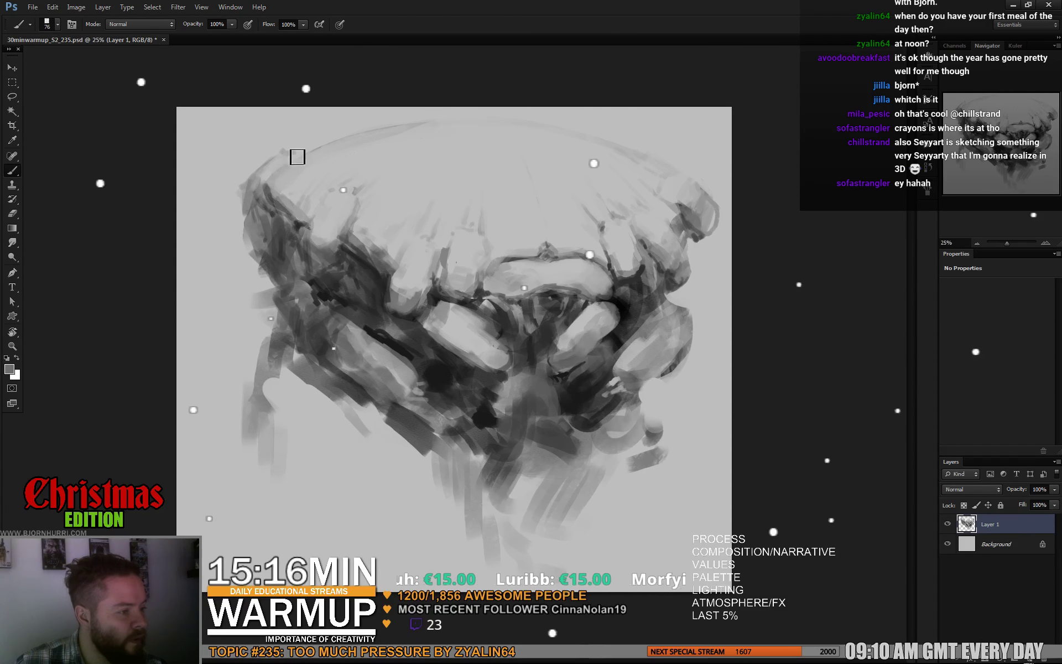
left_click(302, 157, "alt")
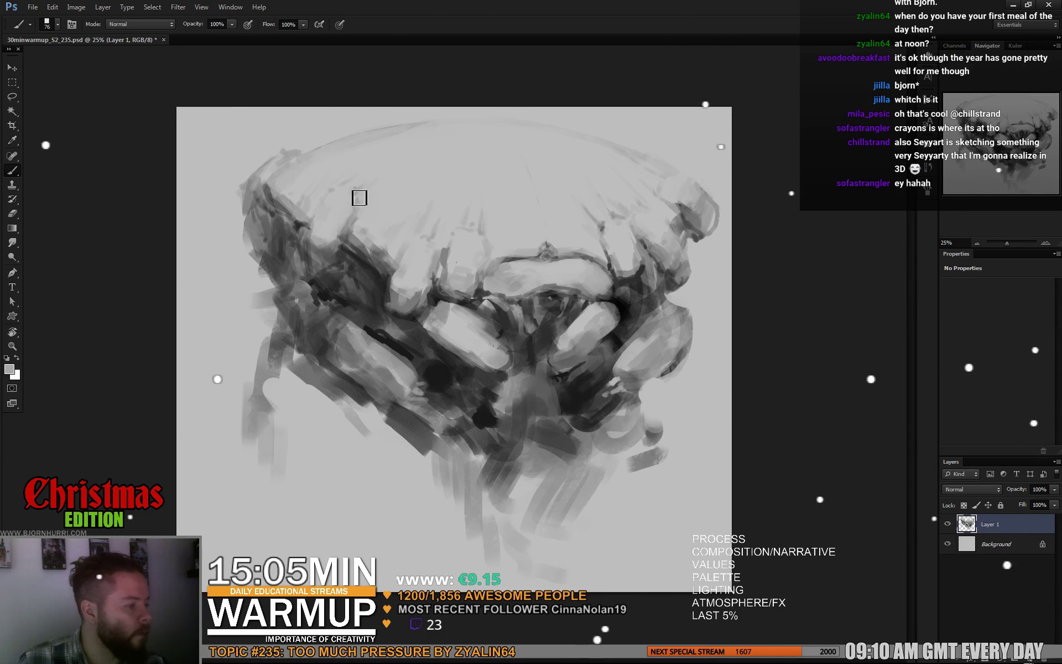
left_click(364, 154, "alt")
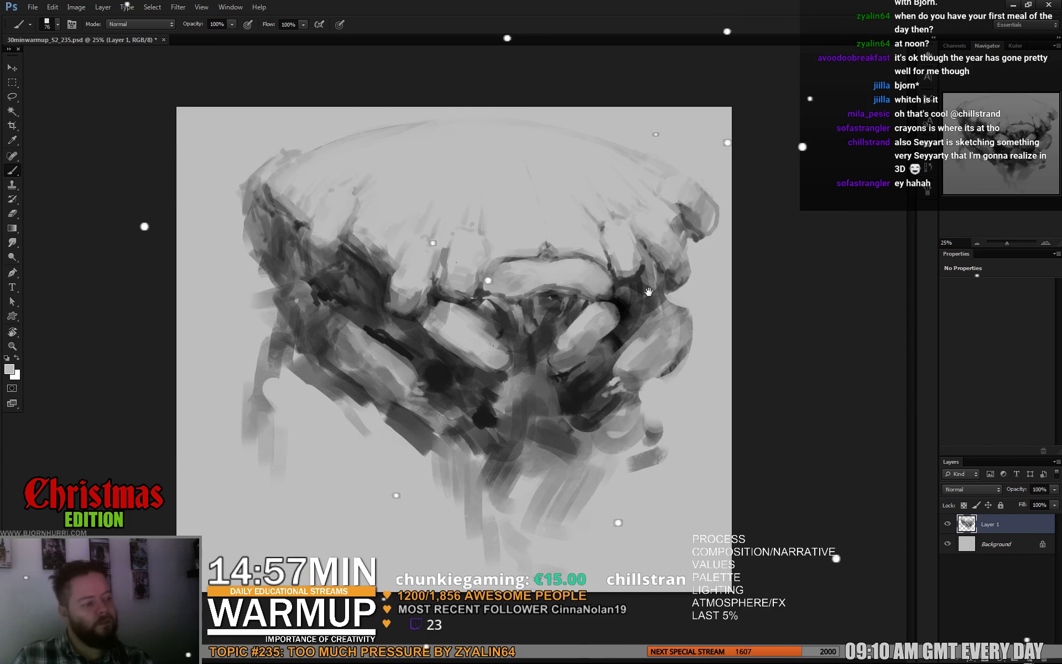
Step: Define a small rounded cap on the upright fold left of the central oval with a 26 px brush
right_click(519, 232)
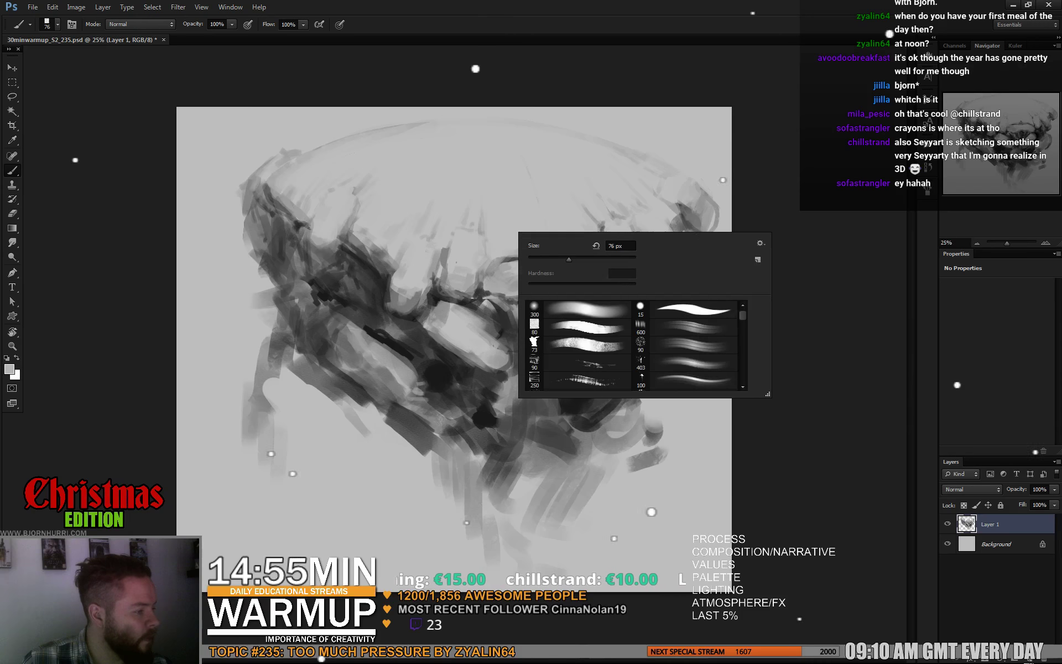
key("Return")
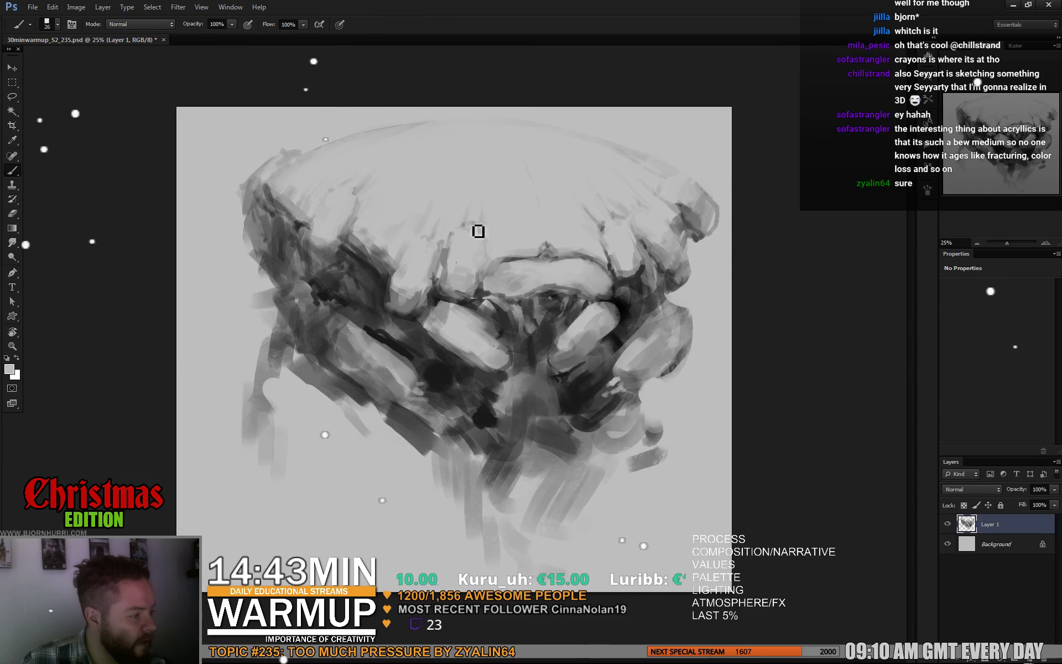
left_click(496, 256, "alt")
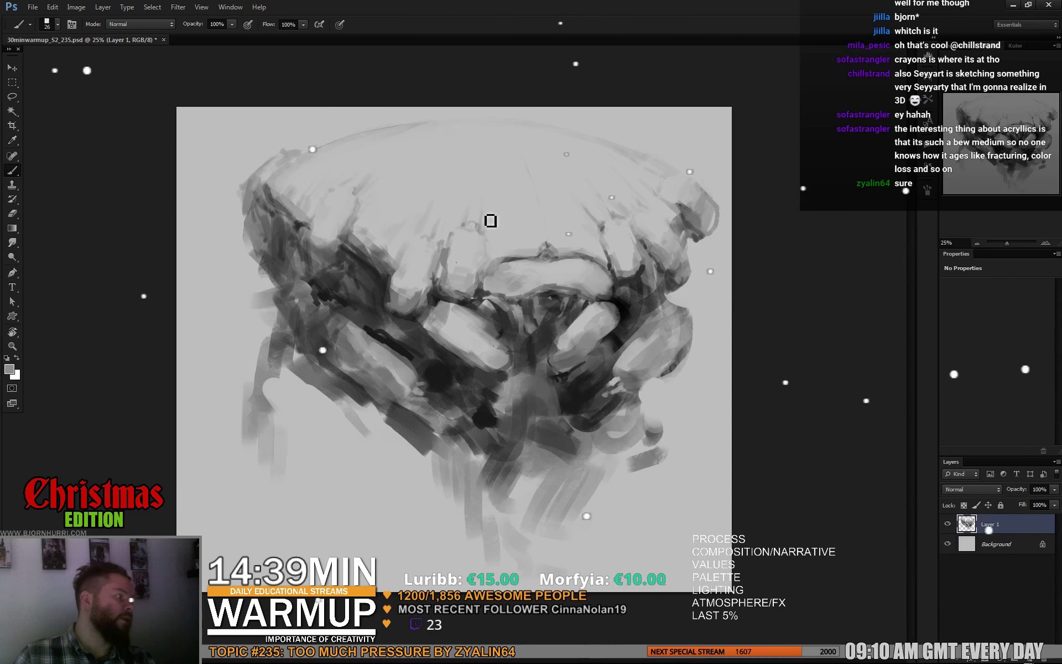
left_click(488, 222, "alt")
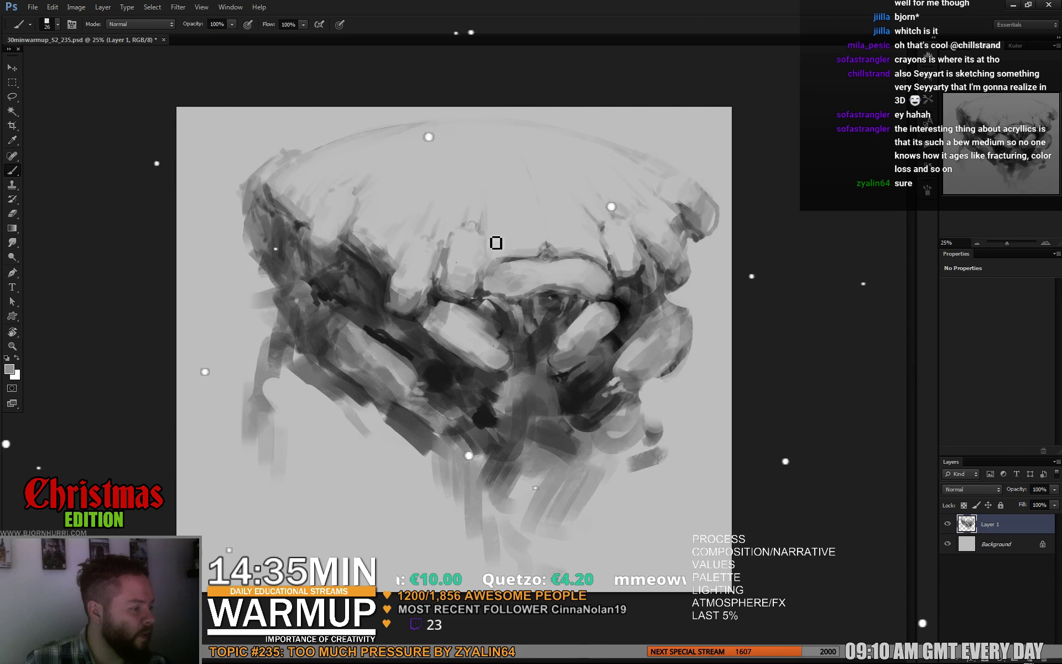
left_click(437, 232, "alt")
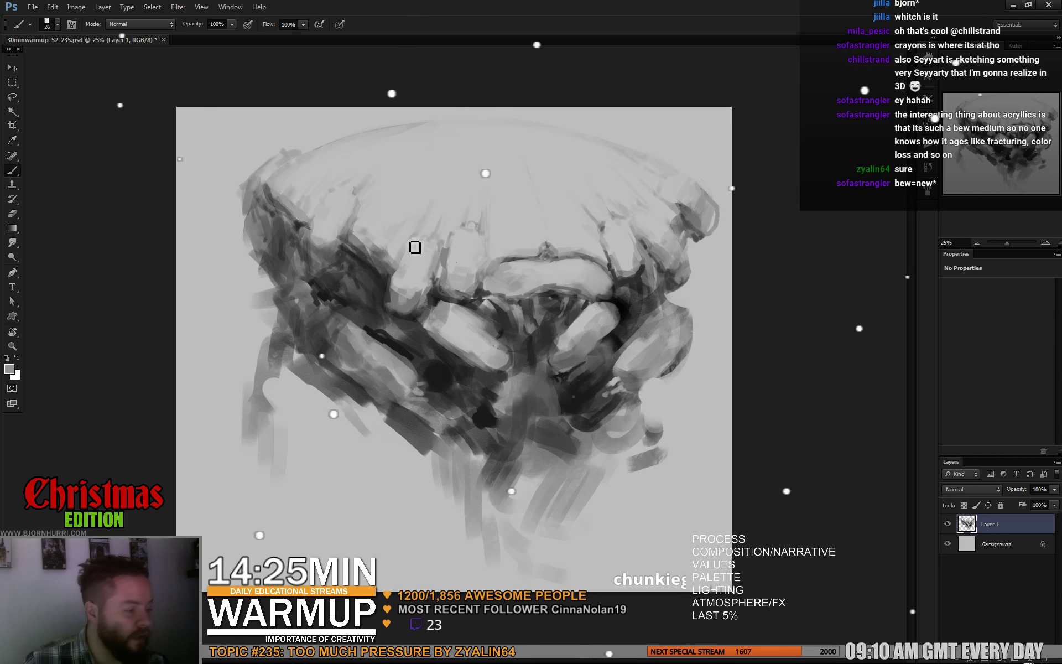
Step: Sharpen the edges of the neighbouring pale fold further left using sampled dark and light greys
left_click(389, 275, "alt")
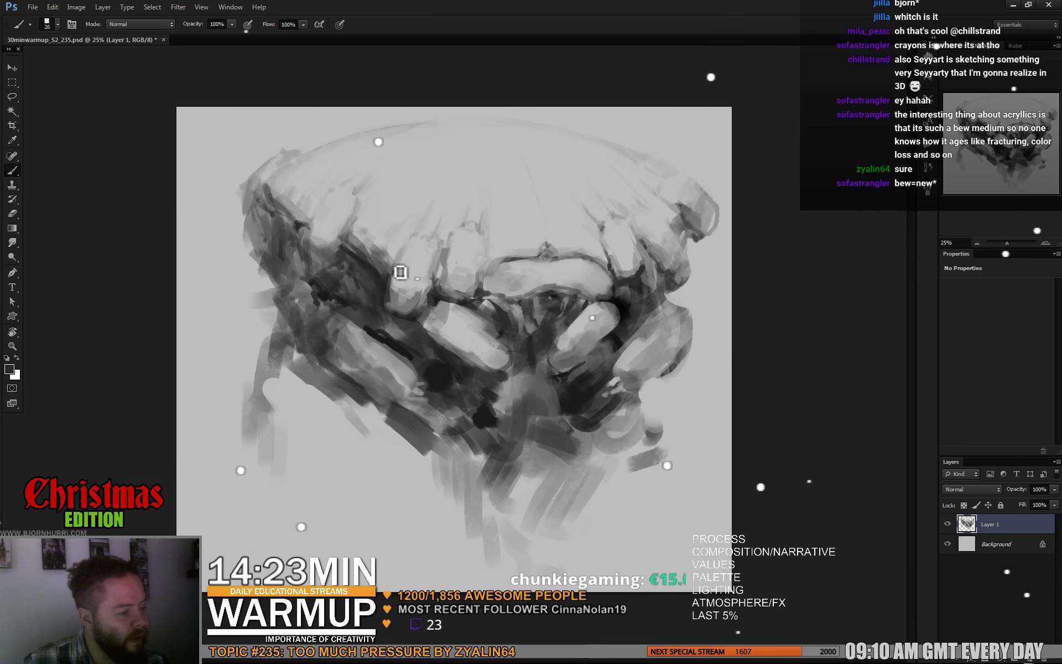
left_click(403, 260, "alt")
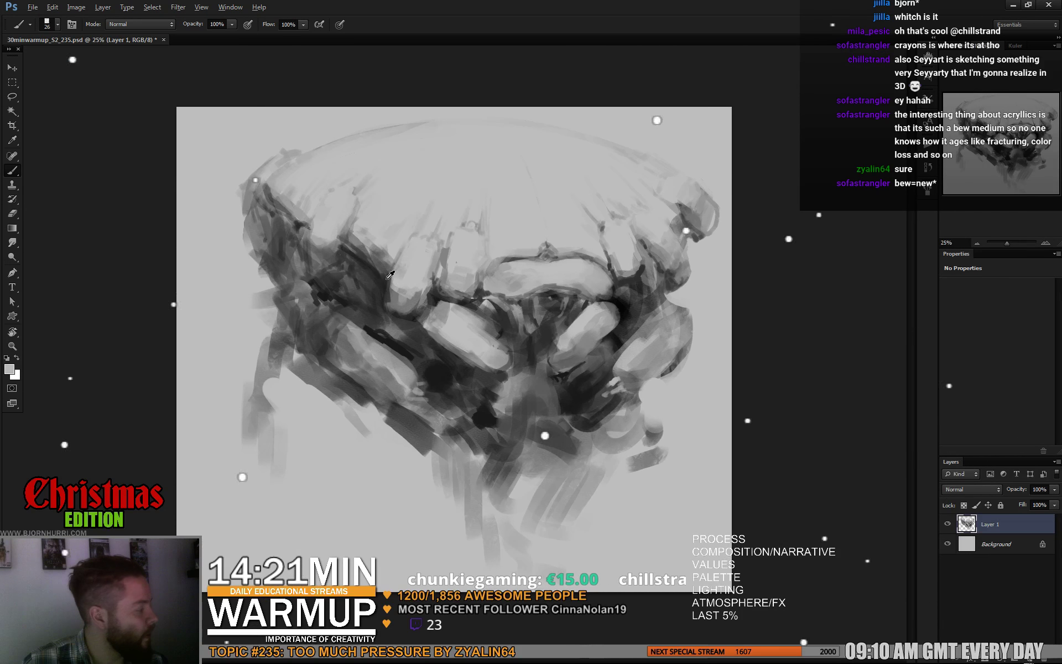
left_click(373, 269, "alt")
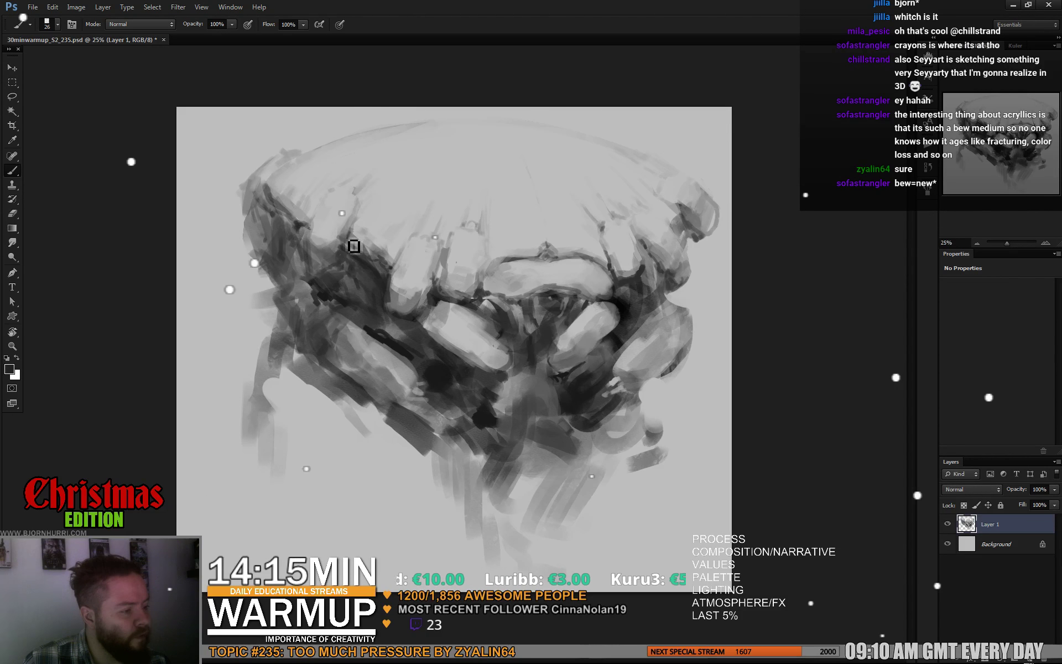
Step: Shape a pale upright fold on the left part of the dome's rim with sampled greys
left_click(340, 243, "alt")
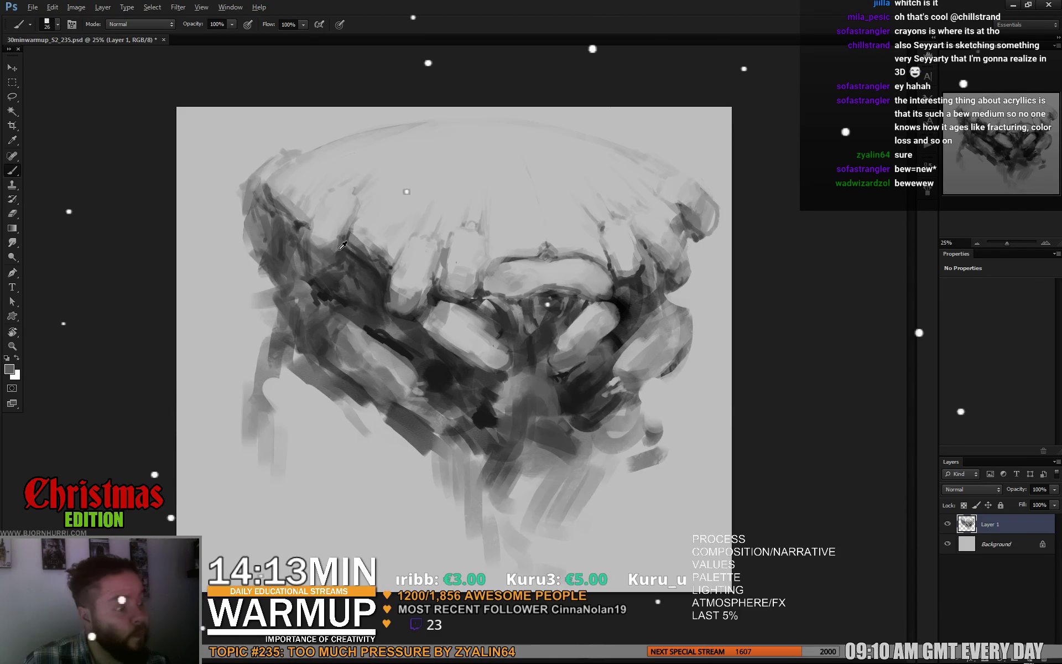
left_click(339, 246, "alt")
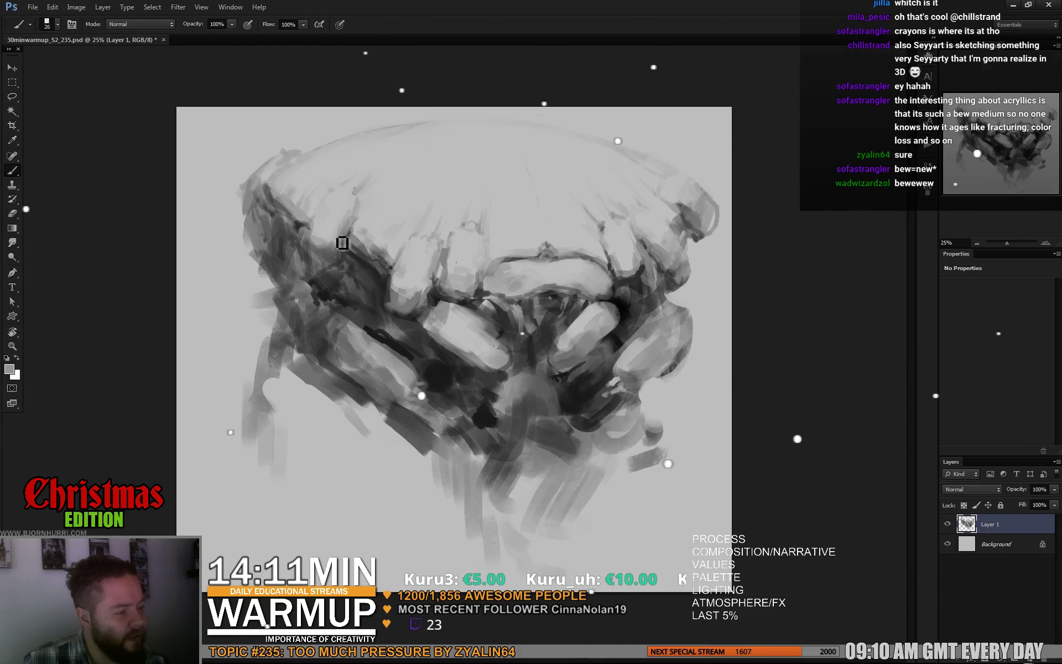
left_click(354, 217, "alt")
left_click(349, 233, "alt")
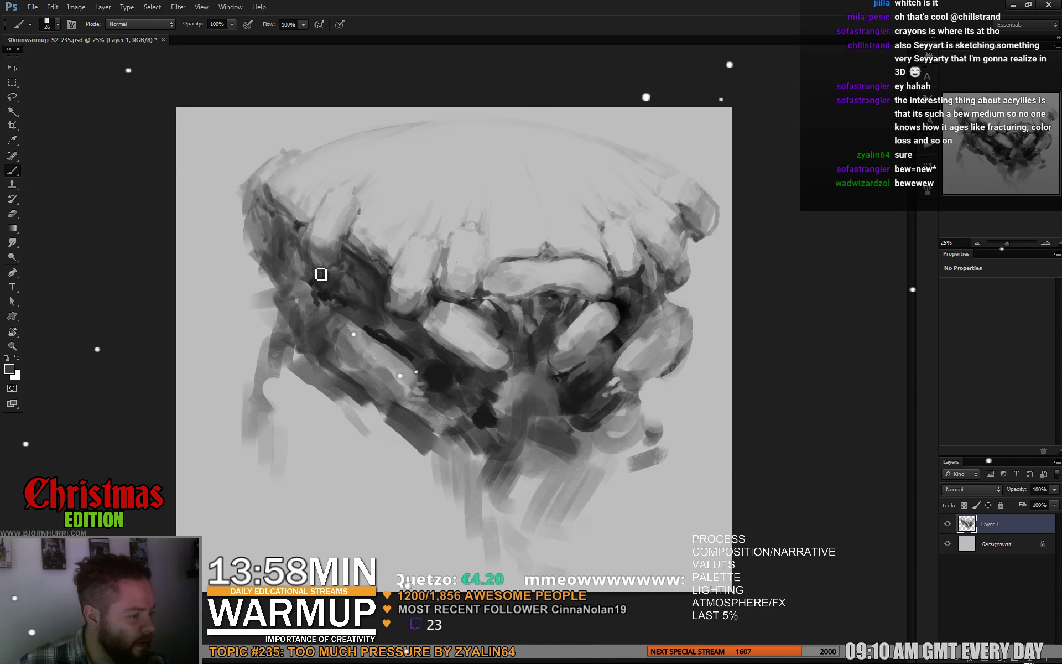
Step: Rework the shadows under the dome's left rim and paint fine dark upright ridges beneath the central oval
left_click(307, 283, "alt")
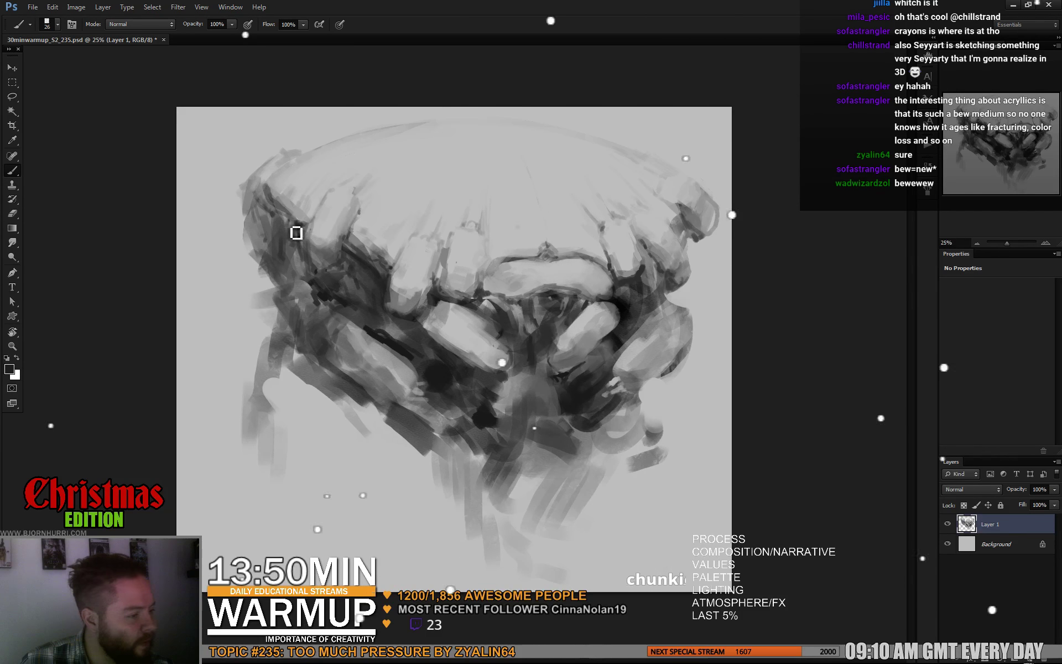
key("x")
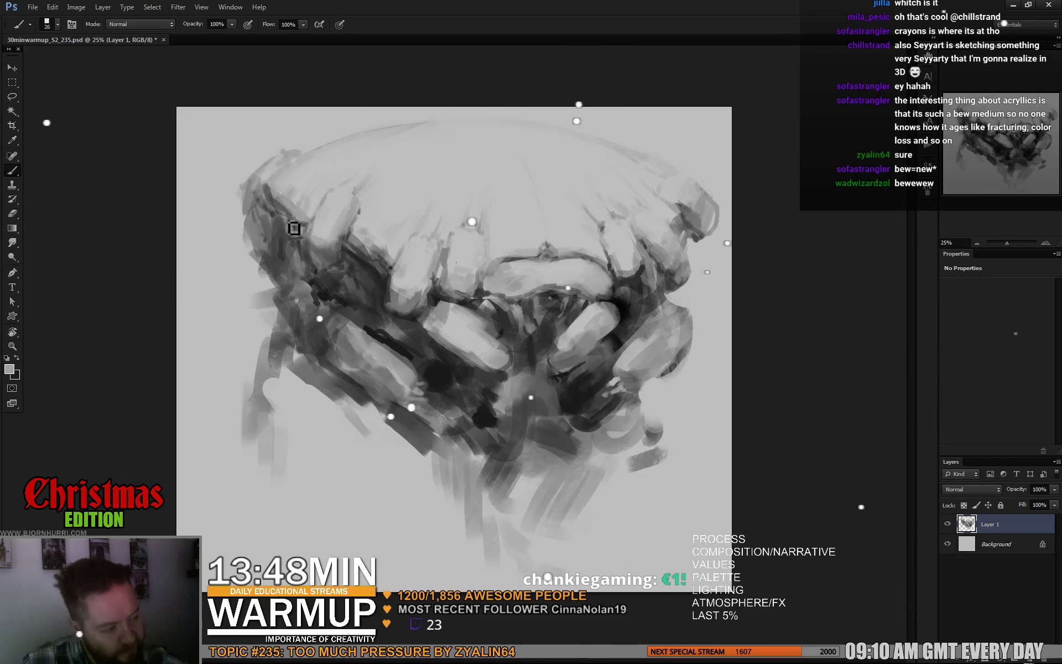
left_click(289, 223, "alt")
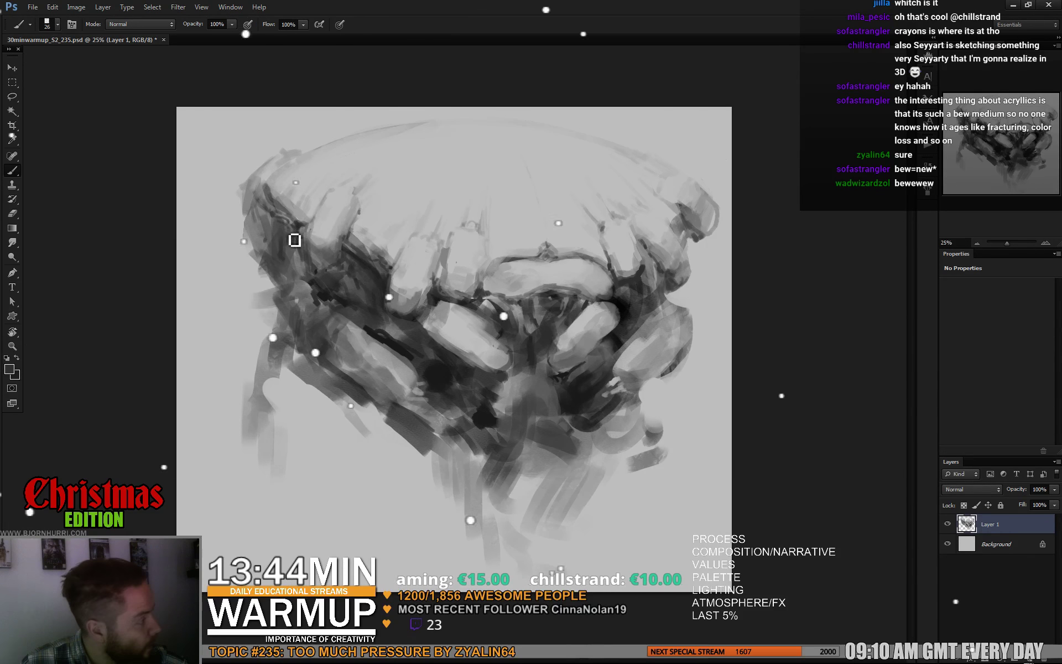
left_click(360, 251, "alt")
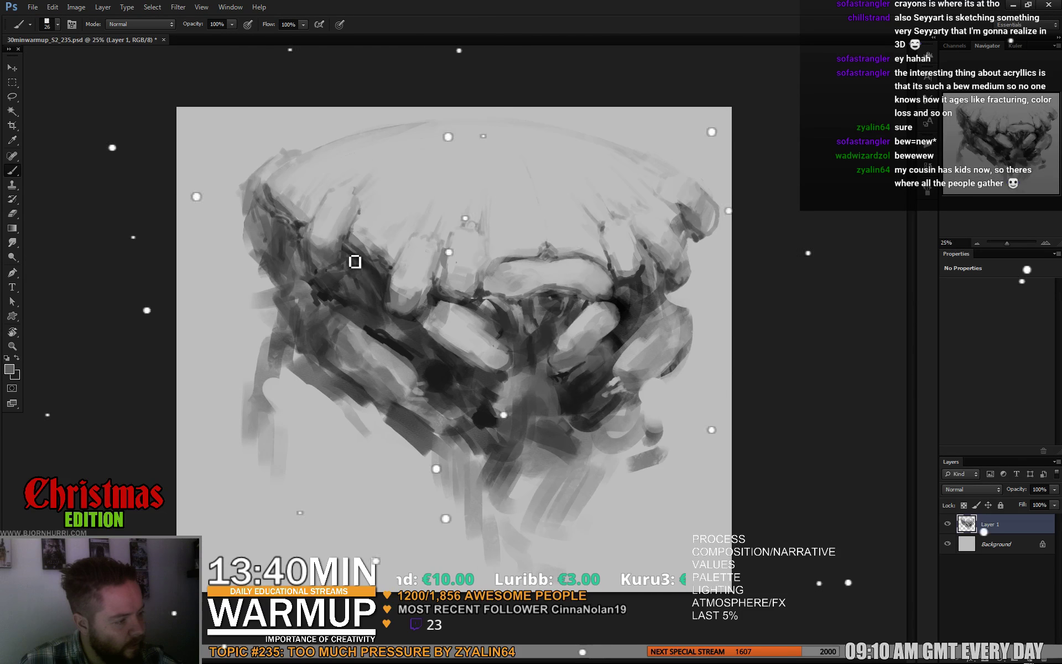
left_click(376, 266, "alt")
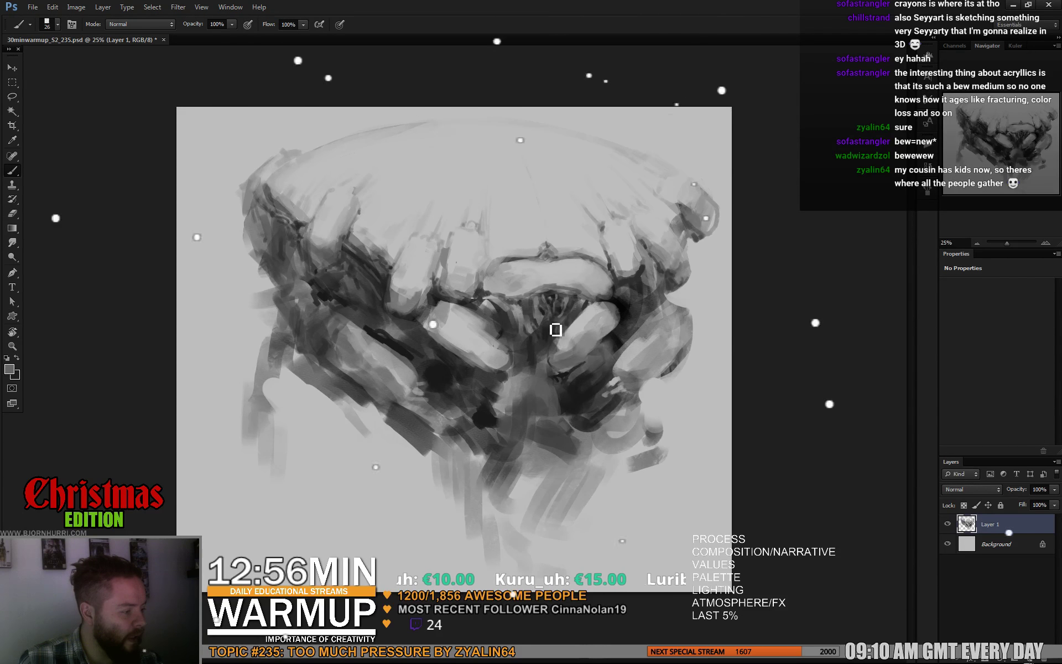
left_click(564, 305, "alt")
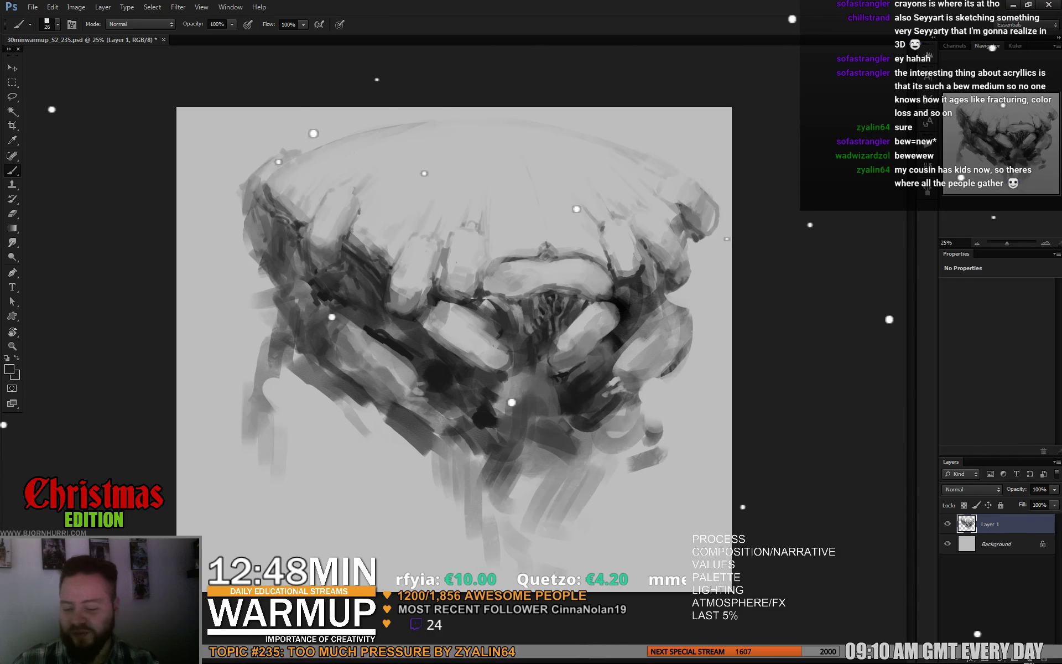
Step: Lasso the slanted pale oval right of centre, duplicate it onto a new layer, shift it right and transform it smaller
key("l")
mouse_move(622, 331)
left_mouse_down()
mouse_move(632, 323)
mouse_move(611, 302)
mouse_move(578, 313)
mouse_move(542, 359)
left_mouse_up()
key("ctrl+j")
key("v")
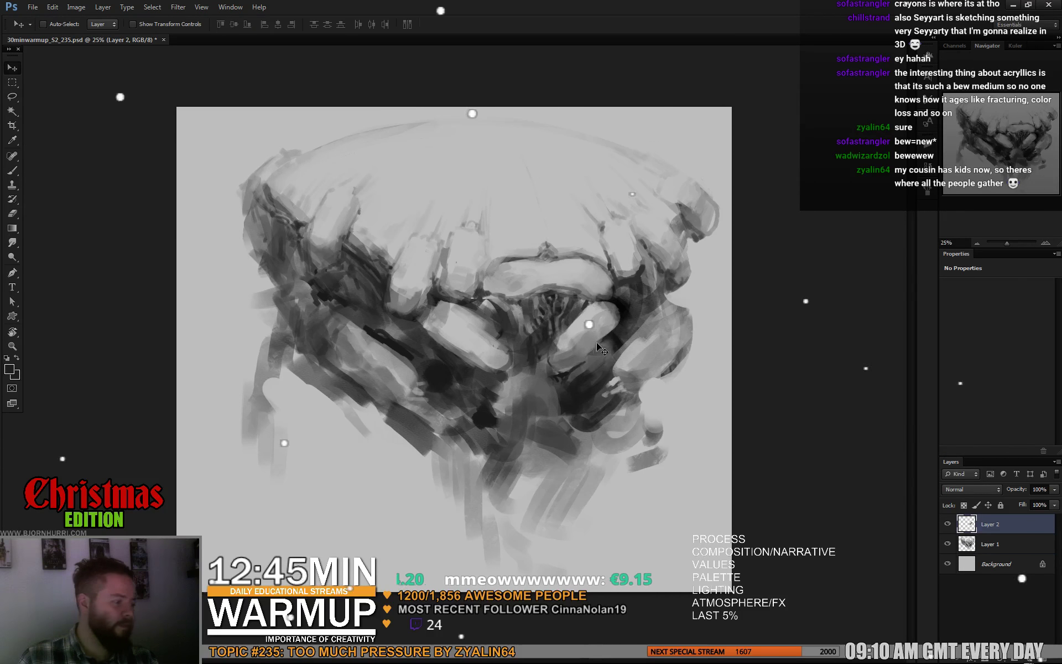
key("ctrl+t")
left_click_drag(585, 381, 604, 379)
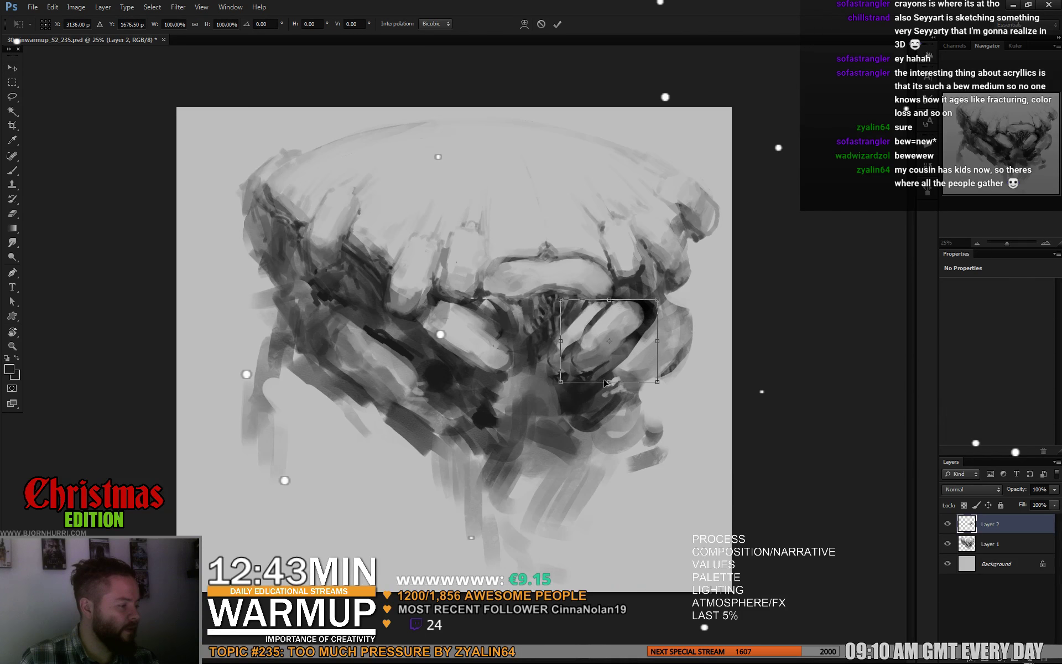
mouse_move(658, 300)
left_mouse_down("ctrl")
mouse_move(639, 303)
mouse_move(617, 365)
mouse_move(624, 351)
left_mouse_up("ctrl")
key("Return")
key("e")
key("ctrl+alt+z")
key("ctrl+alt+z")
key("b")
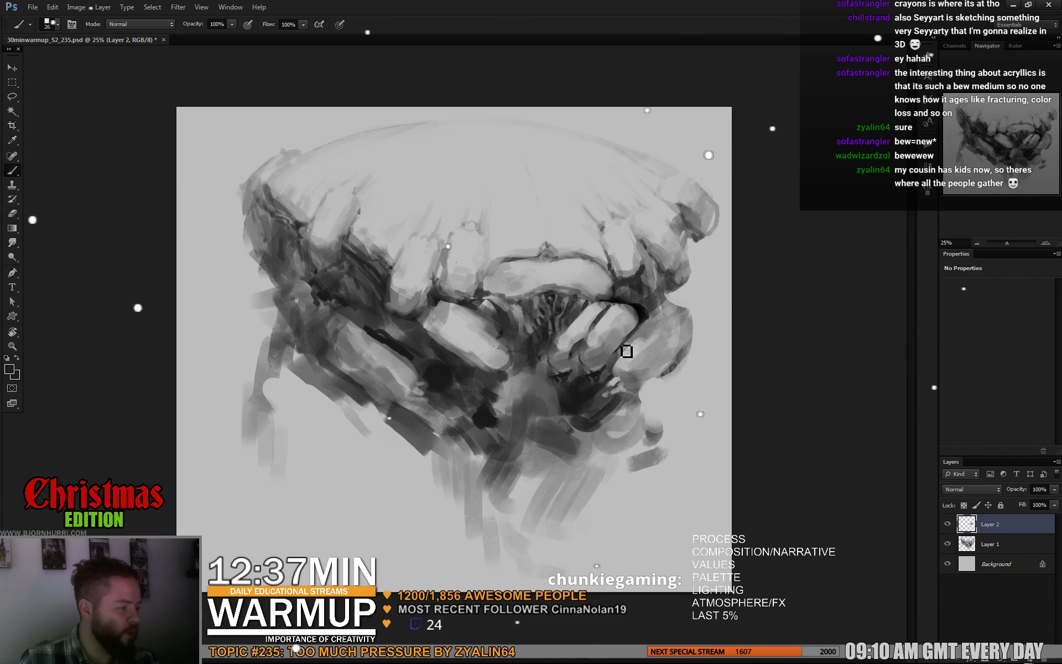
Step: Paint out the original slanted oval beside its copy with dark grey using a 70 px brush, extending the ridged texture
right_click(606, 354)
left_click(708, 367)
left_click(545, 341, "alt")
left_click(545, 336, "alt")
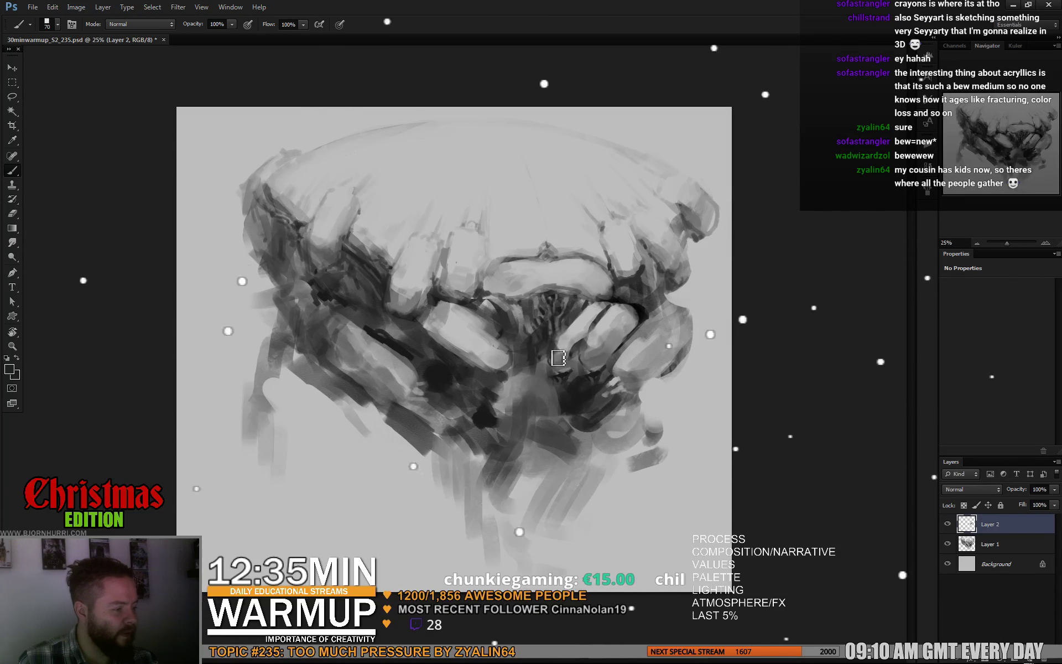
mouse_move(560, 358)
left_mouse_down()
mouse_move(574, 329)
mouse_move(594, 332)
mouse_move(608, 314)
left_mouse_up()
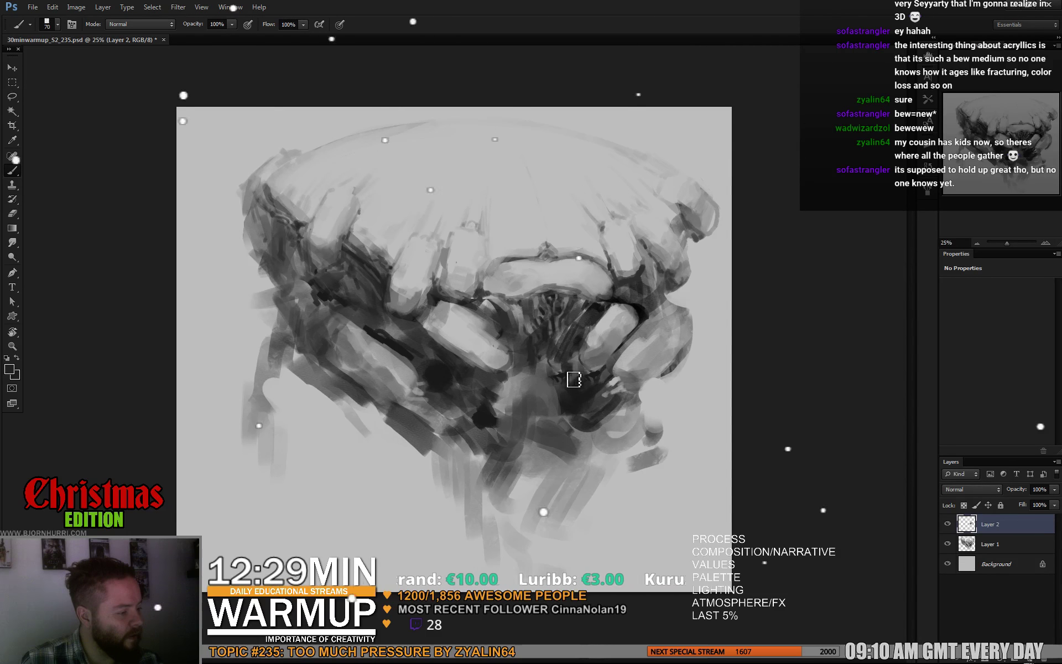
left_click(560, 374, "alt")
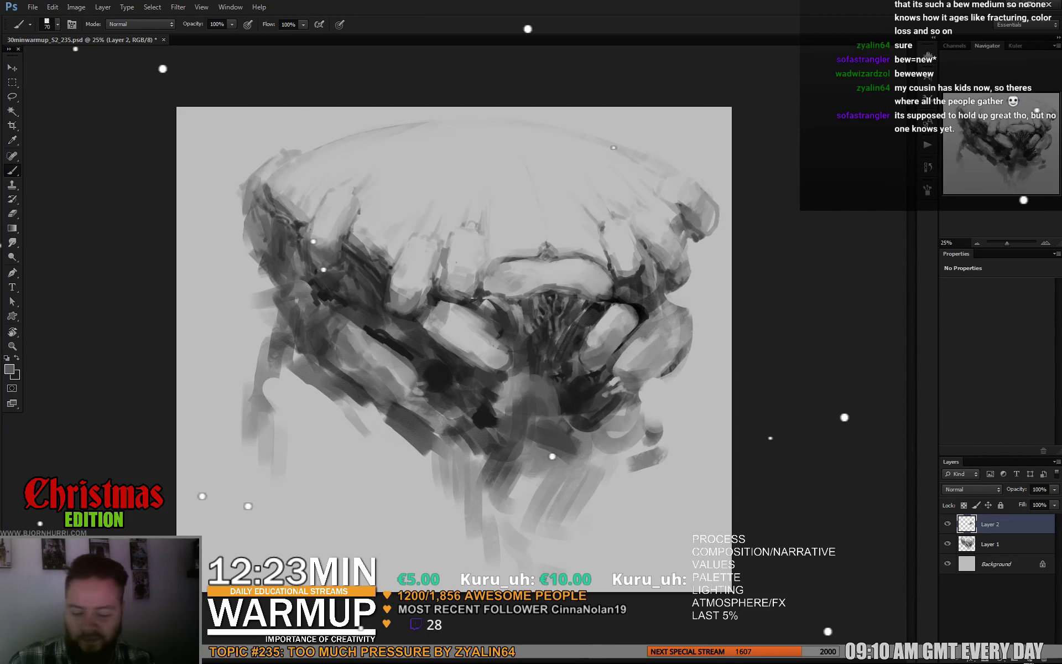
Step: Lasso the grey lump at the bottom centre, paste a merged copy on a new layer, and transform it slightly further right
key("l")
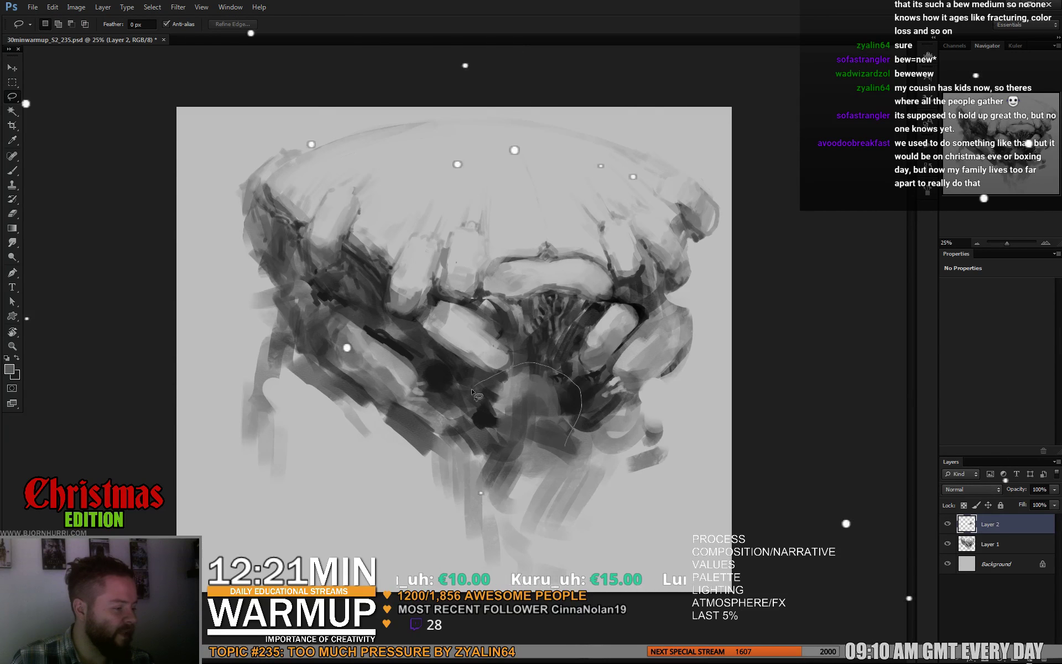
left_click_drag(471, 390, 559, 444)
key("ctrl+shift+c")
key("ctrl+v")
key("ctrl+t")
left_click_drag(525, 363, 555, 369)
left_click_drag(522, 446, 532, 448)
key("Return")
Step: Darken the shadows around the slanted pale ovals left of centre with a 32 px brush
key("b")
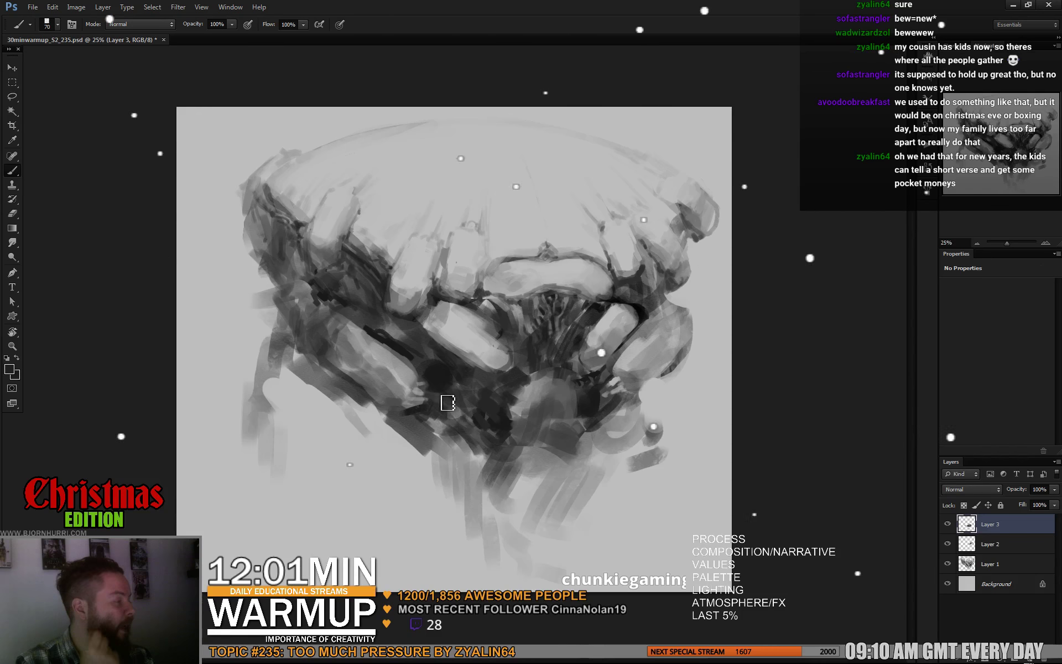
right_click(466, 374)
left_click_drag(513, 398, 500, 398)
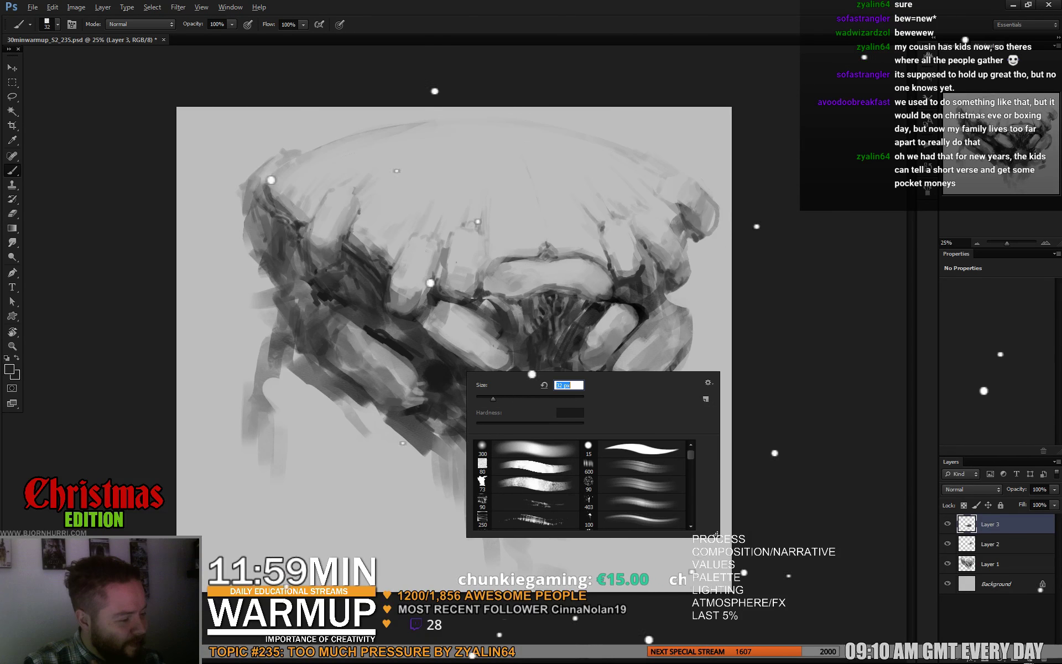
key("Return")
left_click(456, 378, "alt")
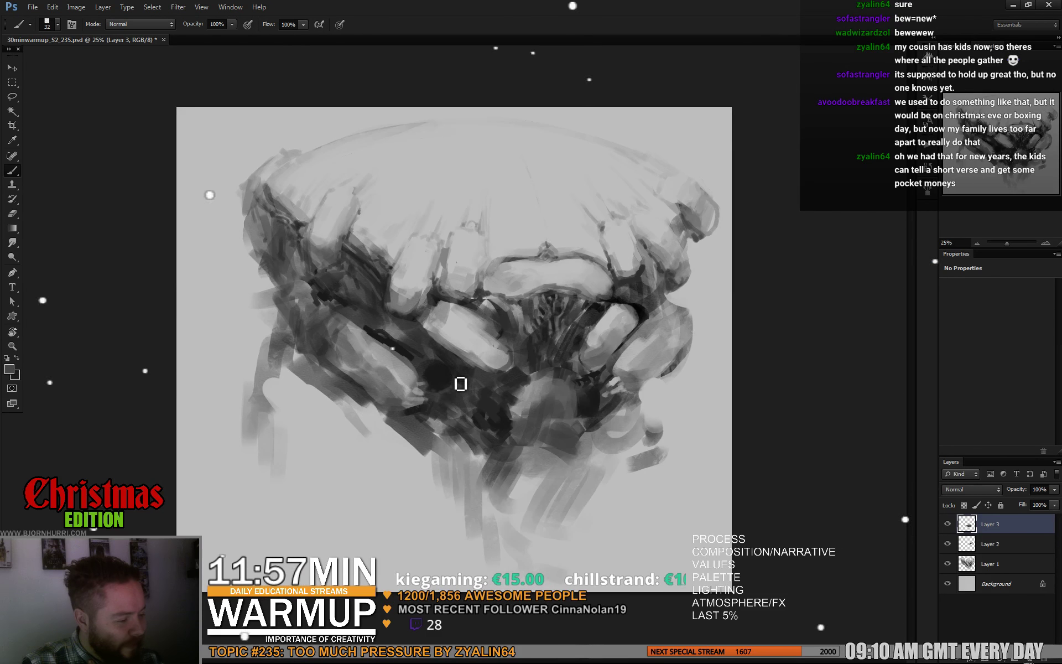
left_click(459, 376, "alt")
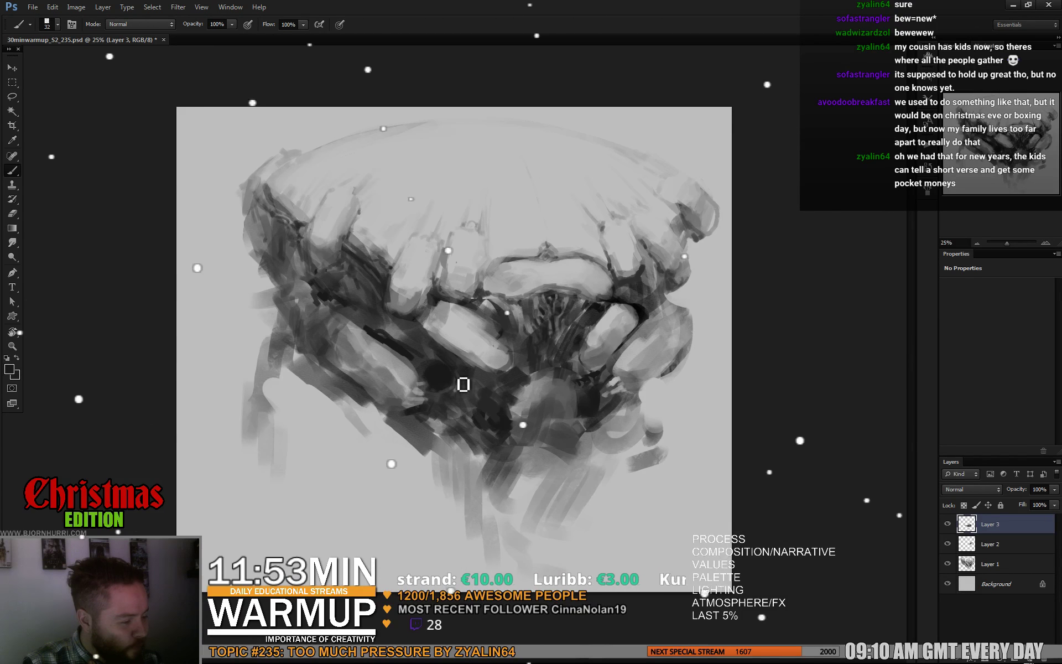
left_click(444, 374, "alt")
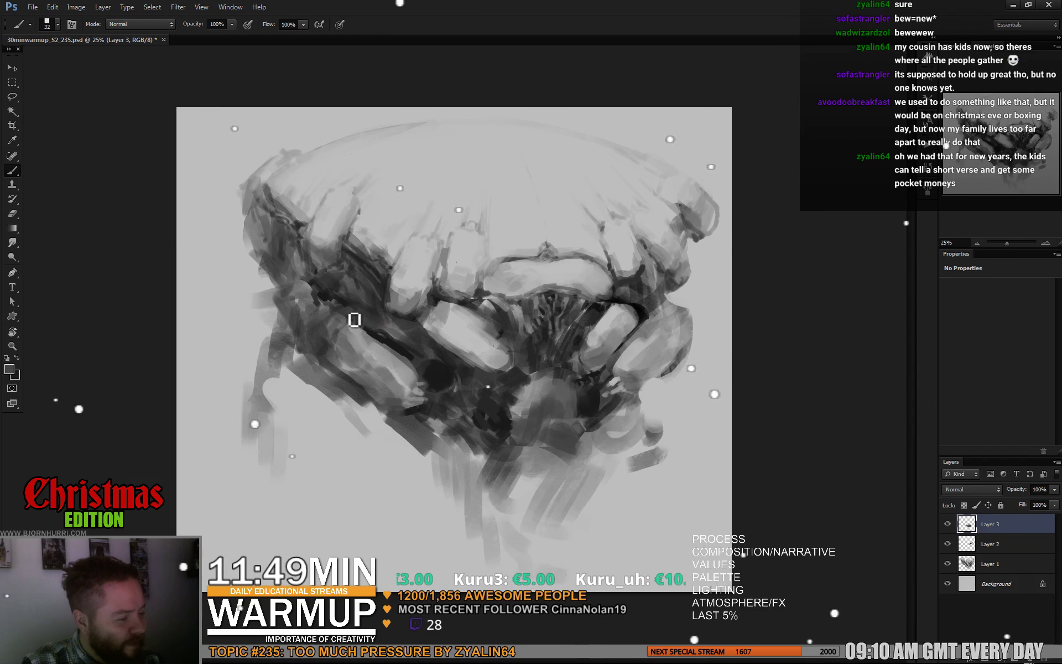
left_click(384, 332, "alt")
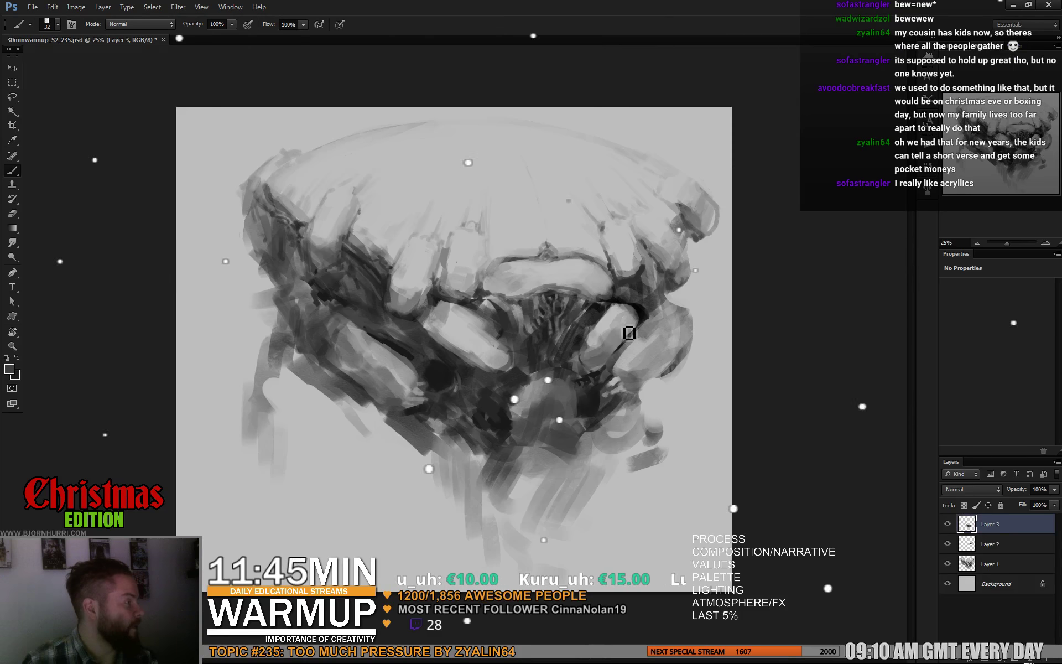
Step: Paint small curved folds on both sides of the dark ridges beneath the central oval
left_click(404, 288, "alt")
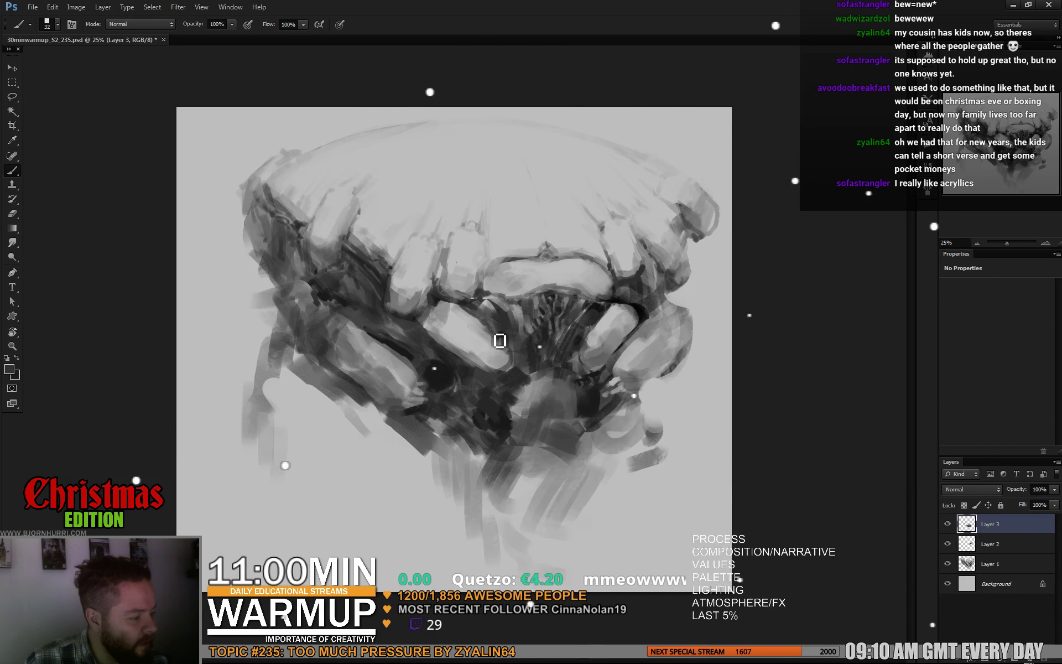
right_click(487, 307)
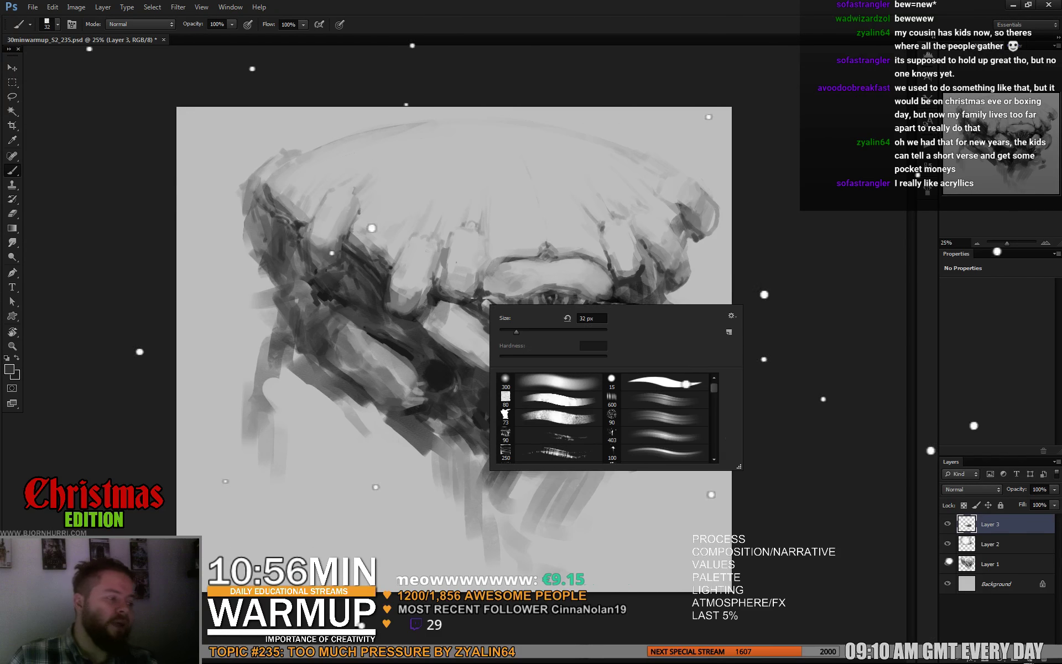
left_click(841, 280)
left_click(598, 312, "alt")
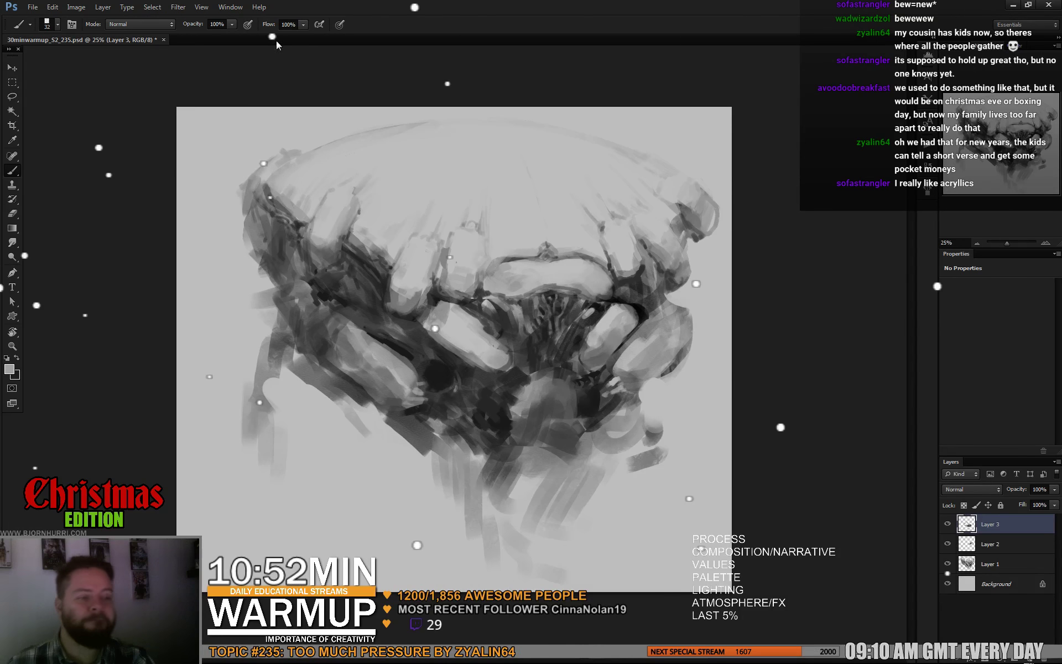
Step: Flip the canvas horizontally and paste a merged copy of the whole painting onto a new layer
left_click(76, 7)
mouse_move(99, 108)
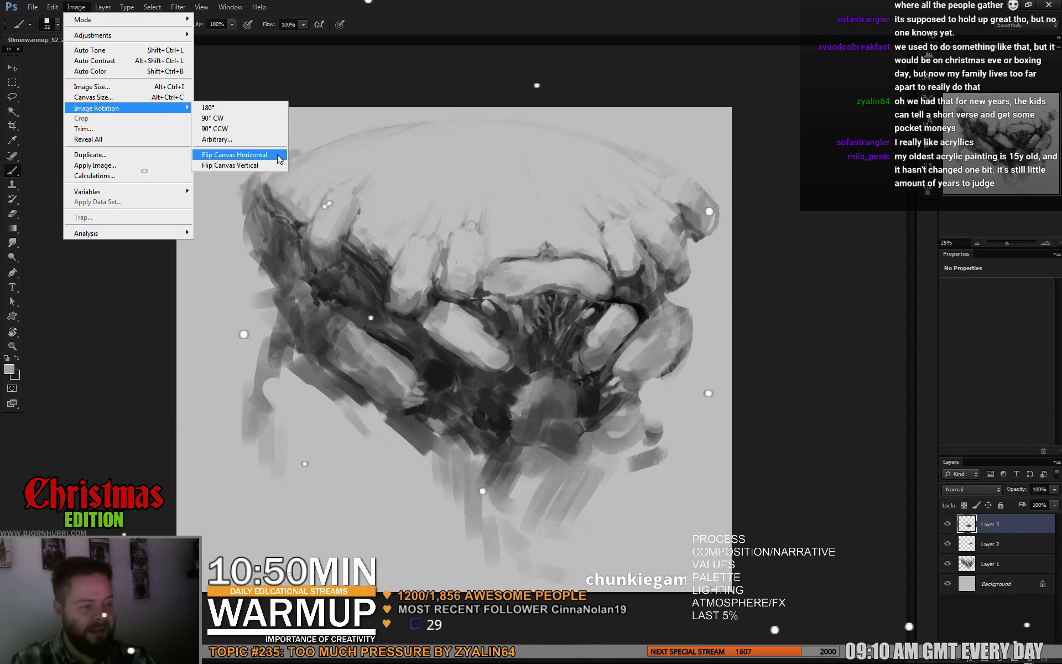
left_click(233, 157)
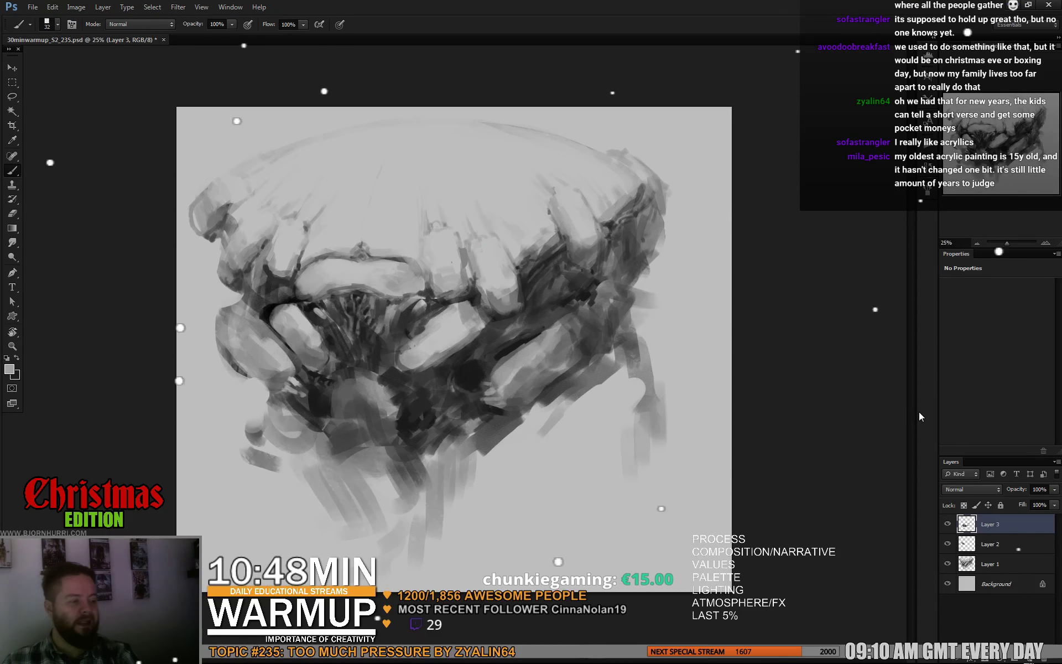
key("ctrl+a")
key("ctrl+shift+c")
key("ctrl+v")
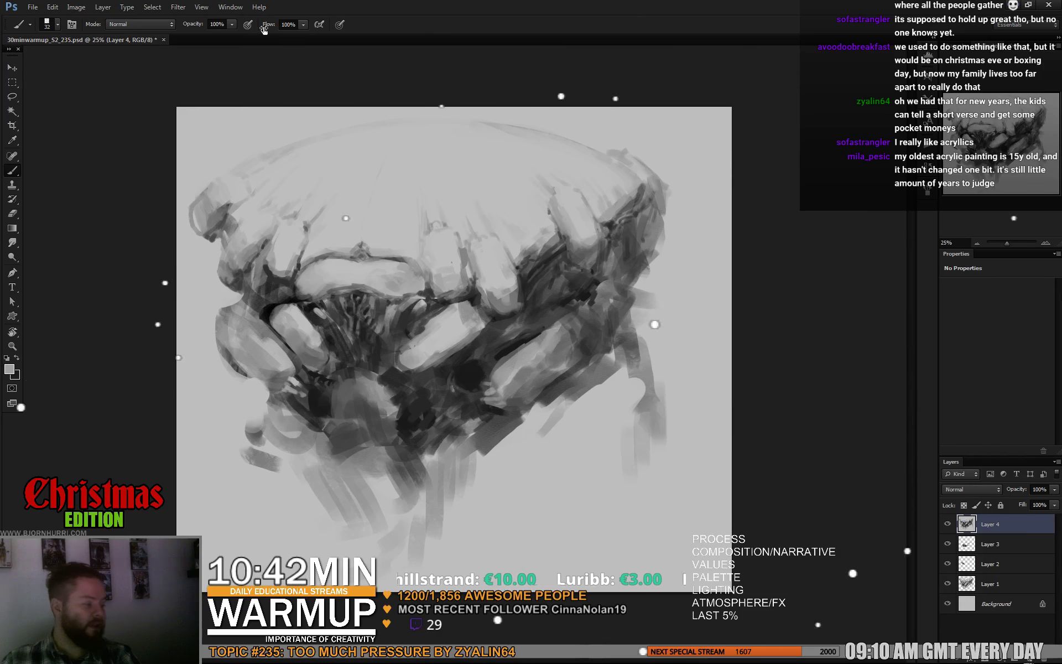
Step: Warp the merged copy with Liquify using a 1501 px brush, reshaping the dome's sides, slanted ovals and lower jaw
left_click(178, 6)
left_click(222, 78)
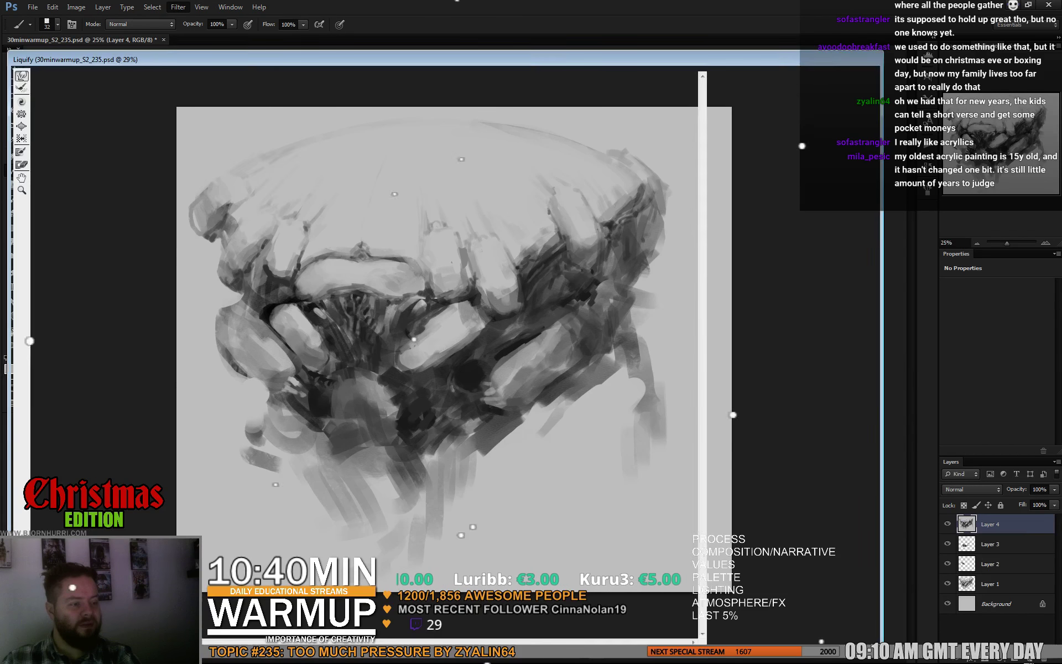
mouse_move(33, 72)
left_mouse_down()
mouse_move(95, 241)
mouse_move(55, 212)
mouse_move(63, 253)
mouse_move(76, 263)
mouse_move(63, 195)
mouse_move(92, 201)
mouse_move(100, 259)
mouse_move(83, 242)
mouse_move(104, 250)
mouse_move(106, 239)
mouse_move(54, 193)
mouse_move(64, 237)
mouse_move(103, 250)
mouse_move(88, 242)
mouse_move(104, 231)
mouse_move(76, 200)
mouse_move(127, 270)
mouse_move(105, 256)
mouse_move(134, 366)
mouse_move(127, 339)
mouse_move(163, 397)
mouse_move(119, 366)
mouse_move(129, 385)
mouse_move(135, 337)
mouse_move(120, 340)
mouse_move(170, 356)
left_mouse_up()
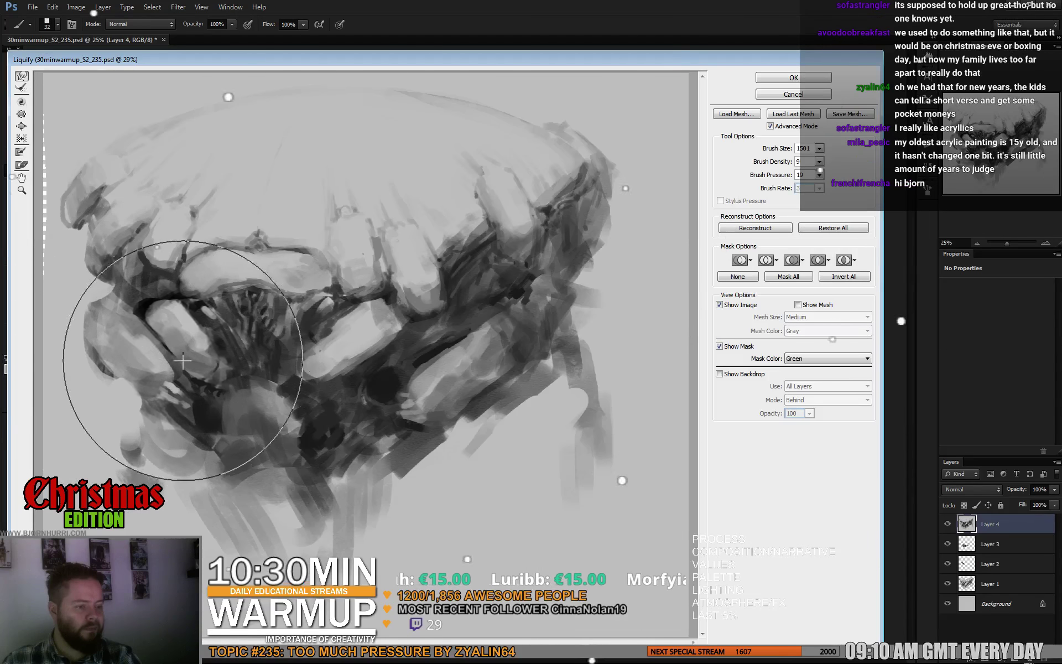
mouse_move(389, 381)
left_mouse_down()
mouse_move(391, 354)
mouse_move(365, 347)
mouse_move(439, 420)
mouse_move(410, 399)
mouse_move(354, 390)
mouse_move(469, 388)
mouse_move(487, 408)
mouse_move(493, 387)
mouse_move(370, 348)
mouse_move(374, 366)
mouse_move(385, 370)
mouse_move(381, 331)
mouse_move(392, 338)
mouse_move(432, 229)
mouse_move(393, 206)
mouse_move(411, 204)
mouse_move(364, 207)
mouse_move(390, 227)
mouse_move(457, 173)
mouse_move(555, 127)
mouse_move(618, 118)
left_mouse_up()
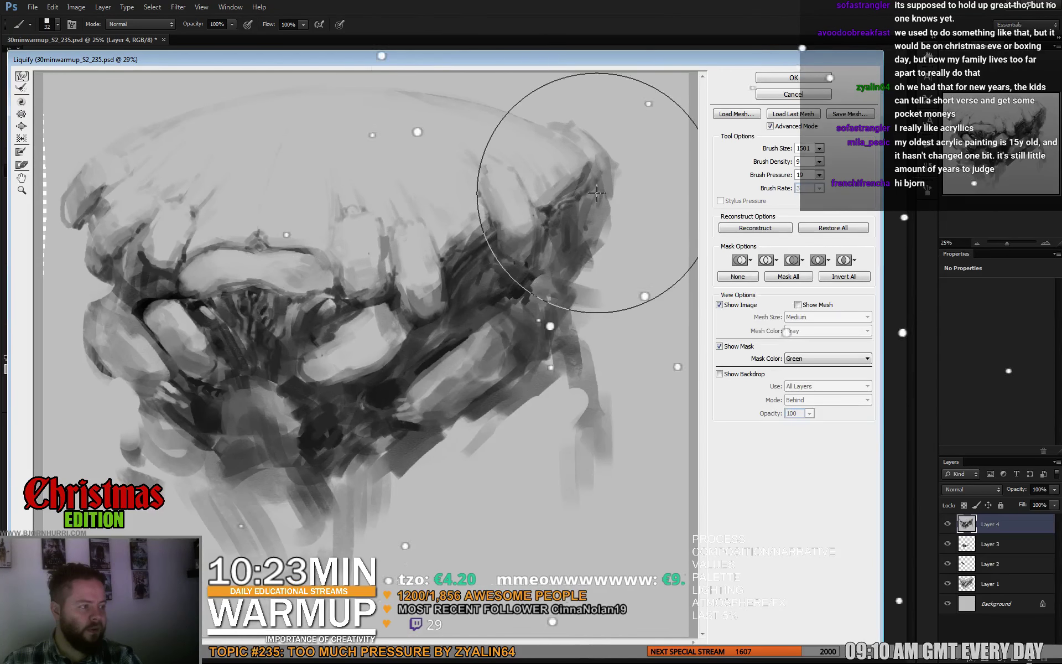
left_click_drag(597, 190, 620, 190)
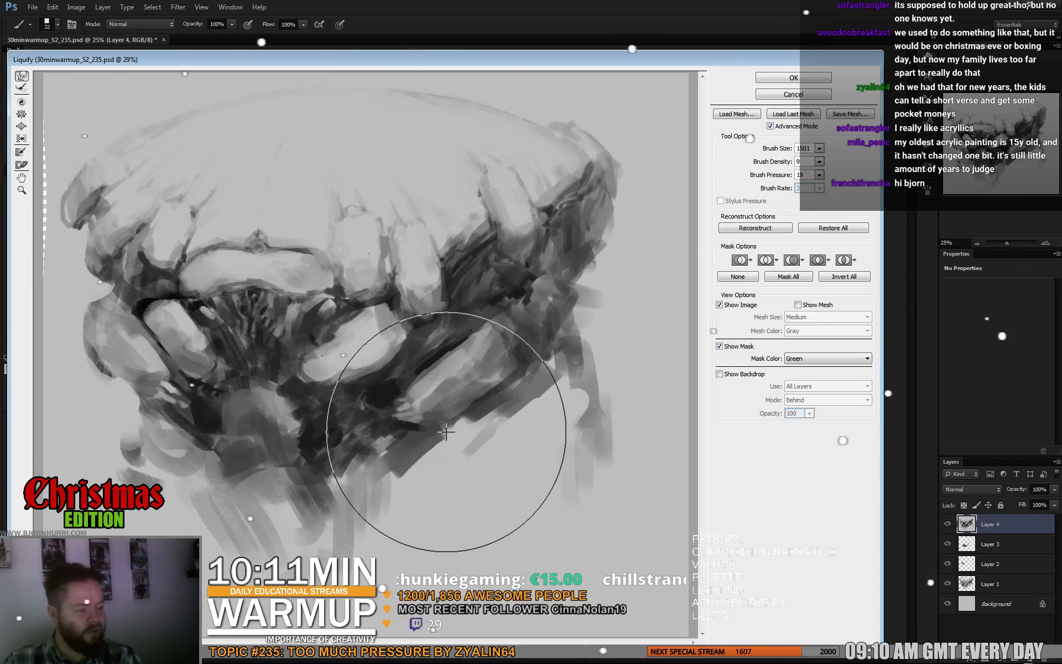
left_click_drag(312, 479, 278, 499)
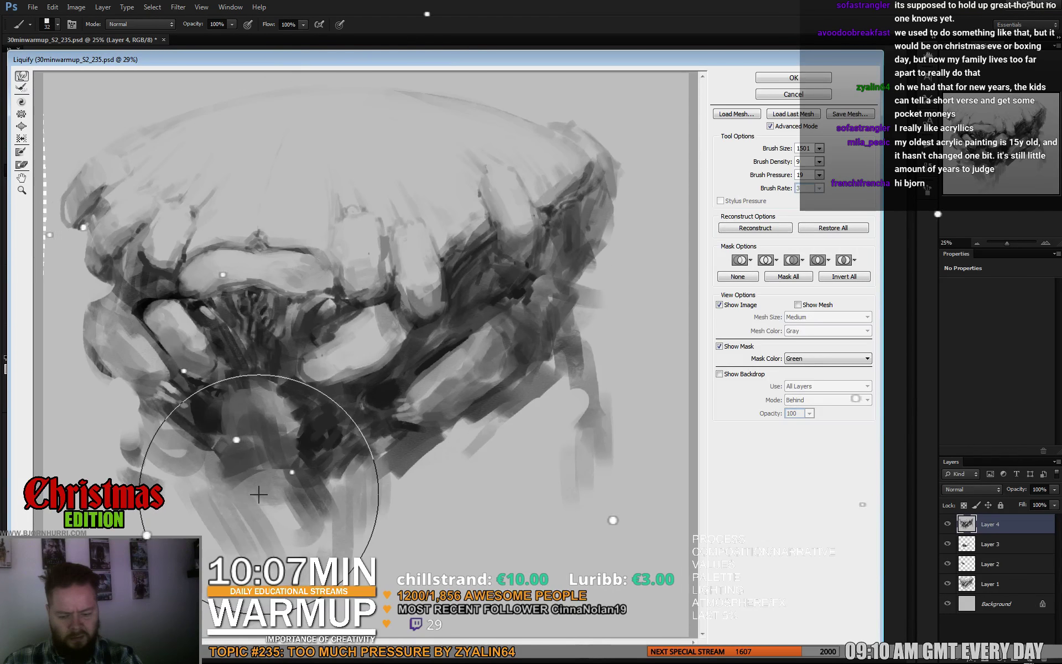
mouse_move(265, 498)
left_mouse_down()
mouse_move(251, 504)
mouse_move(183, 414)
mouse_move(243, 363)
left_mouse_up()
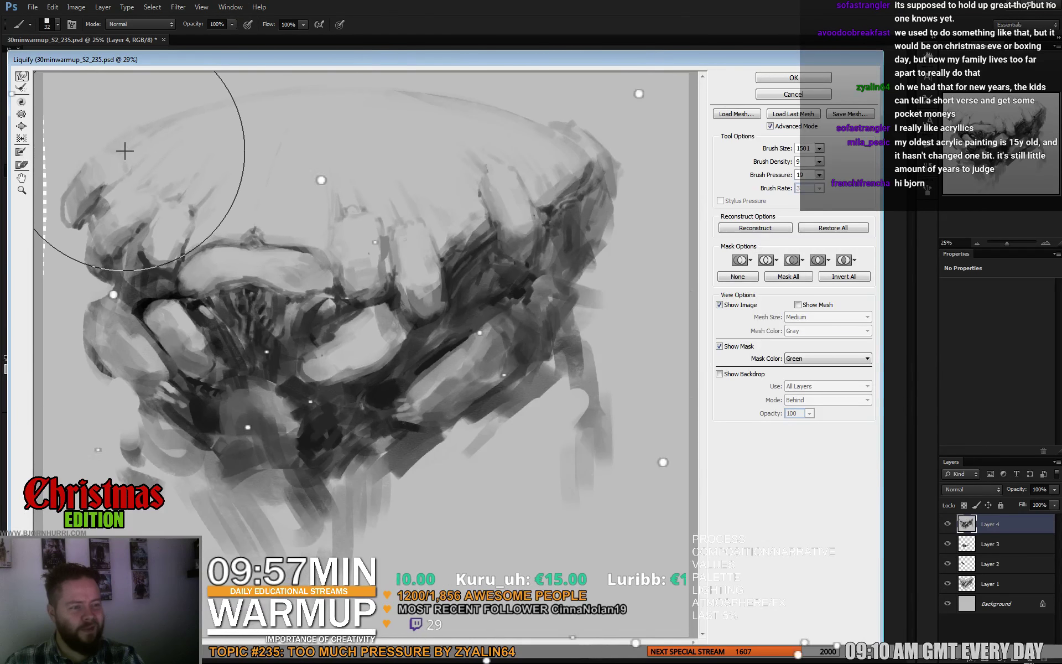
mouse_move(64, 182)
left_mouse_down()
mouse_move(64, 210)
mouse_move(50, 226)
mouse_move(60, 227)
mouse_move(62, 287)
left_mouse_up()
left_click(793, 77)
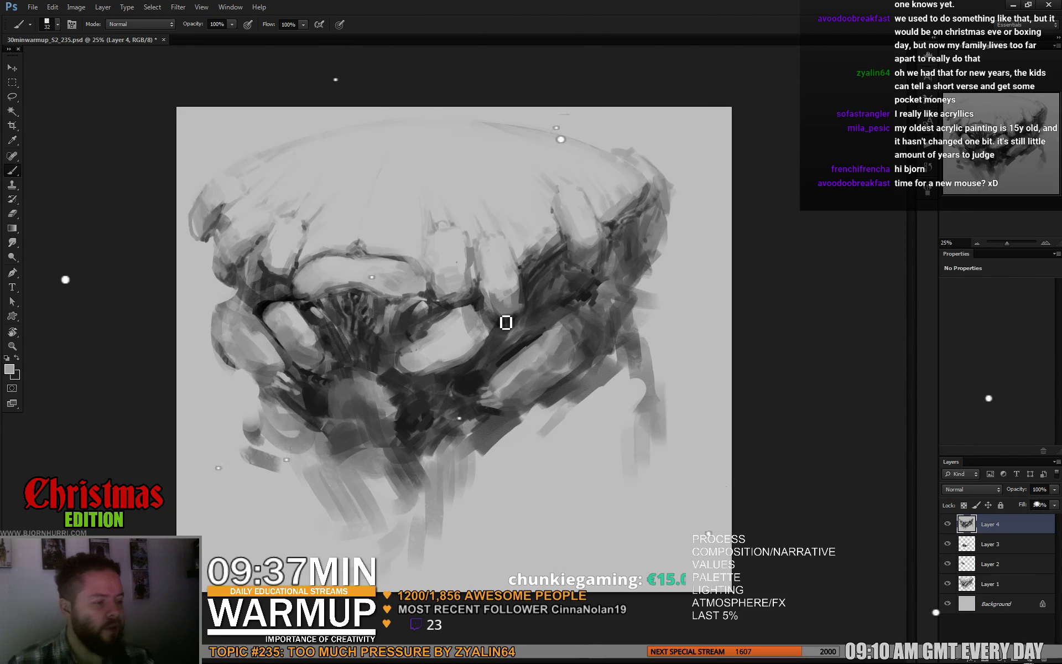
Step: Add a new layer and paint grey shading beneath the dome's left rim with a larger brush
right_click(274, 303)
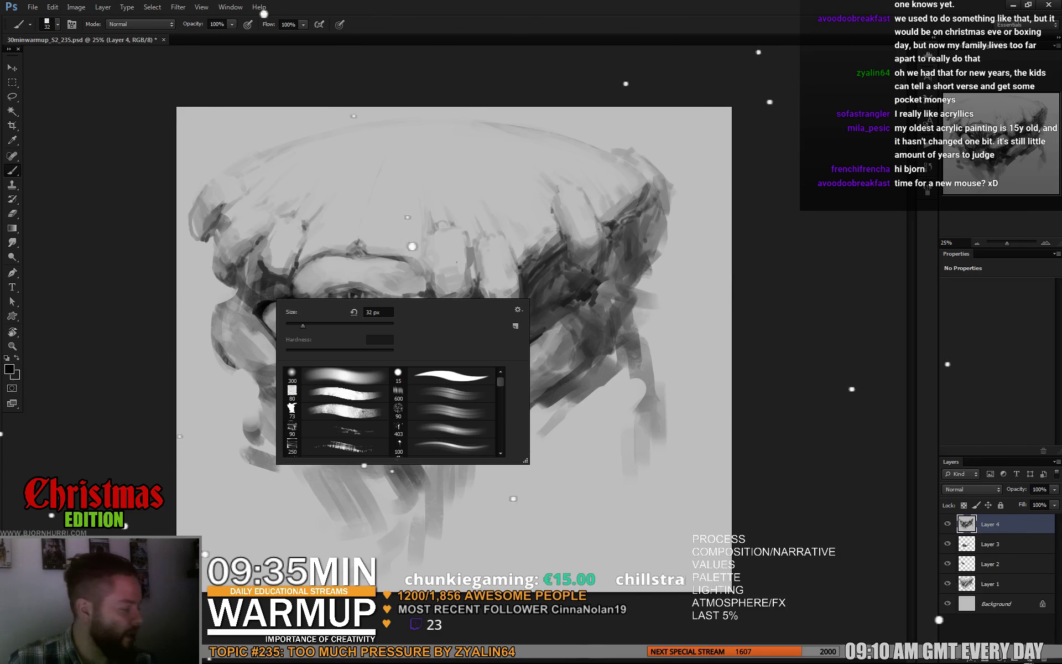
left_click_drag(302, 326, 334, 326)
left_click(767, 257)
key("ctrl+shift+alt+n")
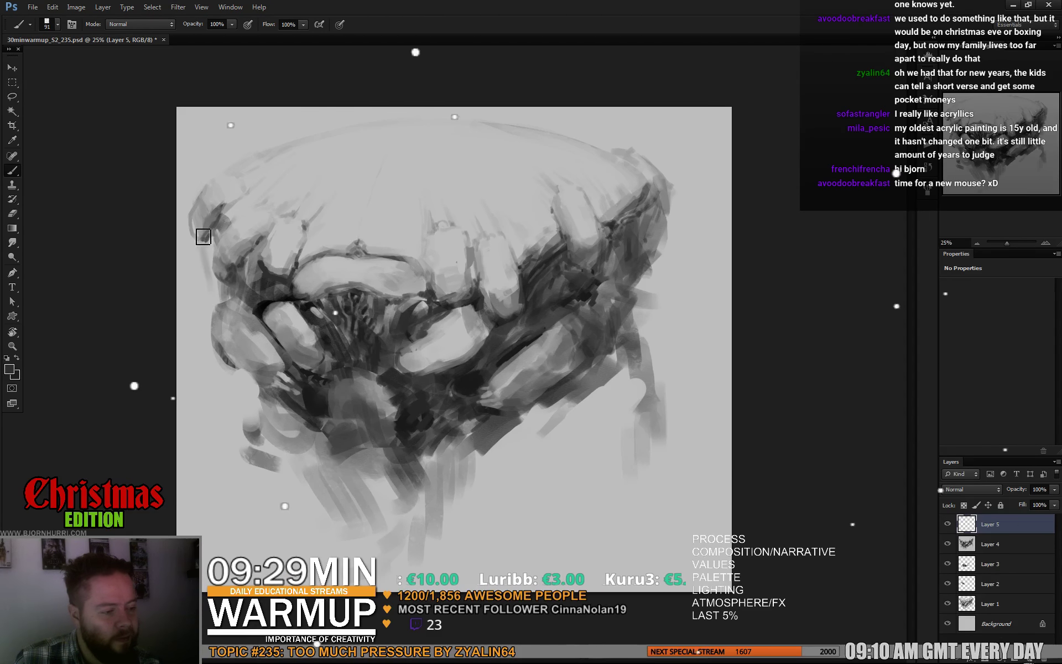
mouse_move(206, 250)
left_mouse_down()
mouse_move(228, 291)
mouse_move(217, 243)
left_mouse_up()
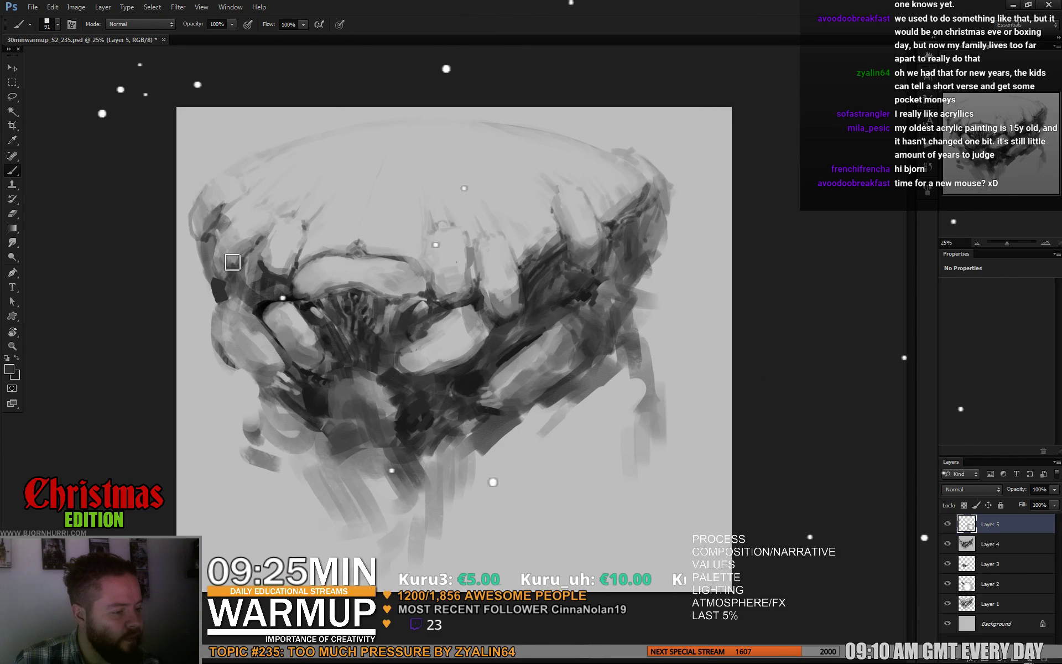
left_click(215, 277, "alt")
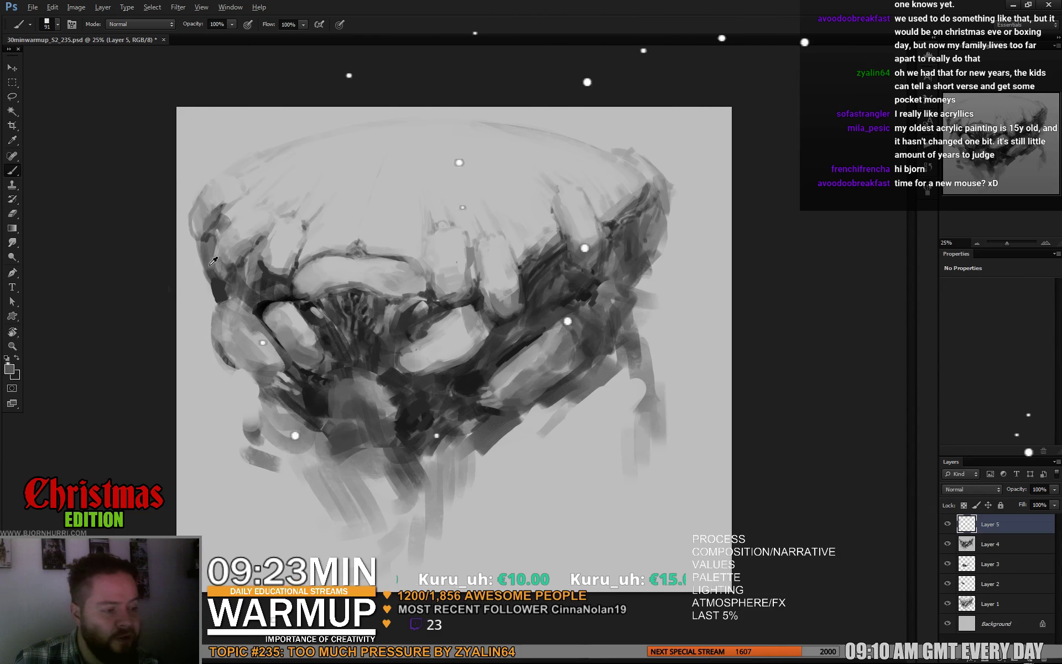
left_click(223, 293, "alt")
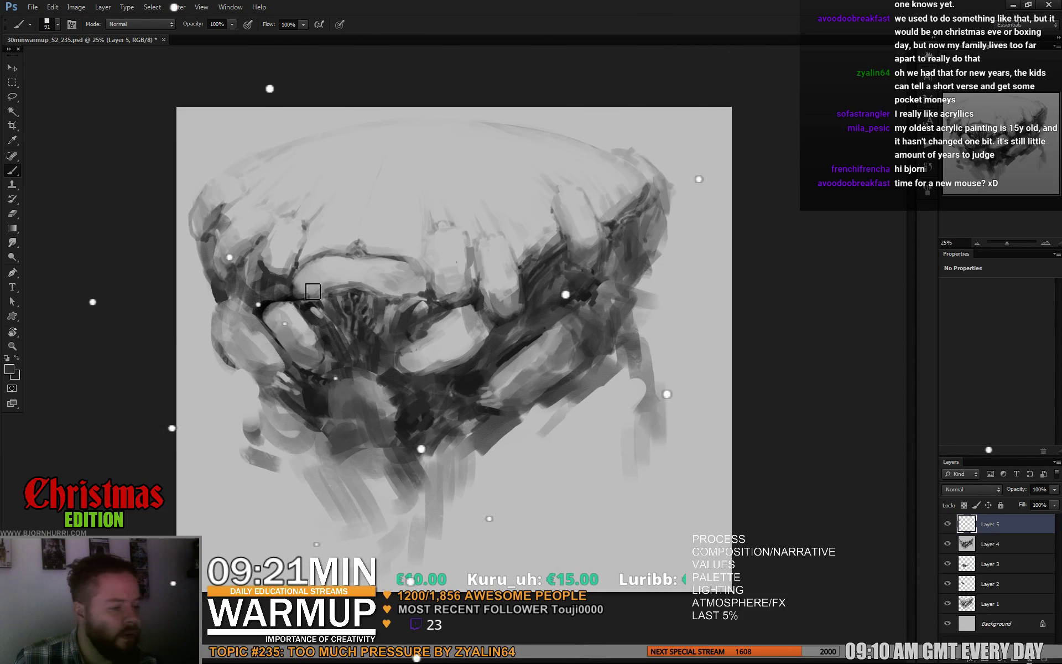
left_click(244, 298, "alt")
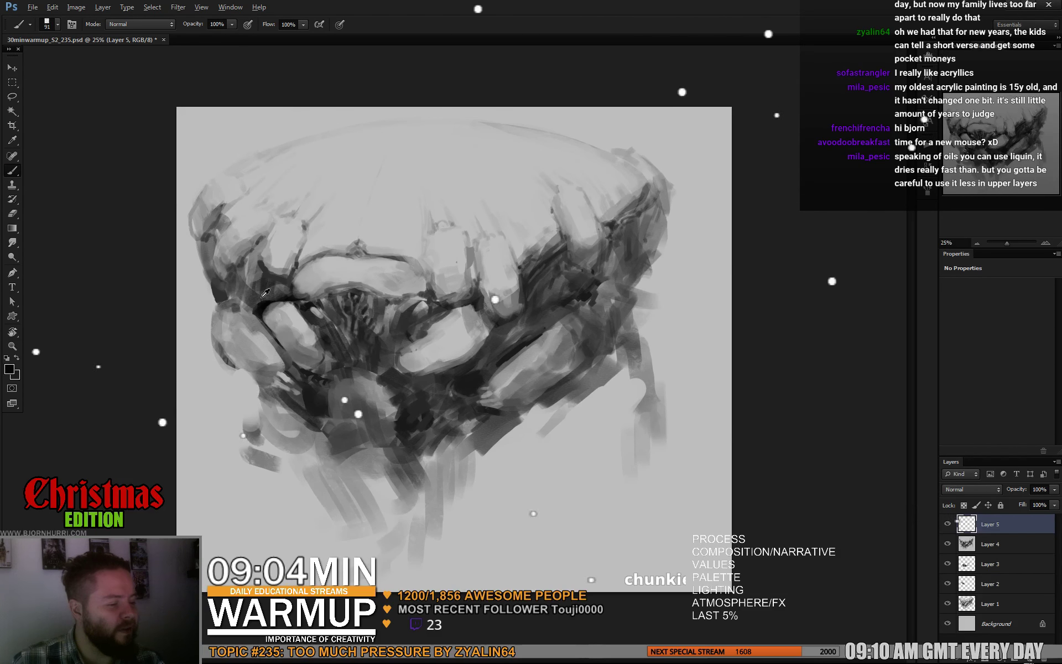
Step: Paint dark shadows around the small upright form left of the central oval with a 56 px brush
right_click(282, 287)
left_click_drag(354, 305, 338, 305)
key("Return")
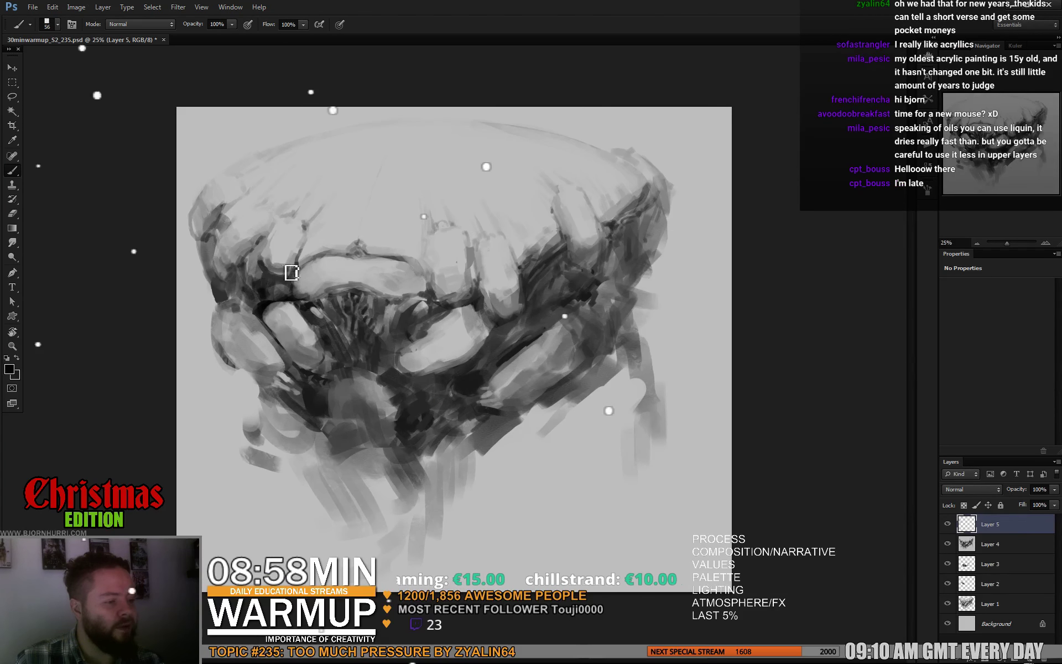
left_click(276, 267, "alt")
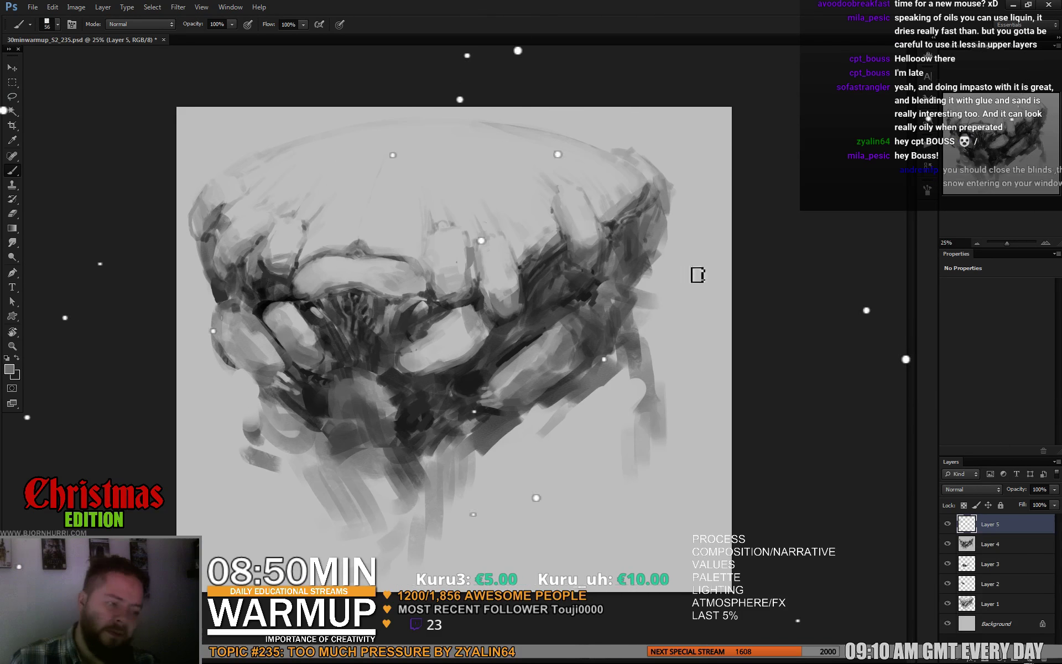
Step: Paint hanging vertical grey strands below the creature's jaw with a 215 px brush
right_click(414, 402)
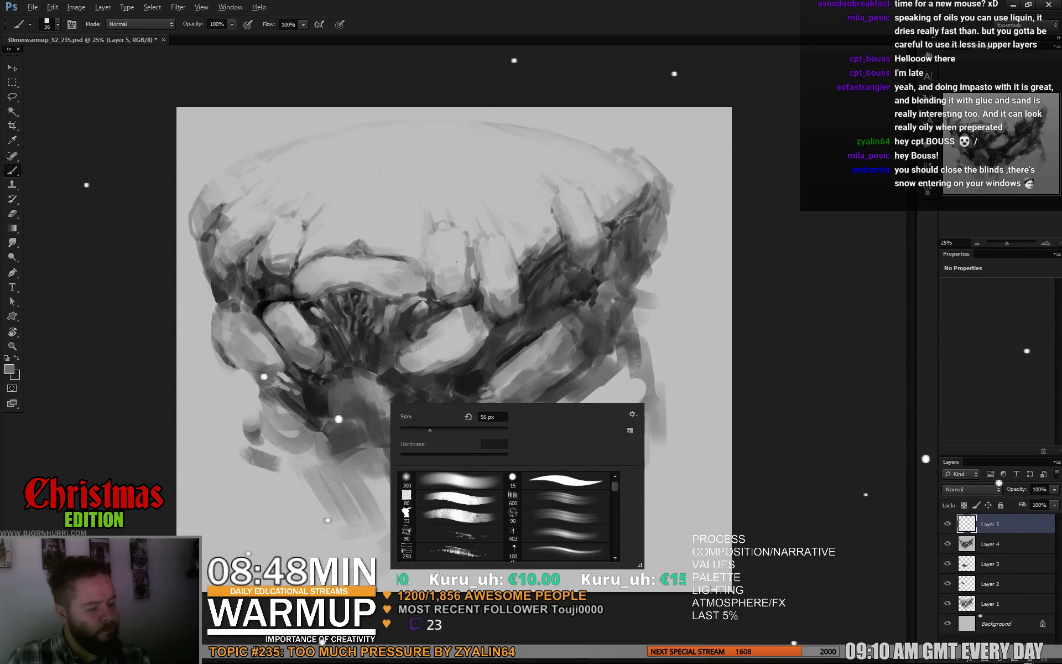
left_click(387, 407, "alt")
left_click_drag(315, 450, 321, 521)
right_click(343, 450)
left_click(419, 476)
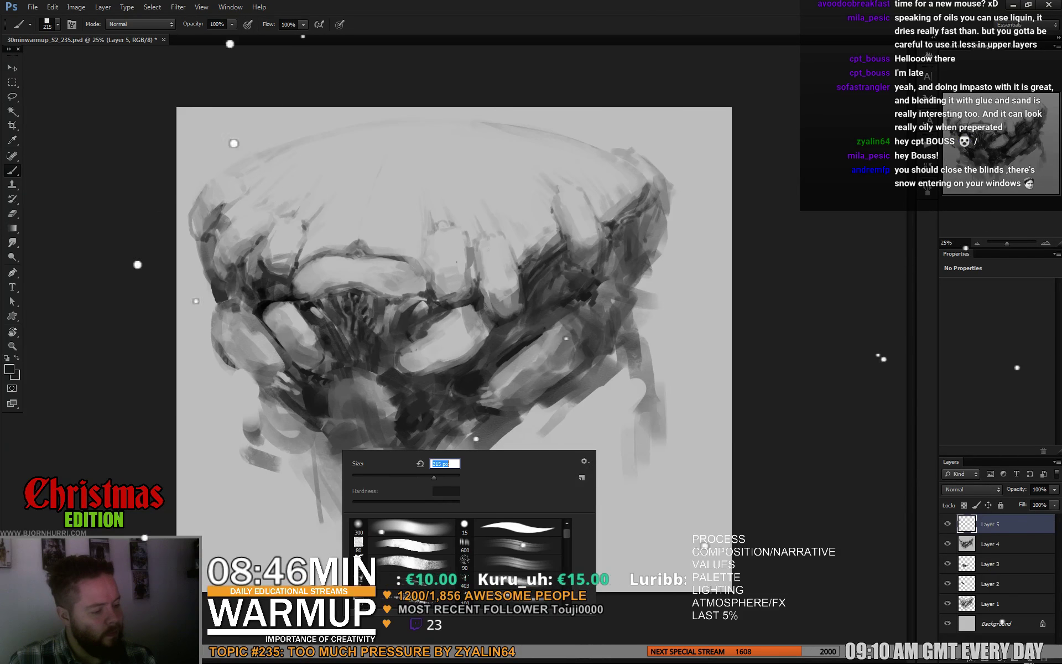
left_click_drag(322, 430, 333, 527)
left_click_drag(332, 450, 348, 519)
mouse_move(346, 456)
left_mouse_down()
mouse_move(362, 514)
mouse_move(346, 509)
mouse_move(348, 543)
left_mouse_up()
left_click(345, 488, "alt")
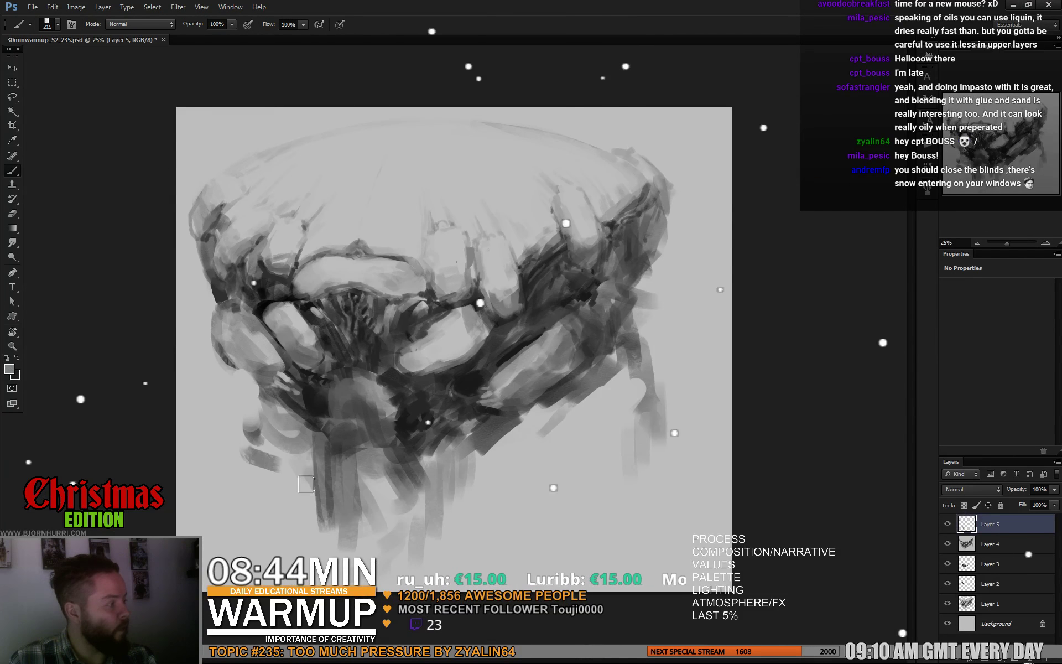
left_click_drag(308, 468, 307, 494)
mouse_move(298, 461)
left_mouse_down()
mouse_move(299, 487)
mouse_move(289, 481)
left_mouse_up()
left_click(337, 450, "alt")
left_click_drag(379, 474, 379, 519)
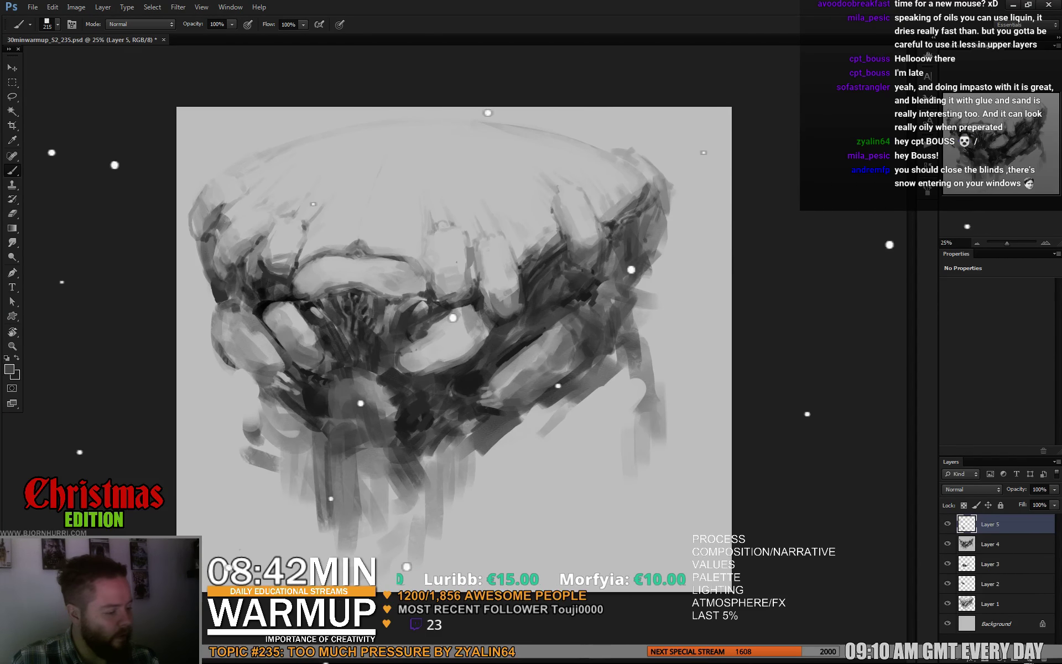
left_click_drag(392, 454, 413, 522)
left_click_drag(411, 481, 410, 523)
Step: Brush broad diagonal grey strokes beneath the jaw's lower right edge
mouse_move(427, 451)
left_mouse_down()
mouse_move(431, 522)
mouse_move(495, 446)
mouse_move(548, 413)
left_mouse_up()
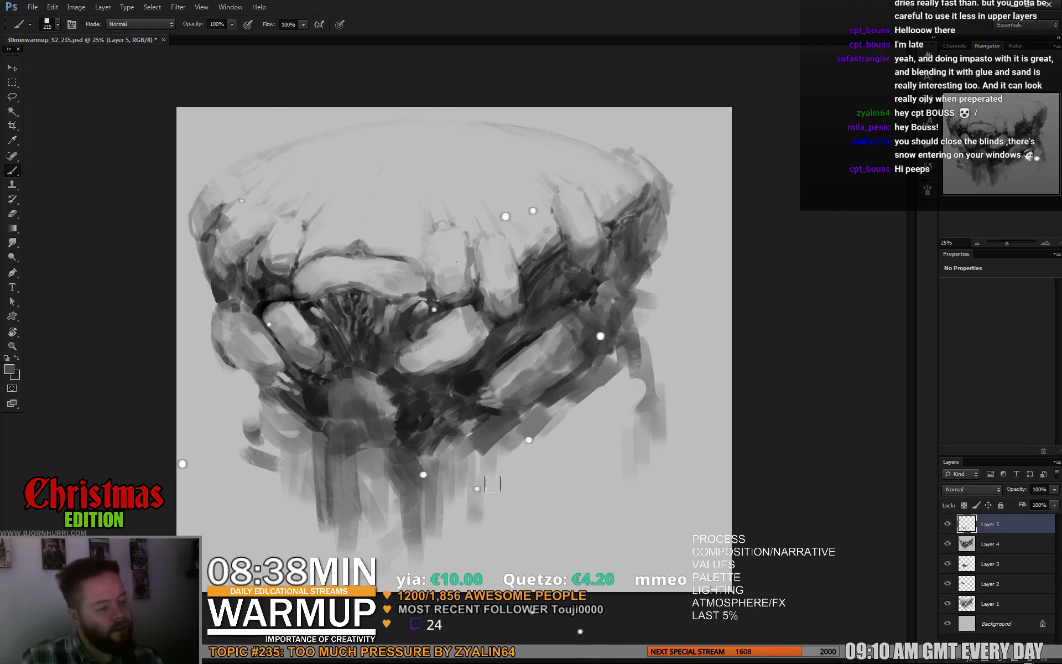
mouse_move(475, 505)
left_mouse_down()
mouse_move(575, 424)
mouse_move(555, 426)
mouse_move(603, 419)
left_mouse_up()
left_click_drag(545, 460, 621, 426)
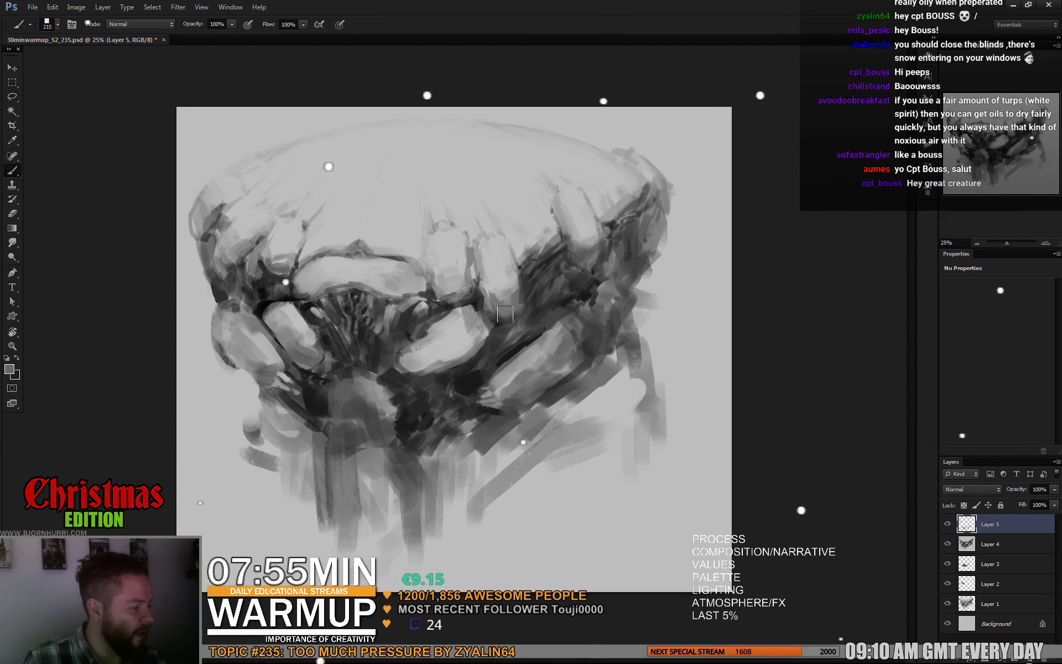
Step: Darken the gaps between the slanted ovals right of centre with a 54 px brush
right_click(555, 312)
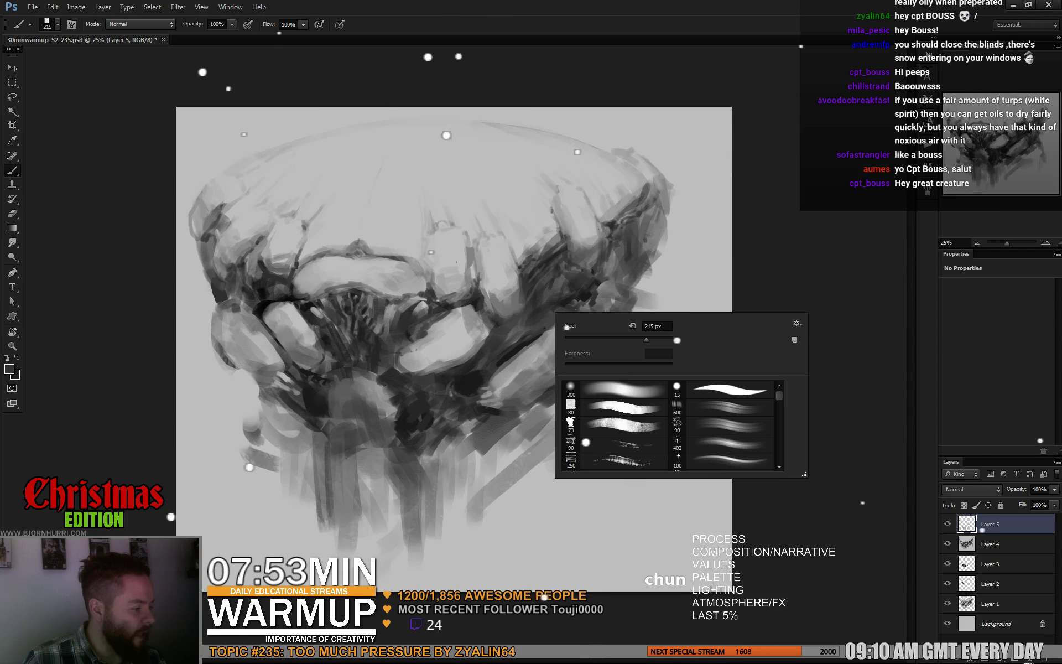
left_click(600, 339)
left_click(524, 343, "alt")
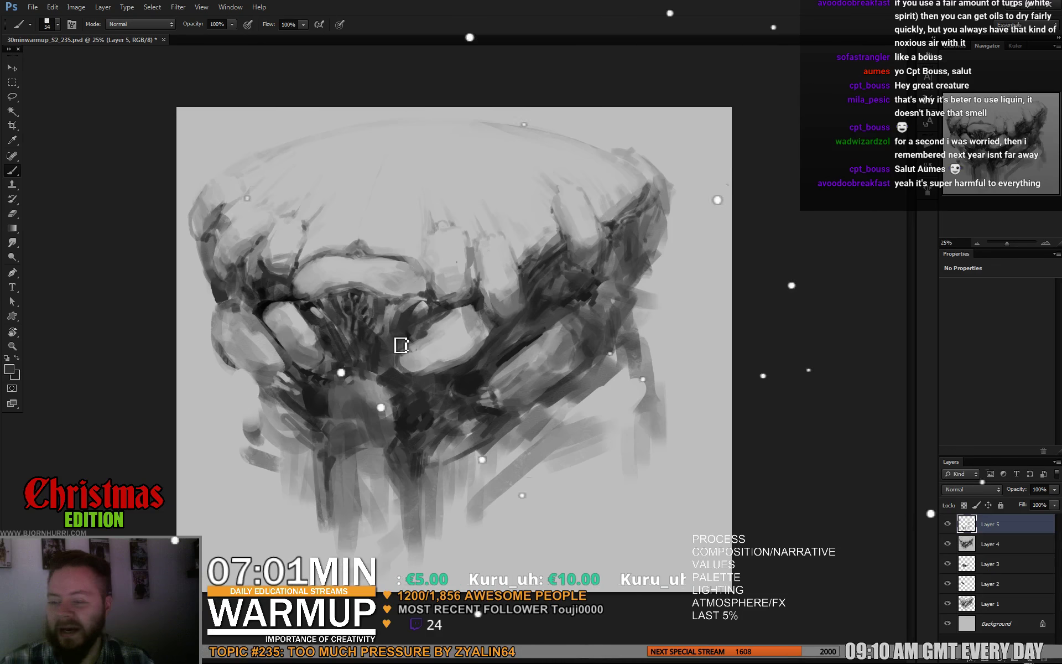
Step: Brush broad grey strokes into the hanging mass beneath both sides of the creature's jaw with a 131 px brush
right_click(507, 389)
key("Return")
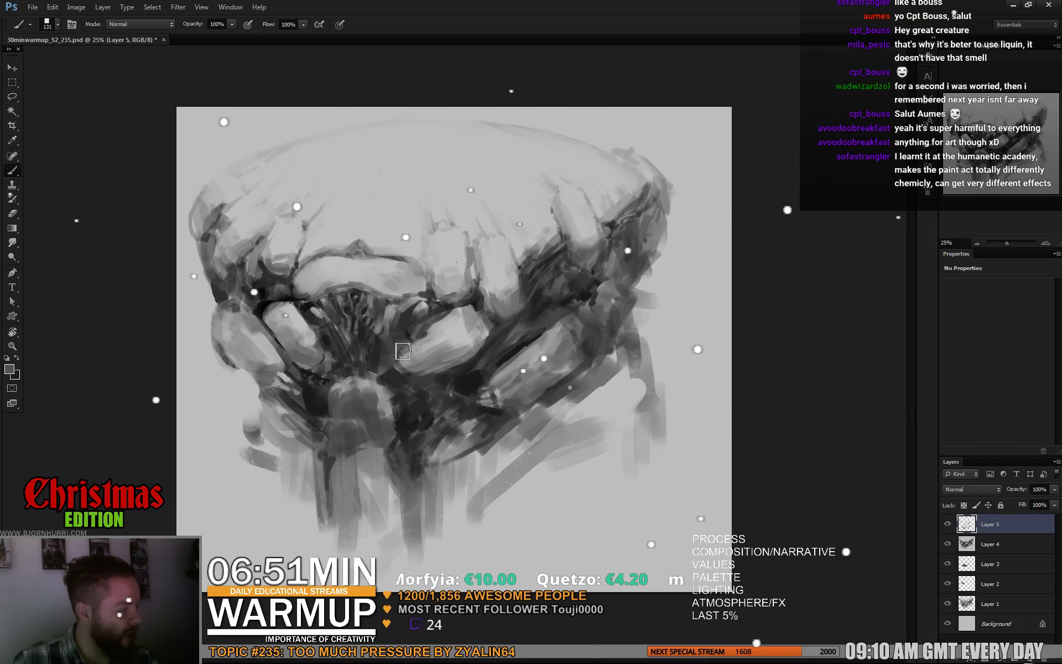
left_click_drag(297, 457, 338, 489)
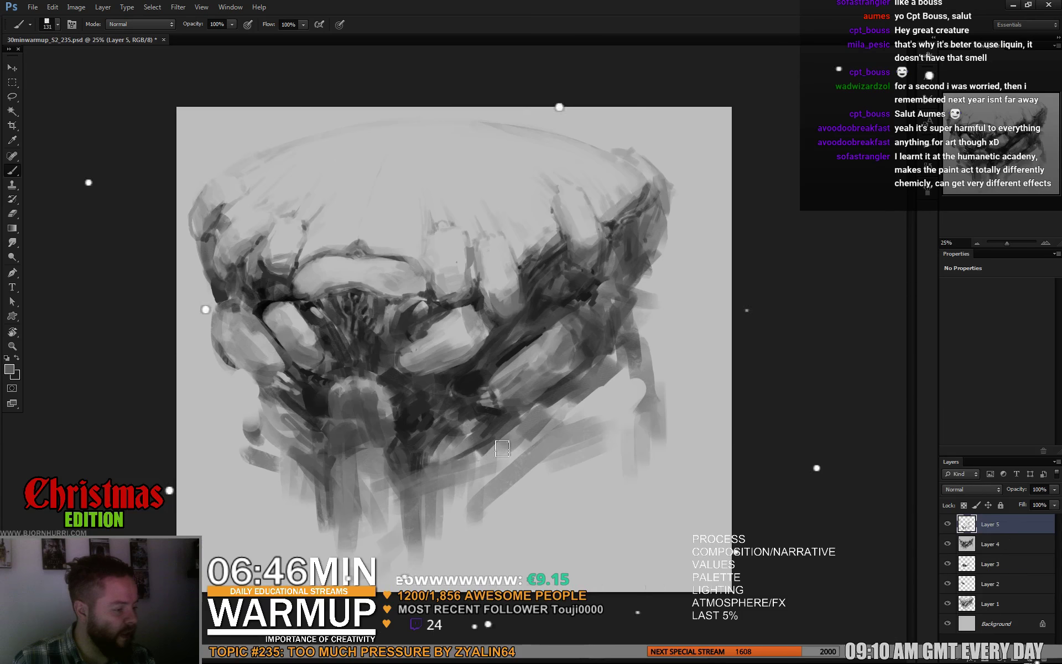
mouse_move(476, 448)
left_mouse_down()
mouse_move(522, 472)
mouse_move(435, 515)
left_mouse_up()
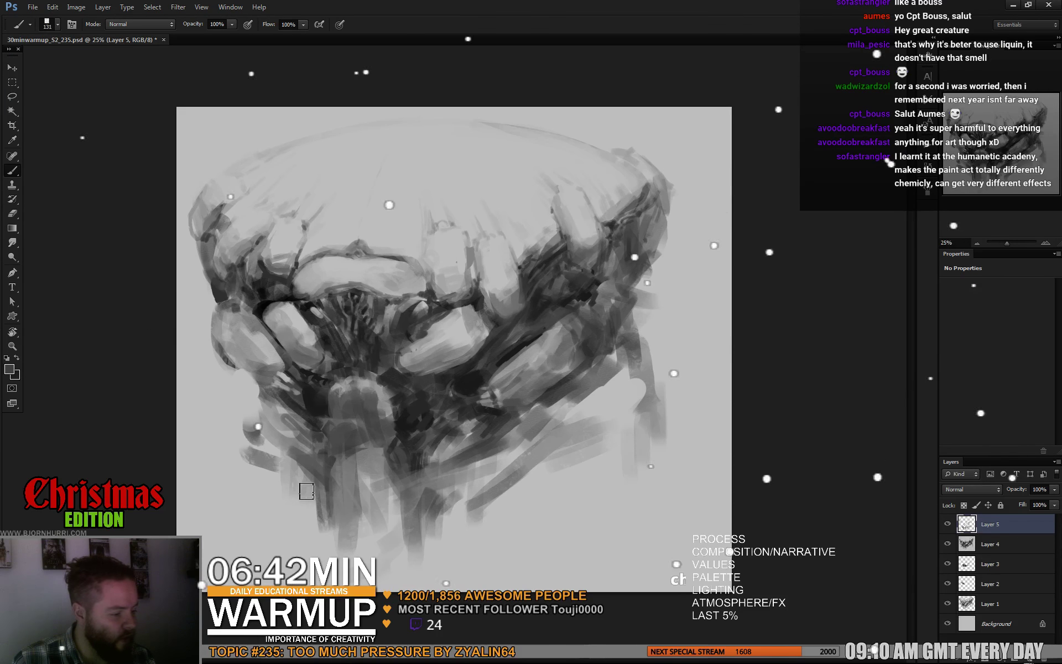
left_click(448, 434, "alt")
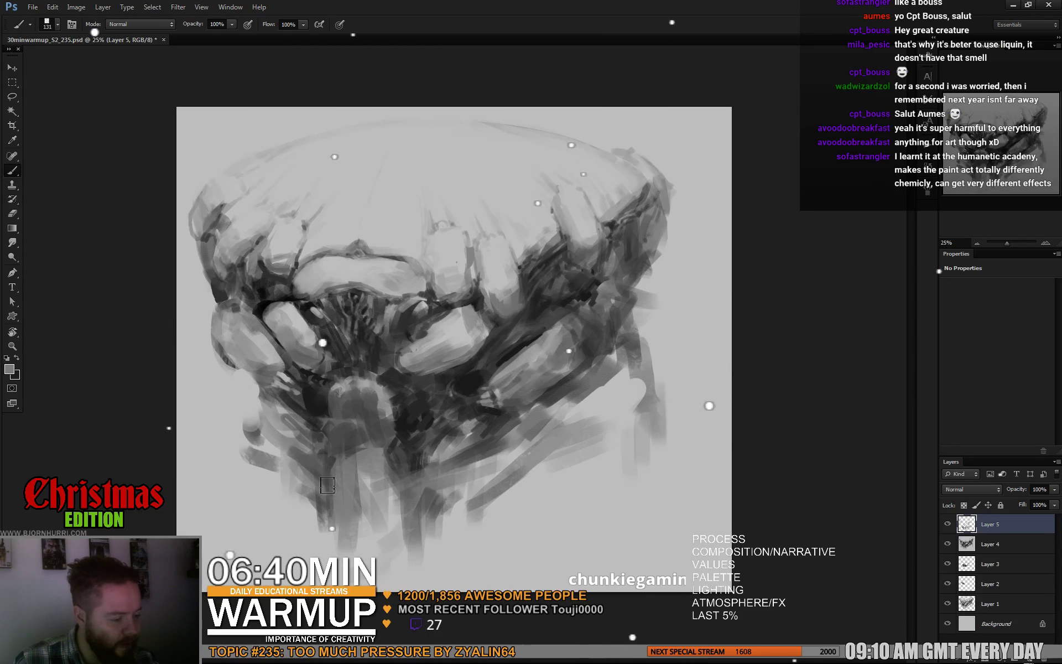
left_click(312, 390, "alt")
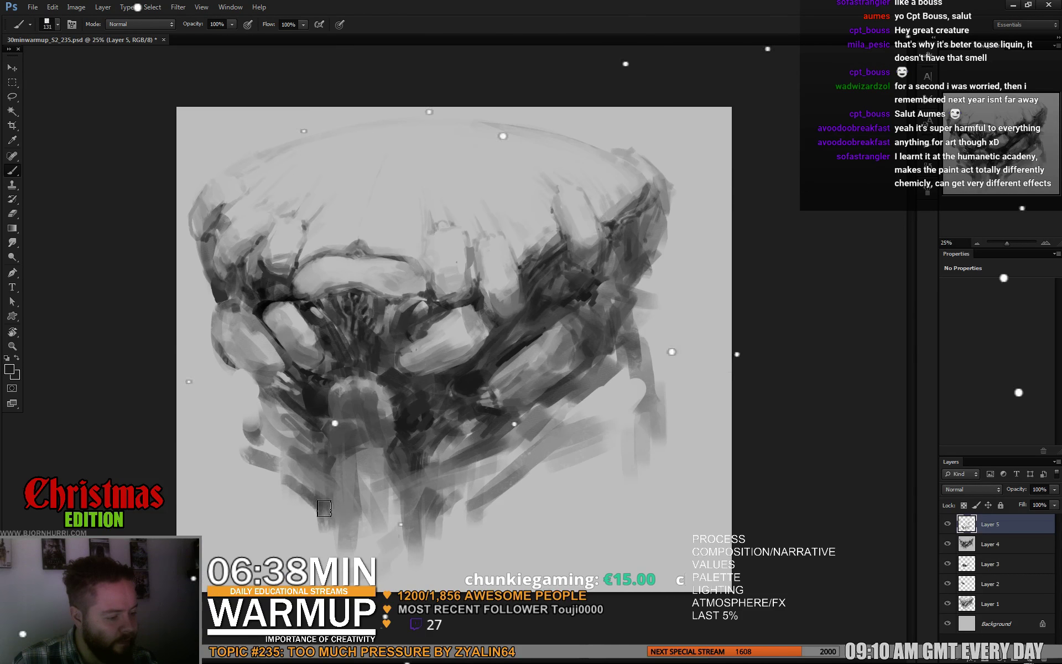
Step: Paint thin dark vertical strands down the central hanging column below the jaw with a 39 px brush
right_click(362, 444)
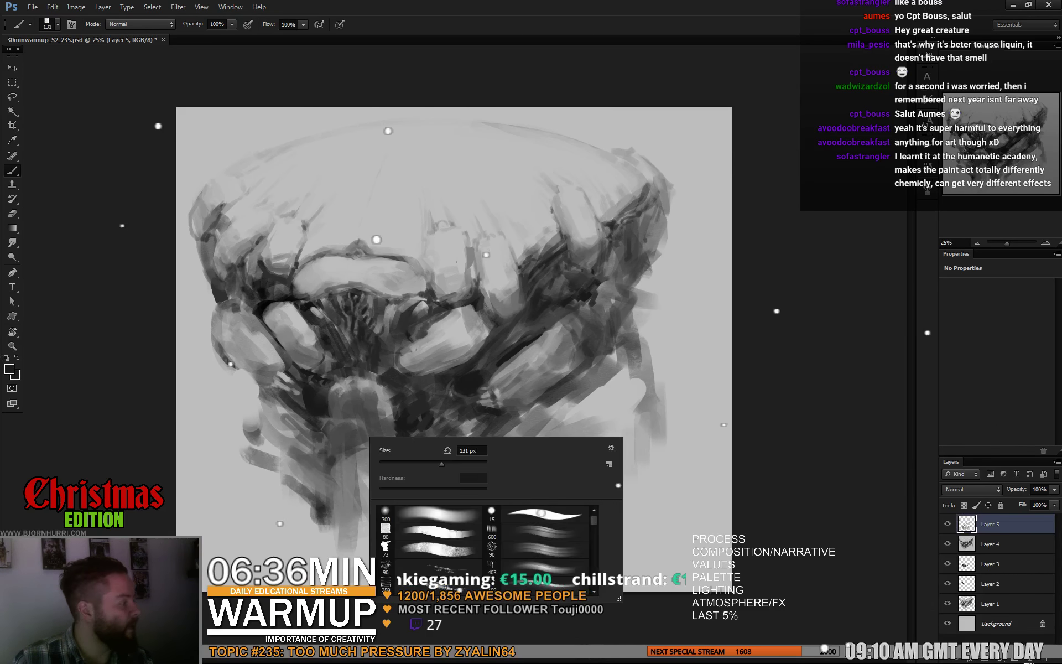
left_click(425, 462)
left_click(362, 432, "alt")
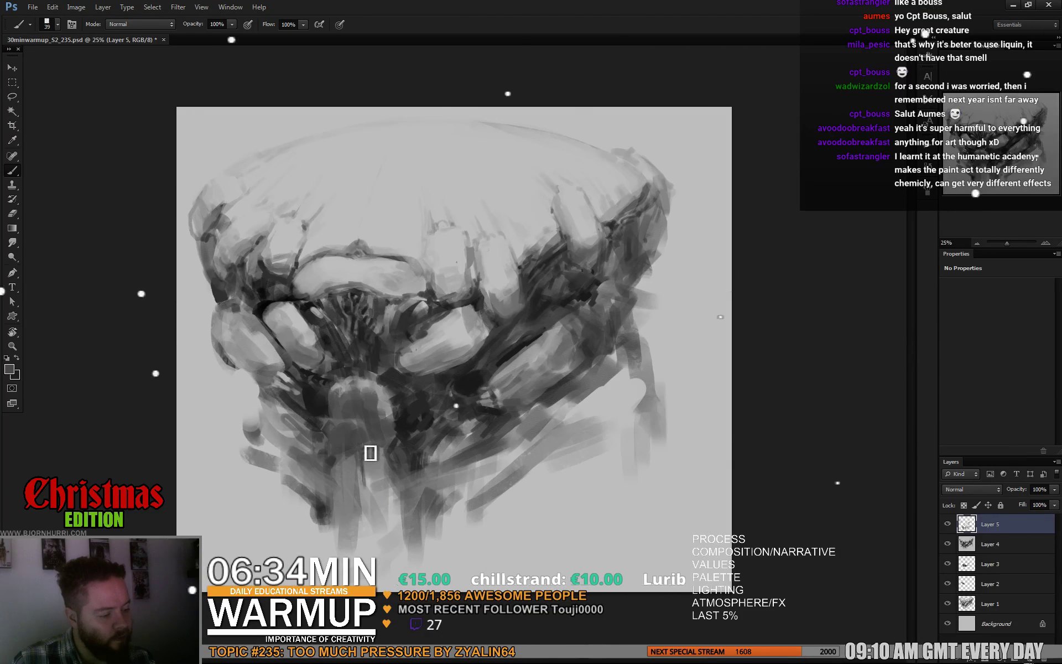
left_click_drag(370, 452, 376, 492)
left_click_drag(378, 449, 384, 503)
mouse_move(376, 466)
left_mouse_down()
mouse_move(387, 512)
mouse_move(369, 516)
mouse_move(366, 539)
left_mouse_up()
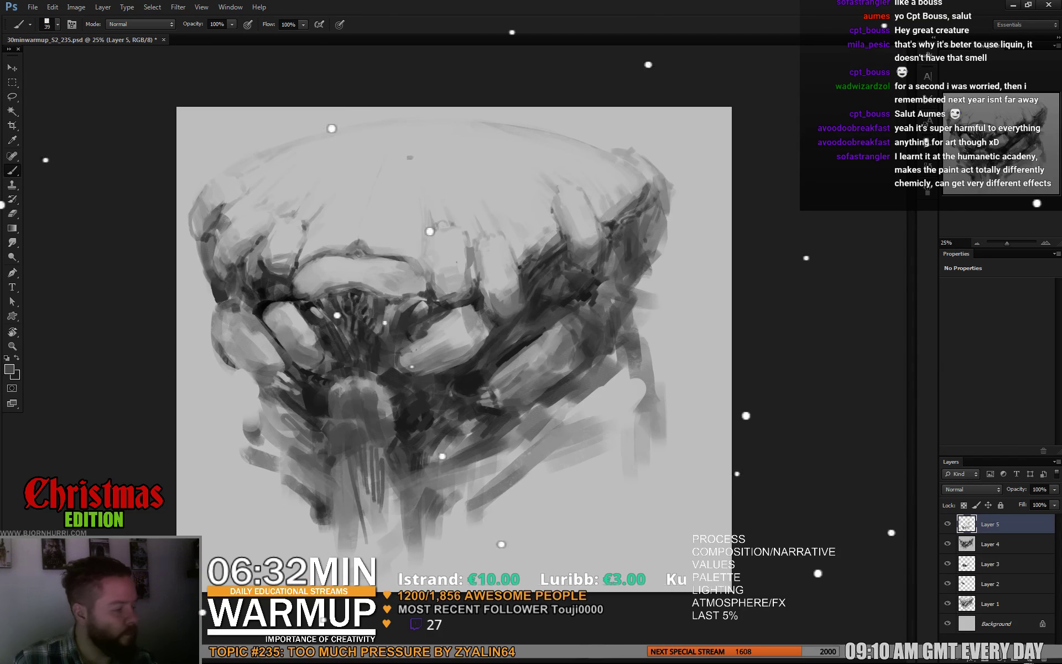
Step: Sample a grey from the centre of the face and set the brush size to 24 px for the upright oval forms
left_click(367, 367, "alt")
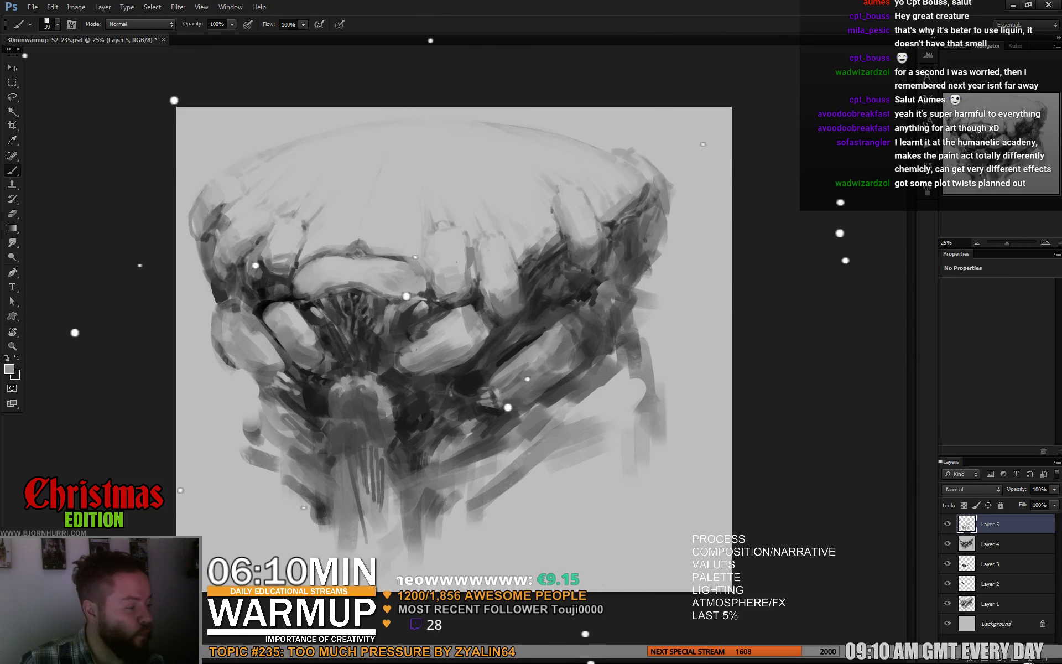
right_click(436, 237)
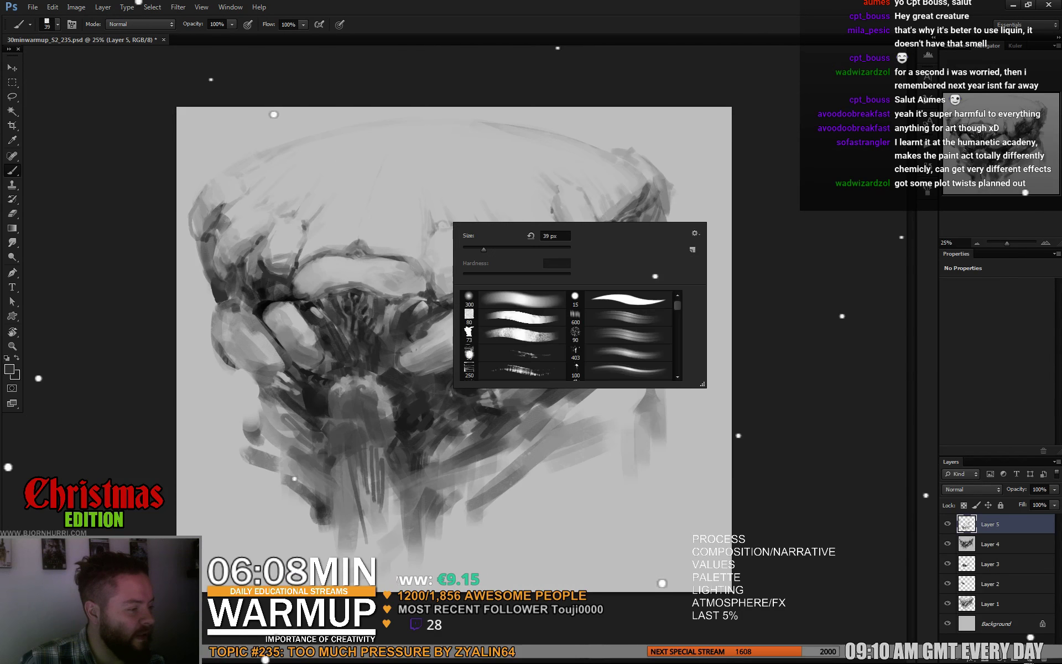
key("Return")
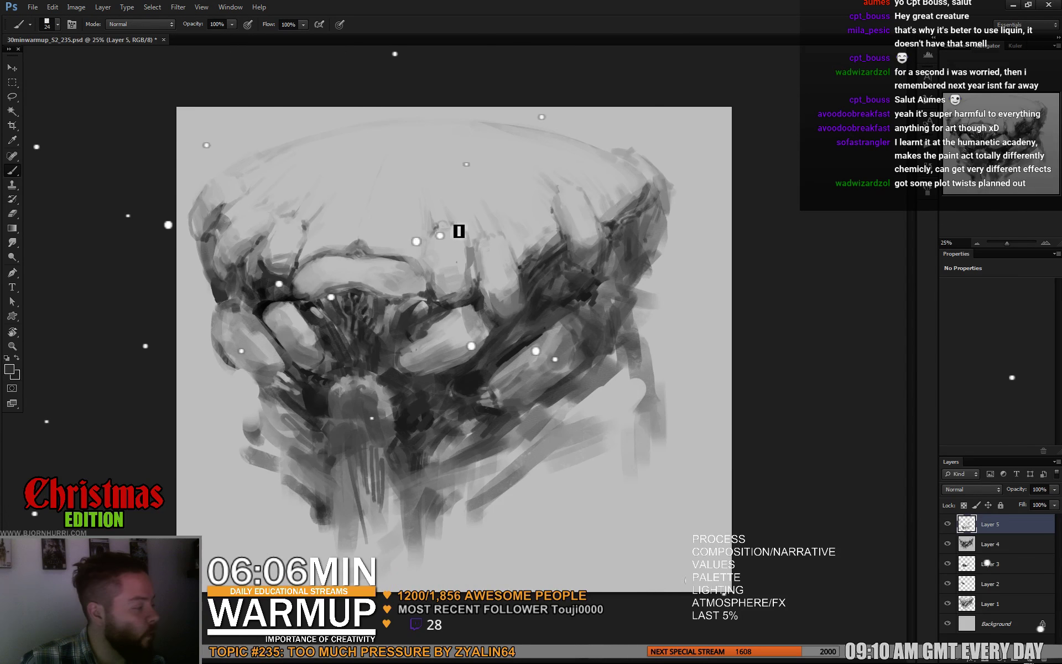
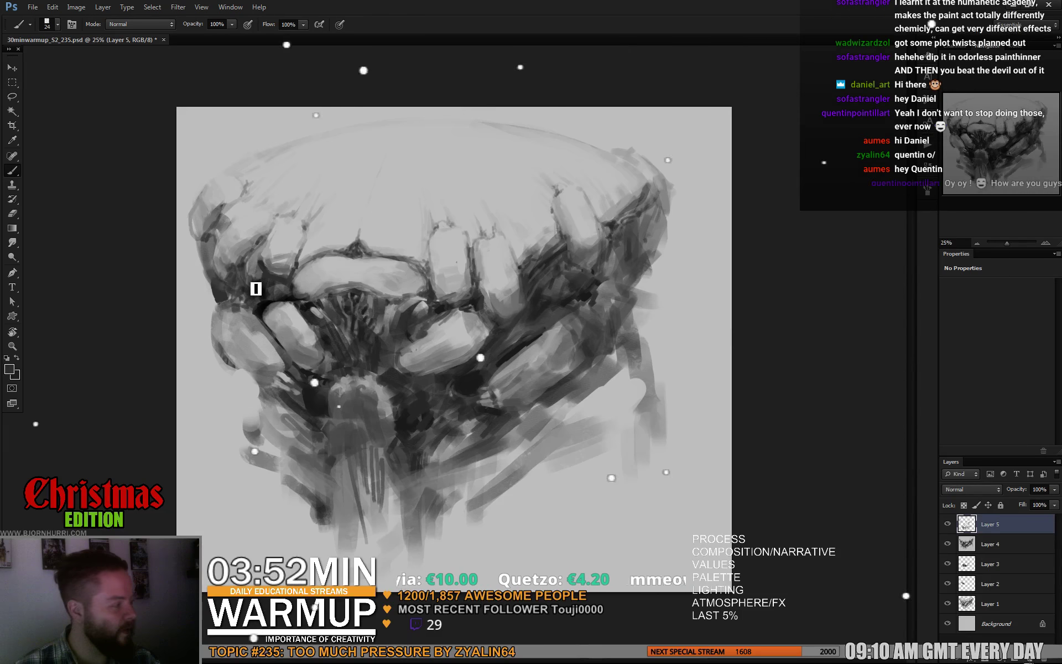
Step: Set the brush to 101 px and shade the outer slanted oval on the left of the face with mid greys
right_click(296, 345)
left_click(237, 351)
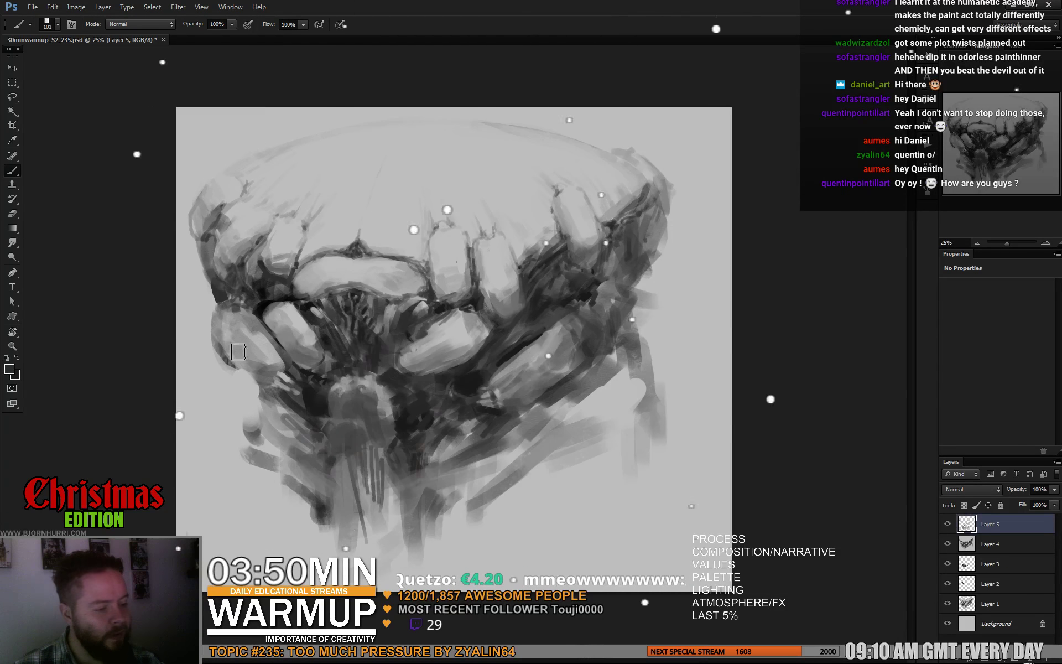
left_click_drag(232, 321, 258, 341)
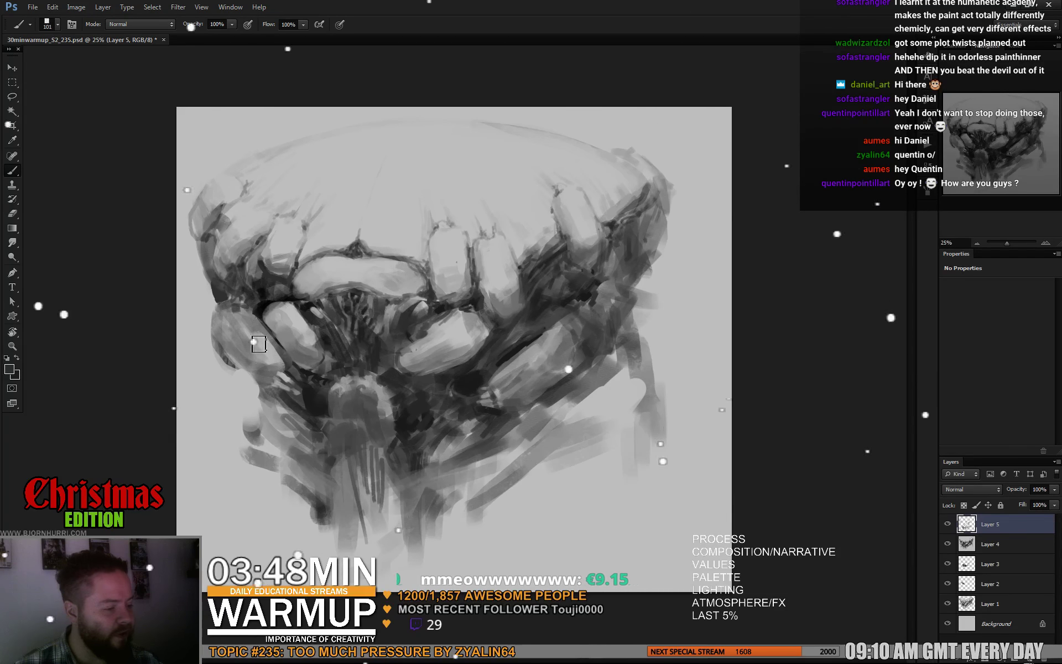
left_click(250, 346, "alt")
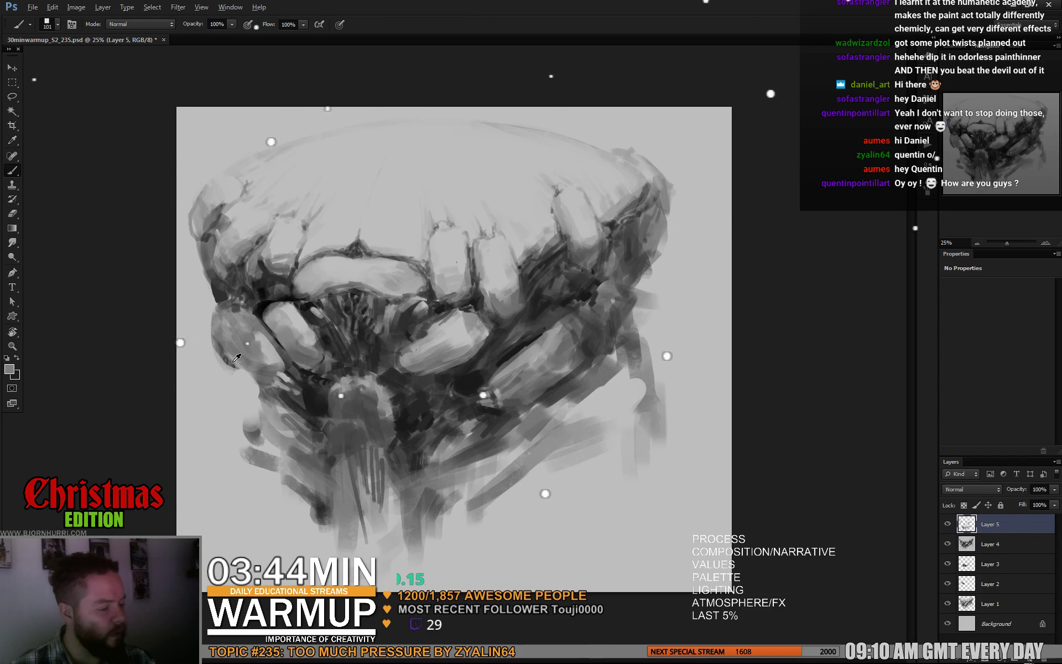
Step: Sample a dark grey from the eye-socket shadow and brush dark strokes into the hanging mass below the right side of the jaw
left_click(261, 304, "alt")
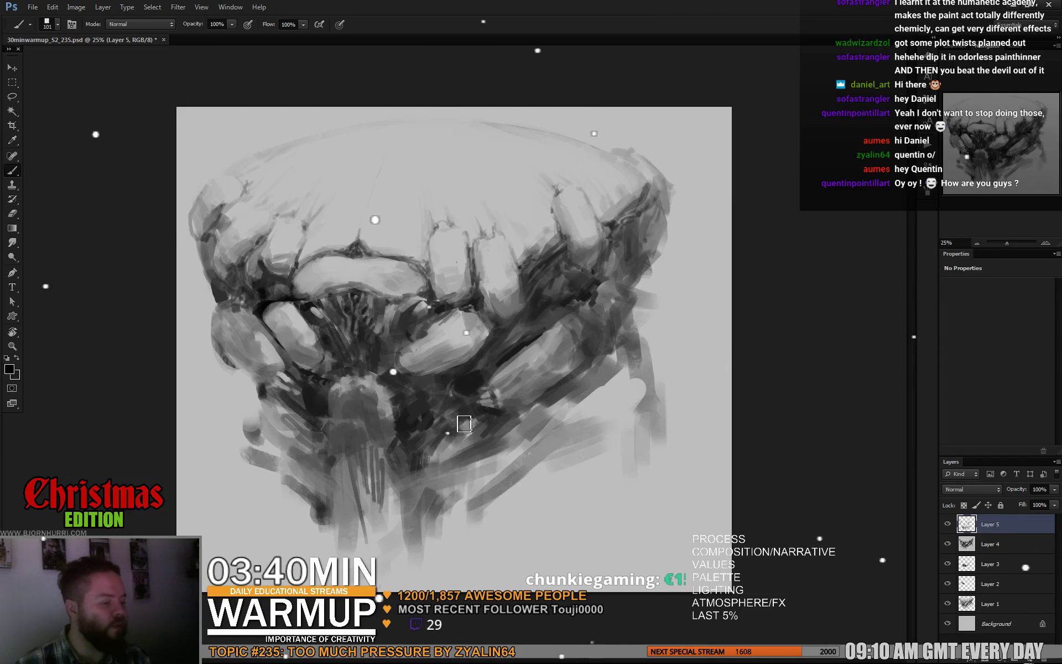
left_click_drag(486, 425, 511, 433)
left_click_drag(496, 475, 503, 474)
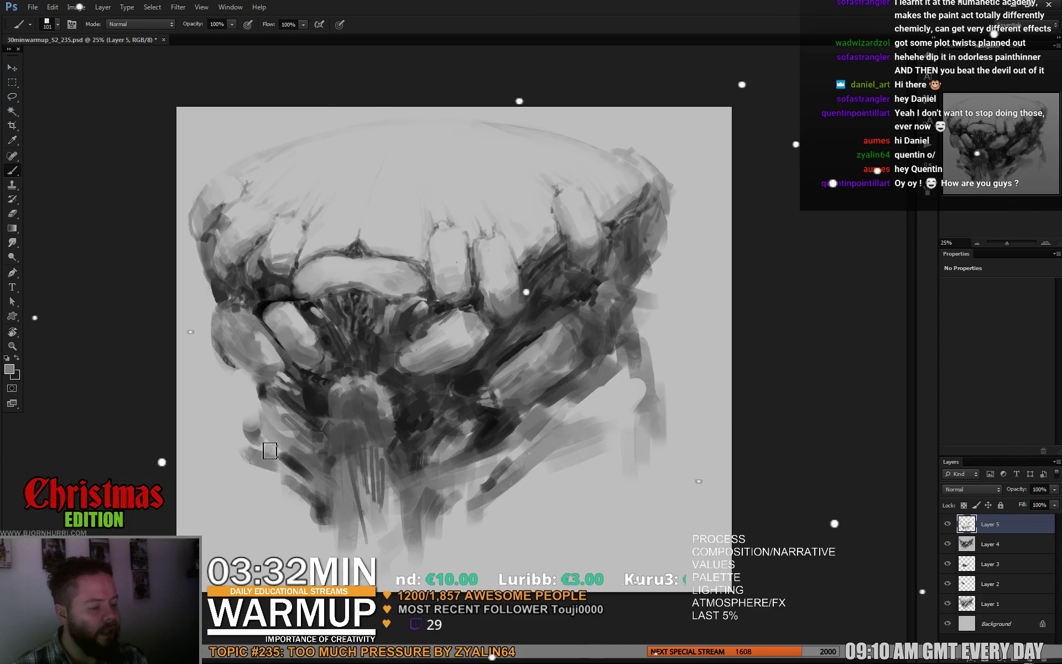
Step: Enlarge the brush and block in broad pale-grey shoulder shapes on both sides below the creature's head
right_click(278, 487)
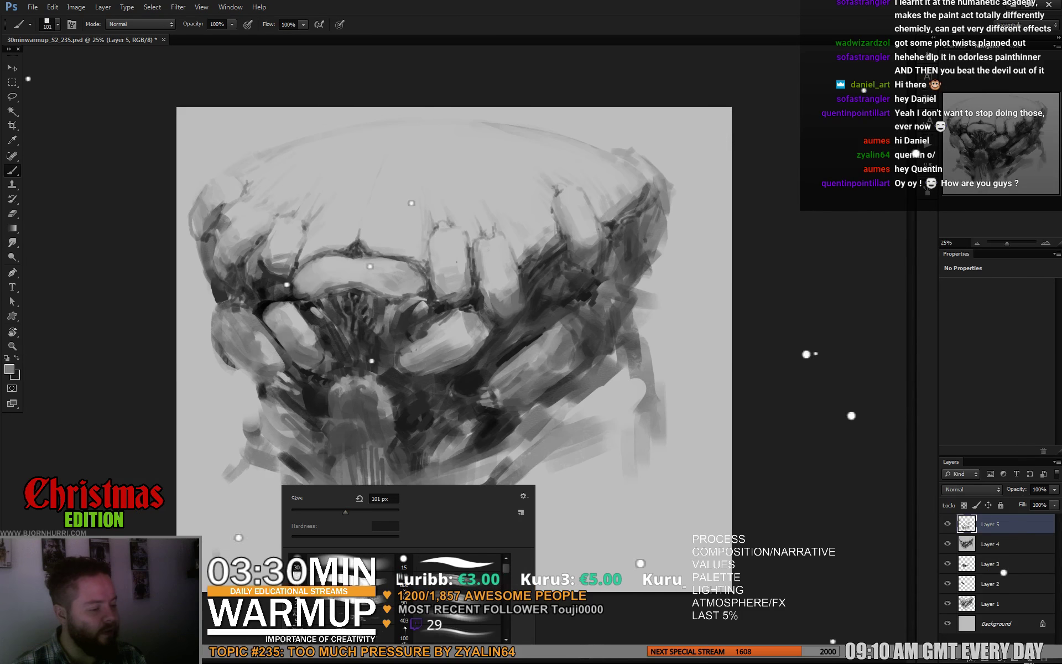
left_click(335, 513)
mouse_move(222, 523)
left_mouse_down()
mouse_move(238, 539)
mouse_move(230, 475)
mouse_move(255, 459)
left_mouse_up()
left_click(236, 515, "alt")
left_click(238, 496, "alt")
mouse_move(523, 506)
left_mouse_down()
mouse_move(574, 462)
mouse_move(475, 469)
mouse_move(504, 432)
mouse_move(446, 491)
mouse_move(551, 389)
mouse_move(525, 426)
mouse_move(634, 350)
mouse_move(595, 385)
mouse_move(647, 322)
mouse_move(595, 364)
mouse_move(641, 302)
mouse_move(646, 328)
mouse_move(630, 347)
mouse_move(647, 454)
left_mouse_up()
left_click(487, 429, "alt")
left_click(636, 348, "alt")
left_click(244, 507, "alt")
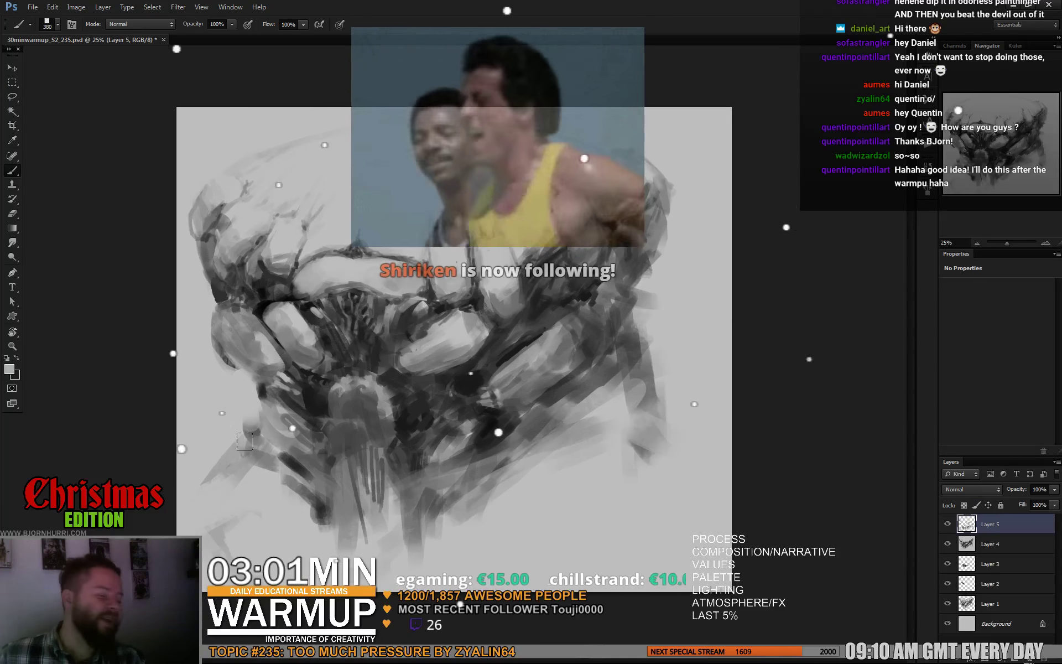
Step: Build up the shoulder right of the jaw with broad sampled-grey strokes, softening its edge into the light background
left_click(659, 406, "alt")
left_click_drag(665, 416, 712, 456)
left_click_drag(630, 405, 713, 428)
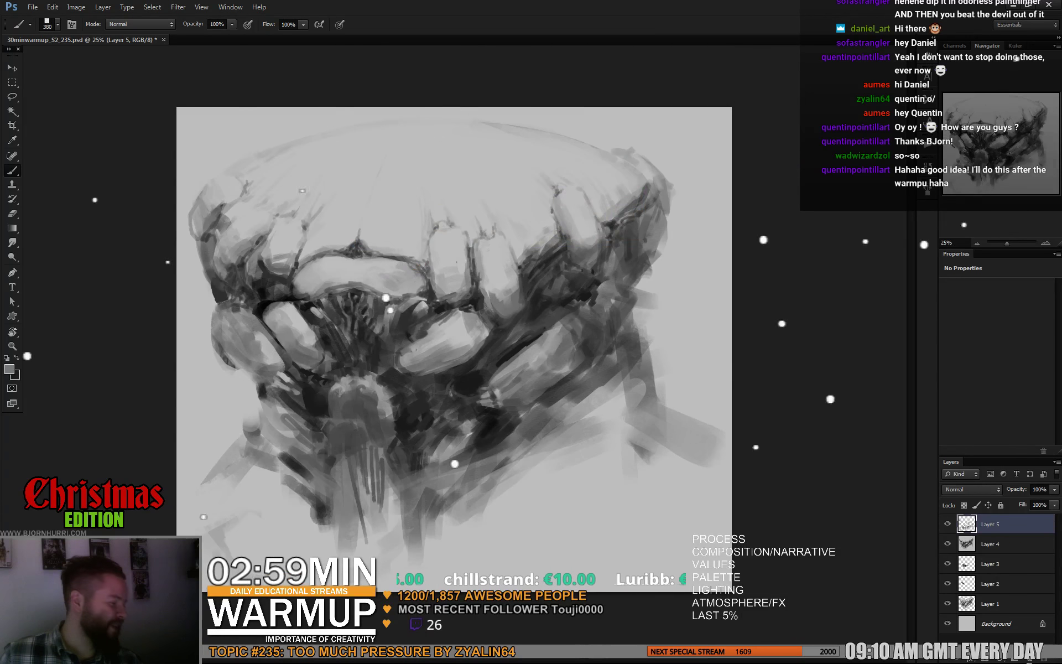
left_click(617, 429, "alt")
left_click_drag(621, 440, 698, 458)
mouse_move(655, 414)
left_mouse_down()
mouse_move(716, 449)
mouse_move(633, 388)
mouse_move(613, 337)
left_mouse_up()
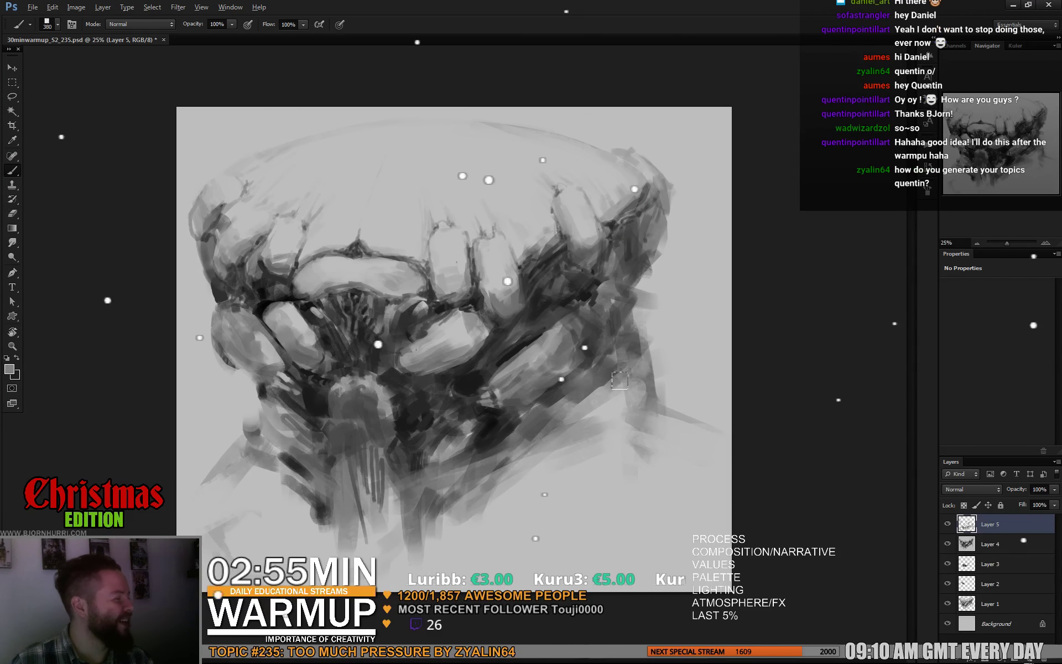
left_click(610, 369, "alt")
left_click_drag(642, 382, 589, 404)
mouse_move(671, 429)
left_mouse_down()
mouse_move(589, 415)
mouse_move(638, 473)
left_mouse_up()
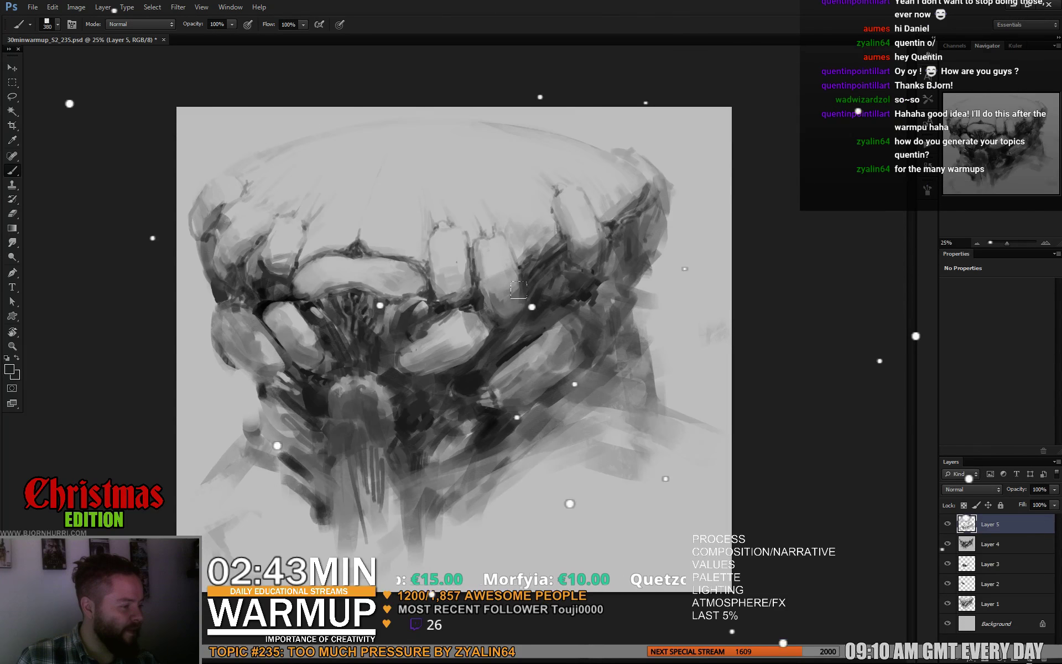
Step: Shade the upright ovals right of centre with soft grey, and sample tones with a smaller brush for the slanted ovals on the left
mouse_move(446, 255)
left_mouse_down()
mouse_move(445, 287)
mouse_move(461, 318)
left_mouse_up()
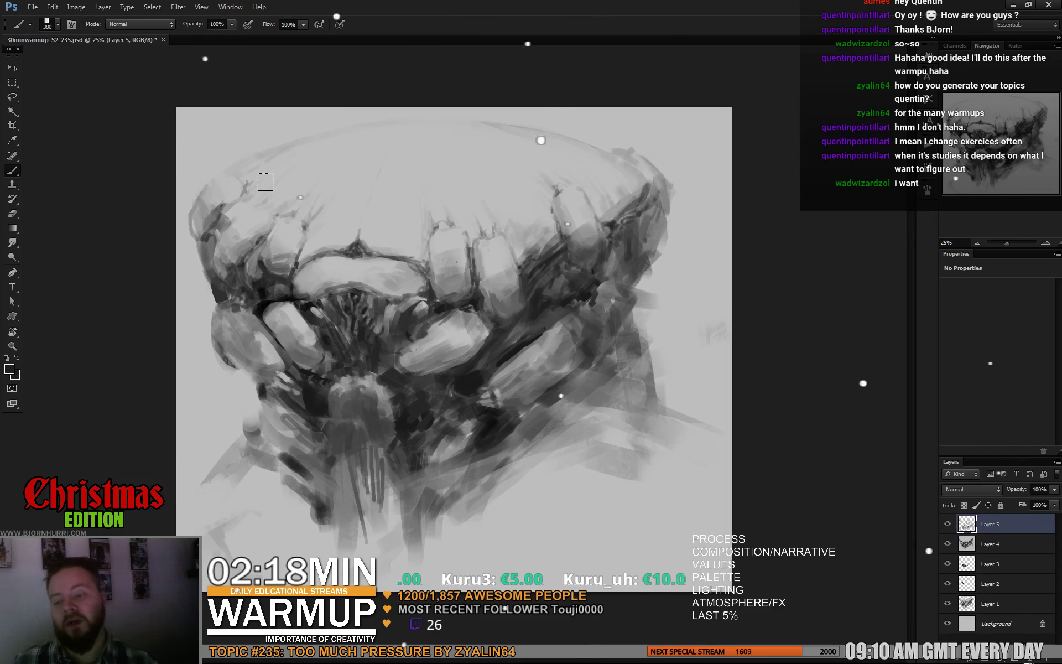
left_click(274, 348, "alt")
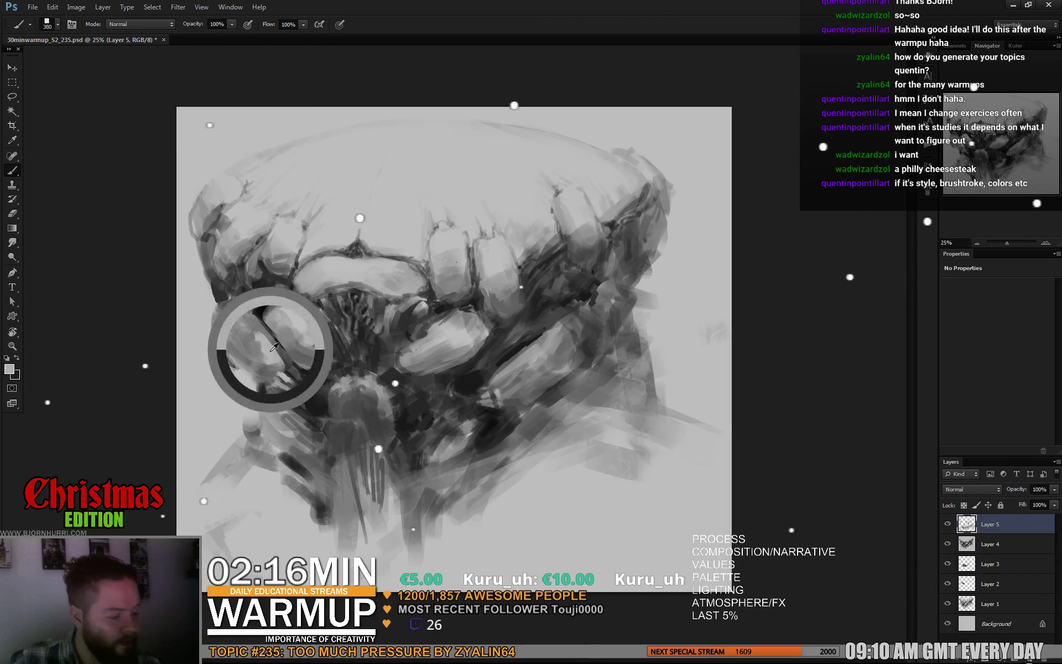
right_click(275, 348)
key("Escape")
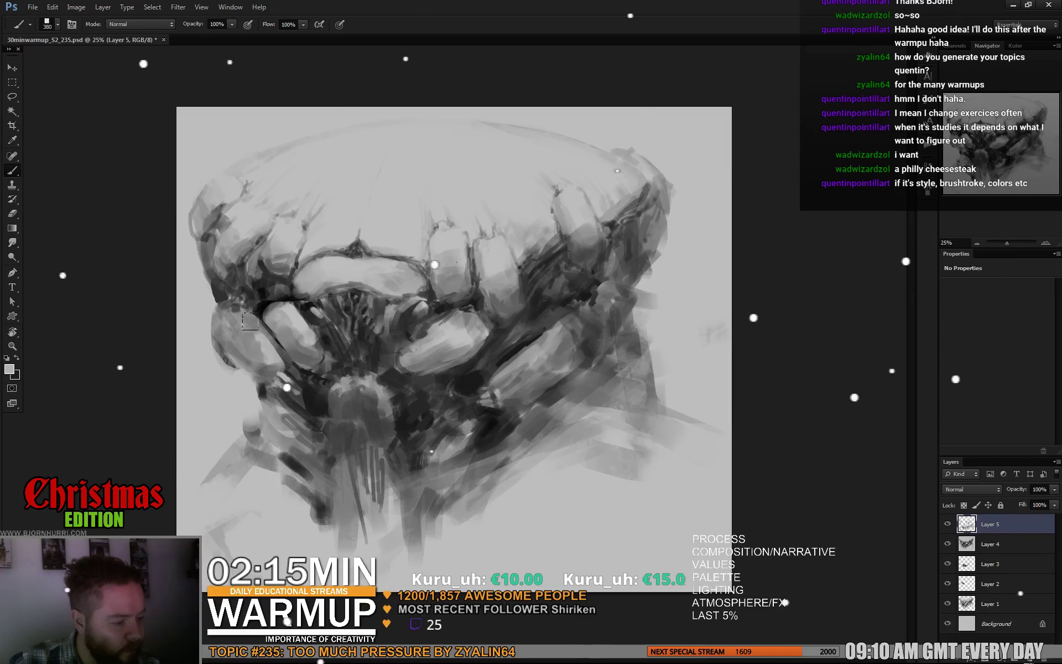
left_click(286, 351, "alt")
right_click(277, 350)
left_click_drag(387, 381, 336, 380)
key("Return")
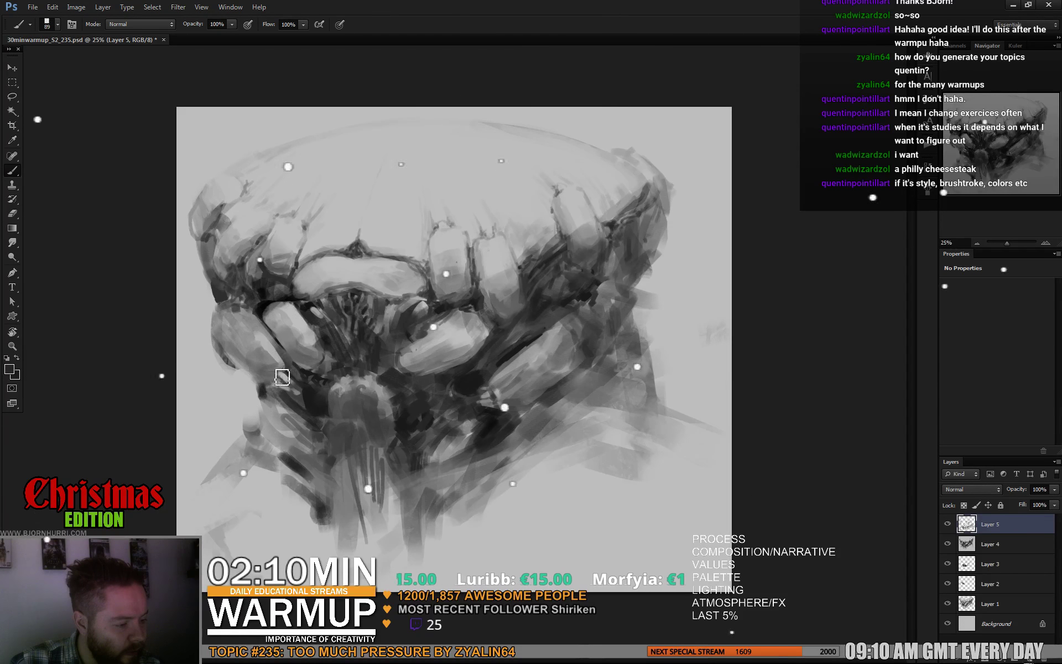
Step: Set the brush to 31 px and paint small light strands in the dark mouth cavity, touching up the nearby upright oval
right_click(304, 360)
type("31")
key("Return")
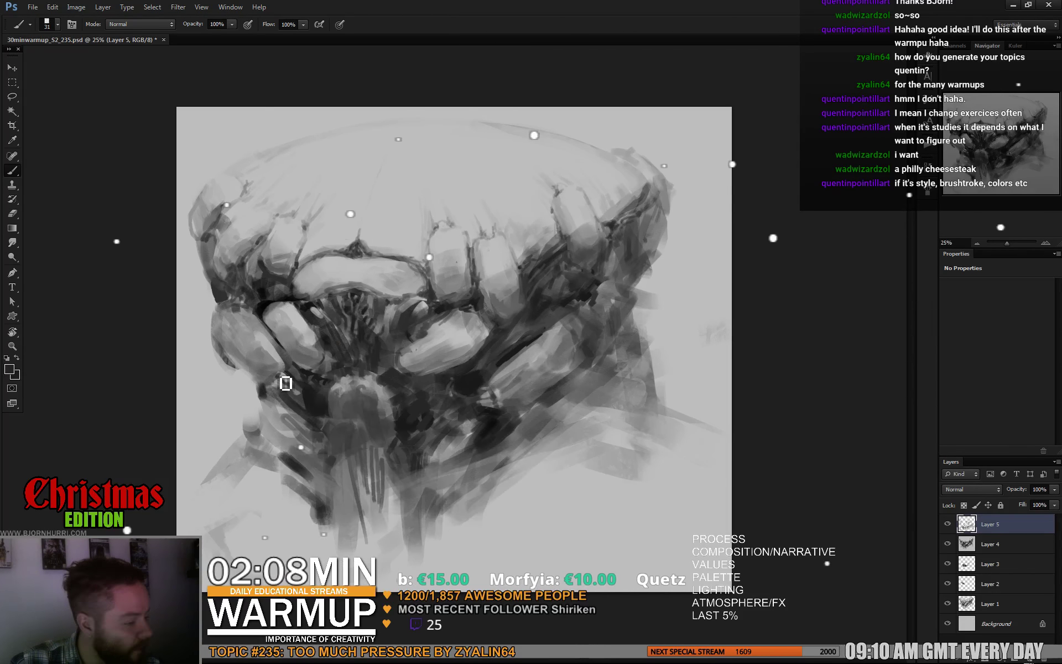
left_click(397, 303, "alt")
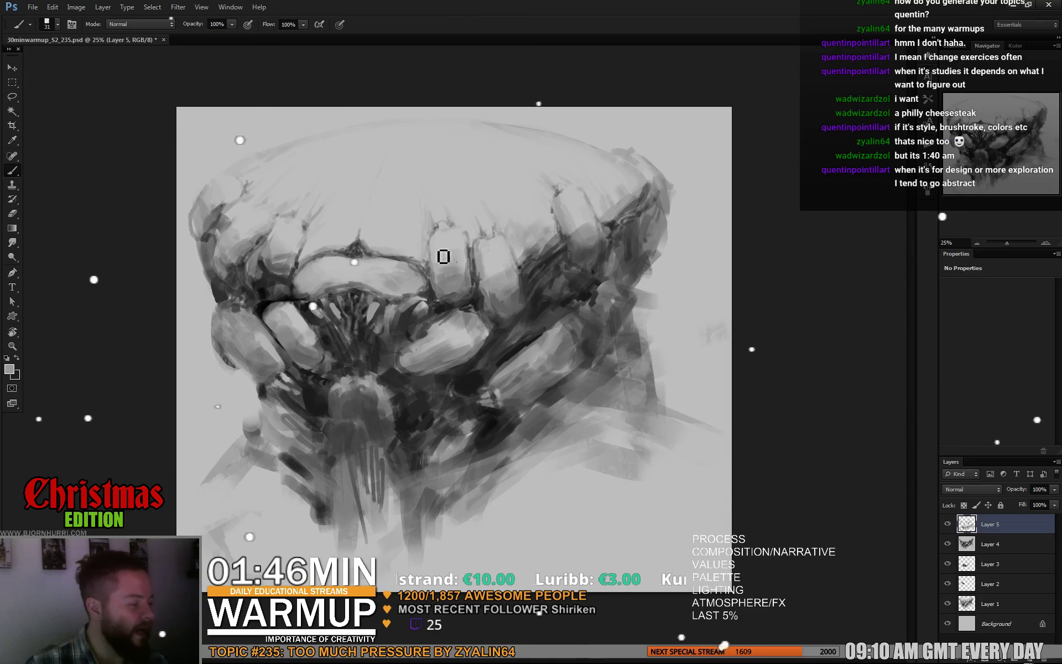
left_click(437, 273, "alt")
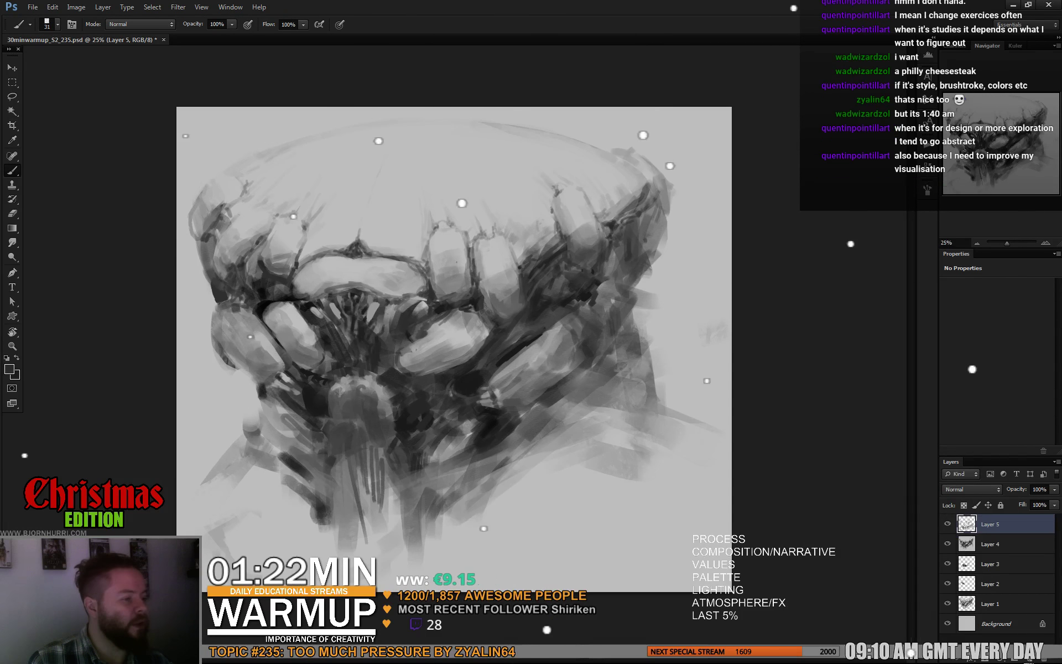
Step: Paint thin tension creases on the dome running up from the brow and the upright ovals, using sampled greys
left_click(346, 179, "alt")
left_click_drag(343, 178, 339, 204)
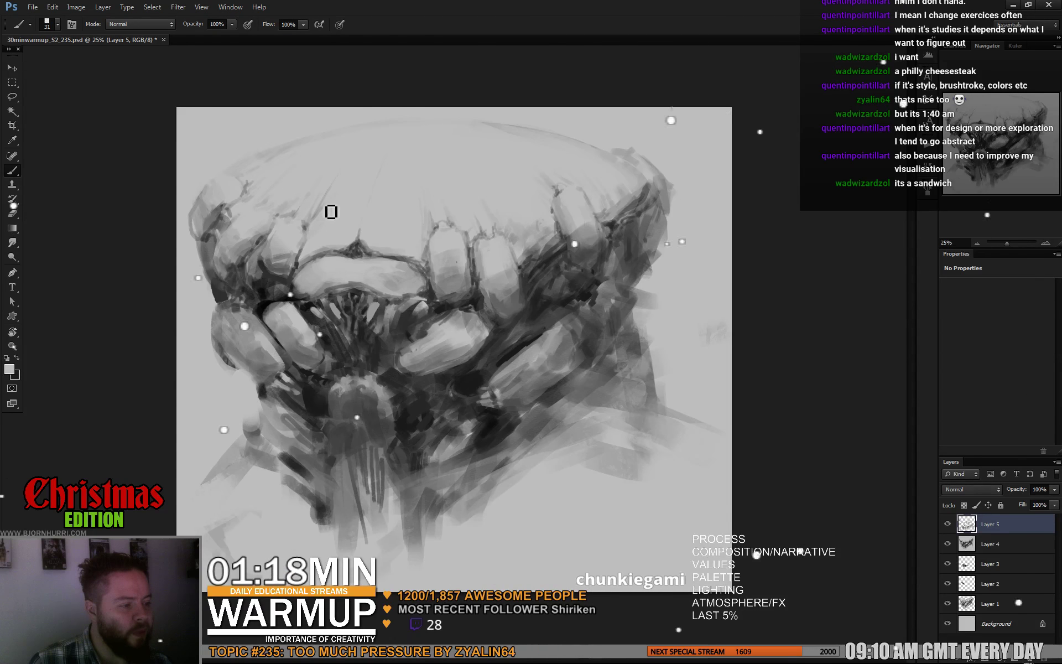
left_click(439, 190, "alt")
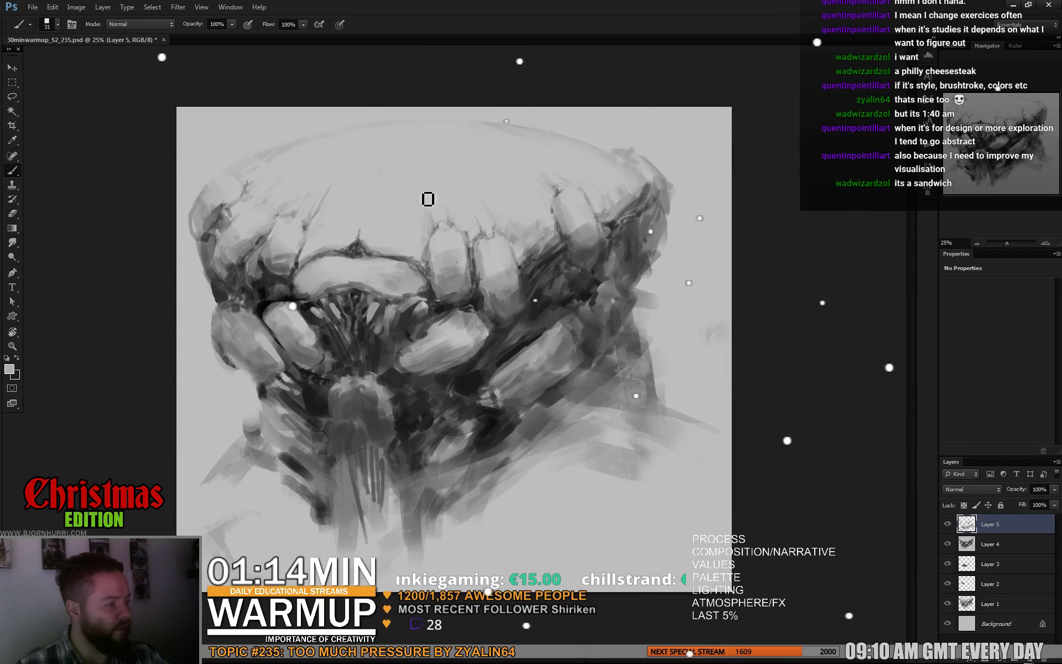
left_click(429, 255, "alt")
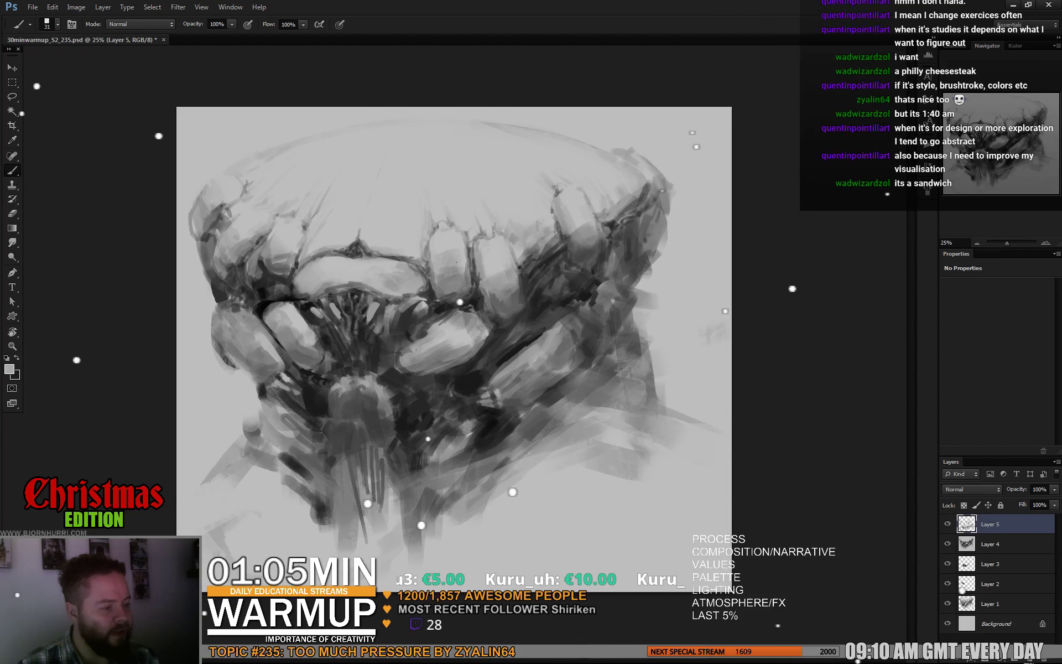
left_click(304, 273, "alt")
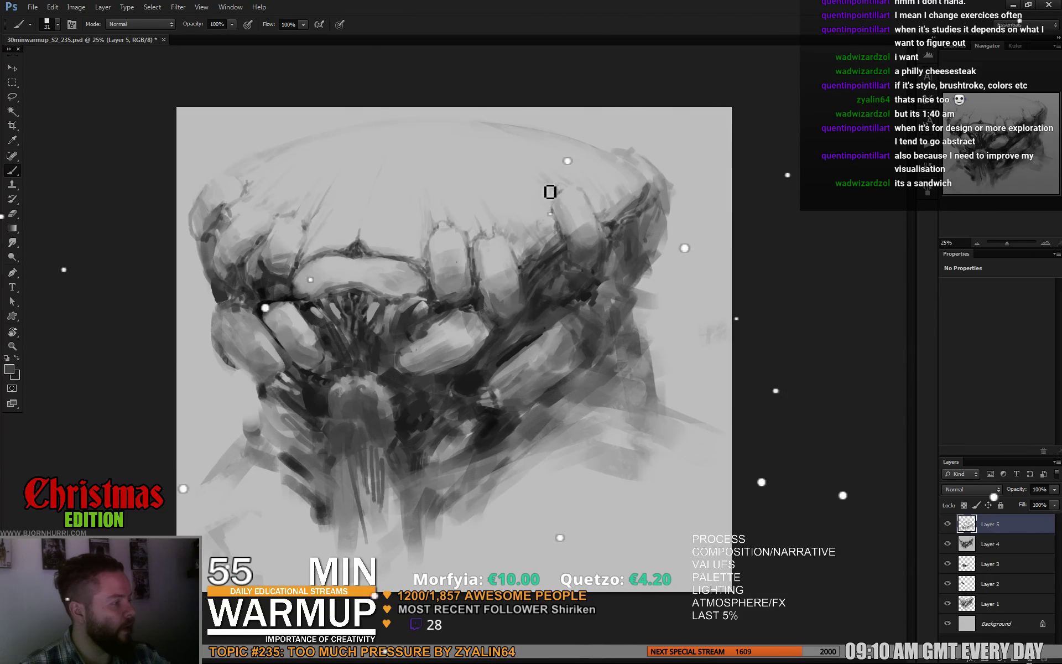
left_click(536, 183, "alt")
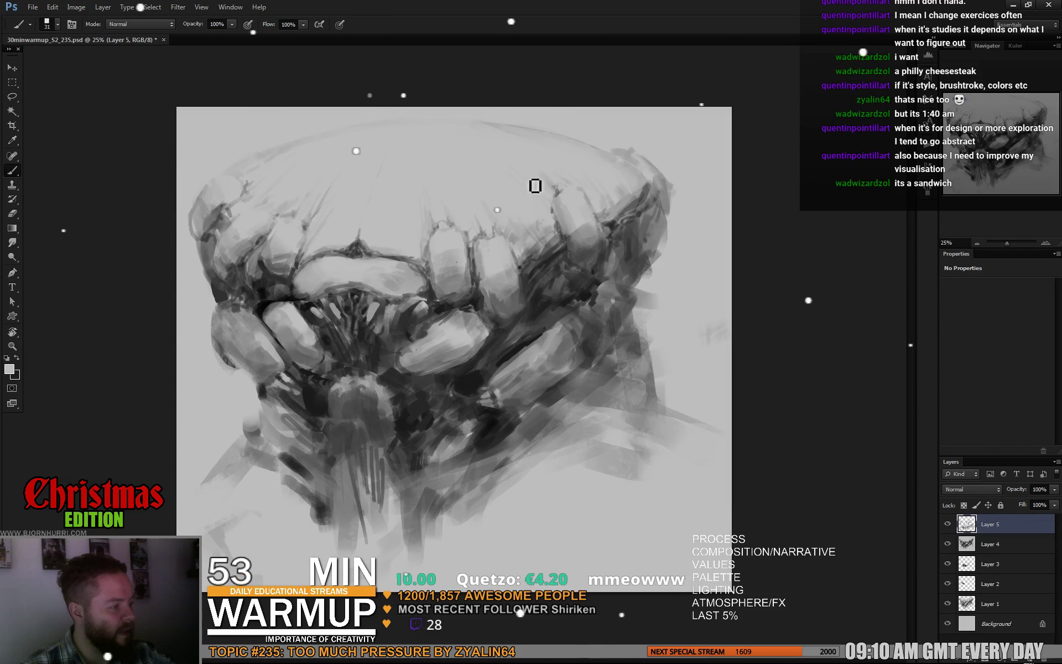
left_click(562, 193, "alt")
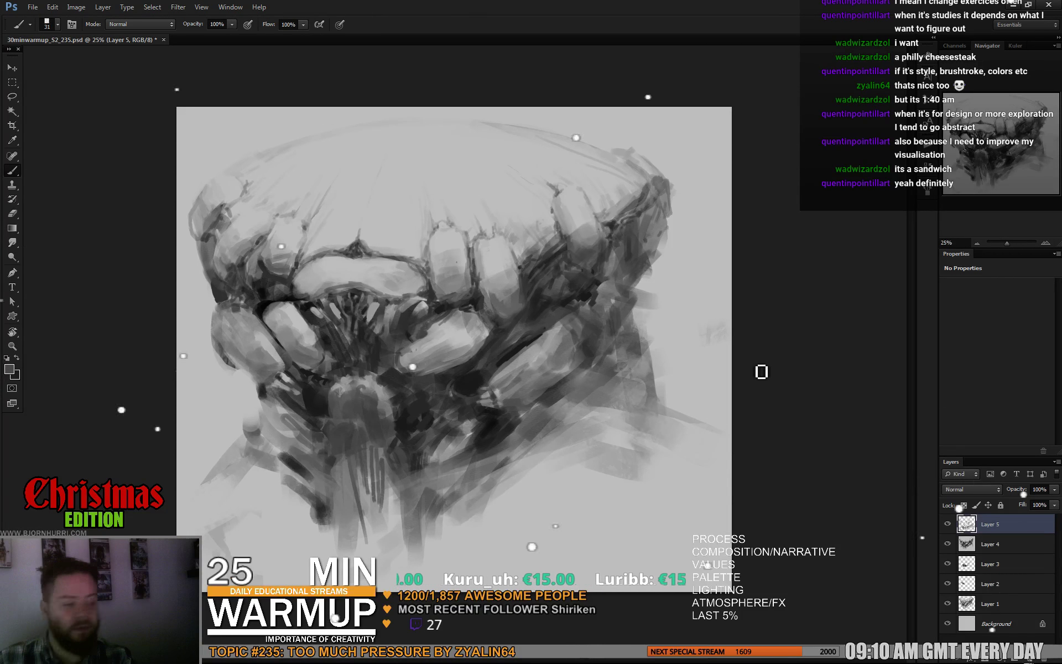
Step: Darken the left outer edge of the head with a 77 px brush and save the document
right_click(234, 227)
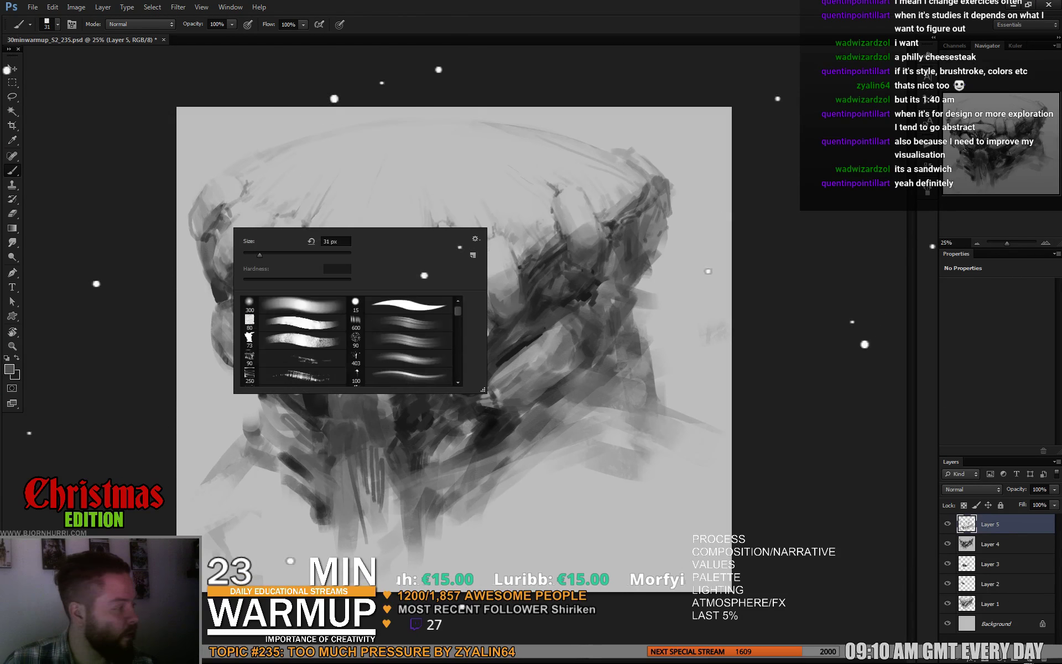
mouse_move(196, 227)
left_mouse_down()
mouse_move(216, 254)
mouse_move(197, 220)
mouse_move(207, 225)
left_mouse_up()
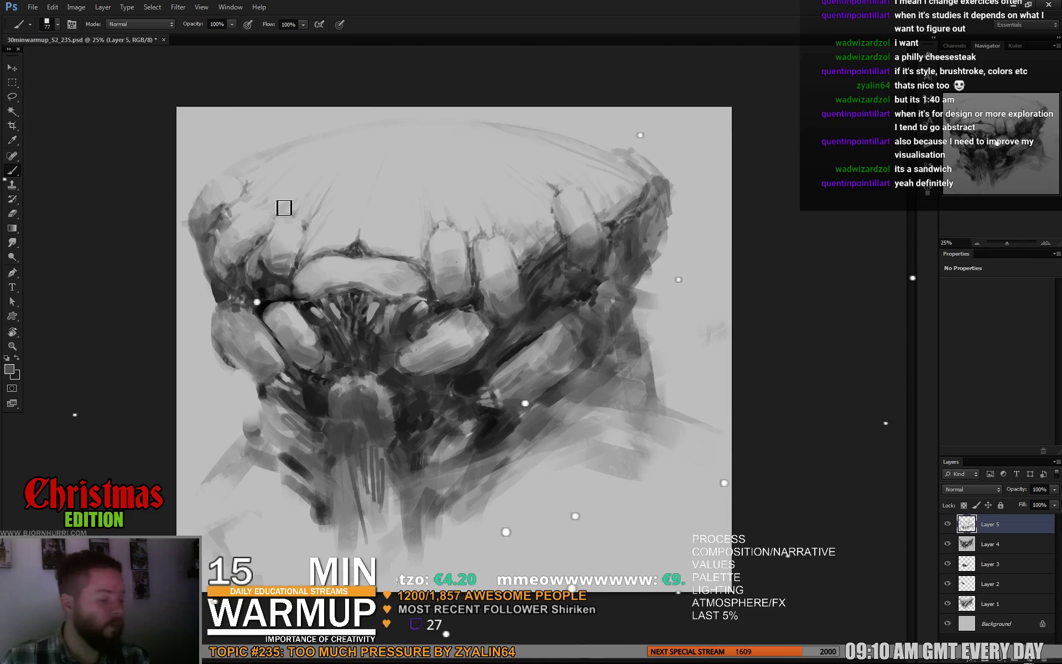
key("ctrl+s")
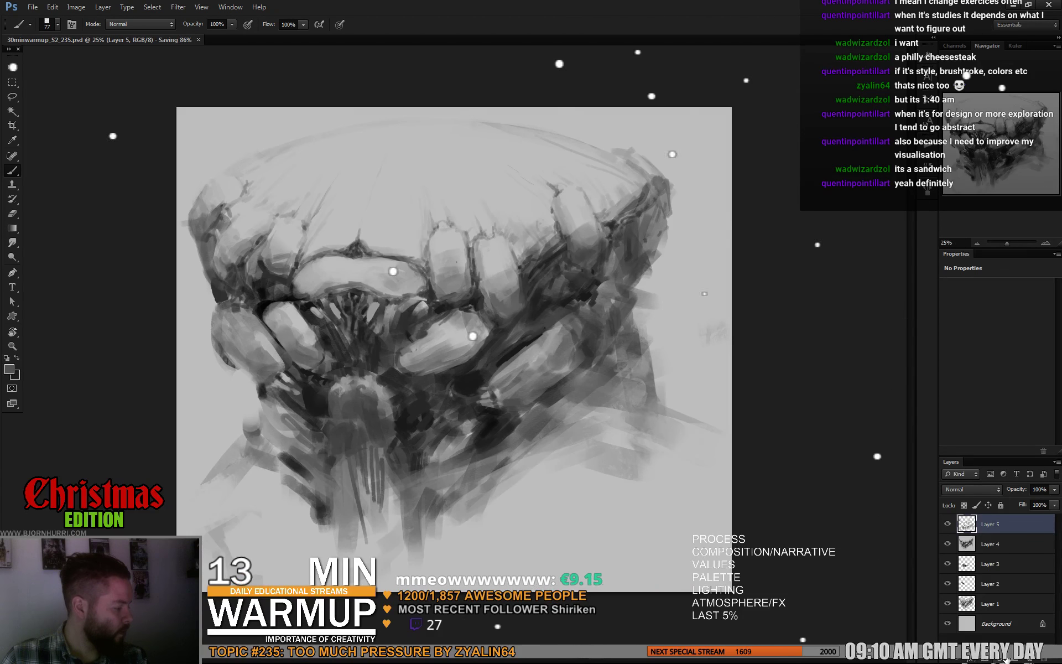
Step: Add a Color Balance adjustment layer with midtones shifted to +49 red and -36 on the yellow-blue axis
left_click(1000, 658)
left_click(1003, 534)
left_click(993, 534)
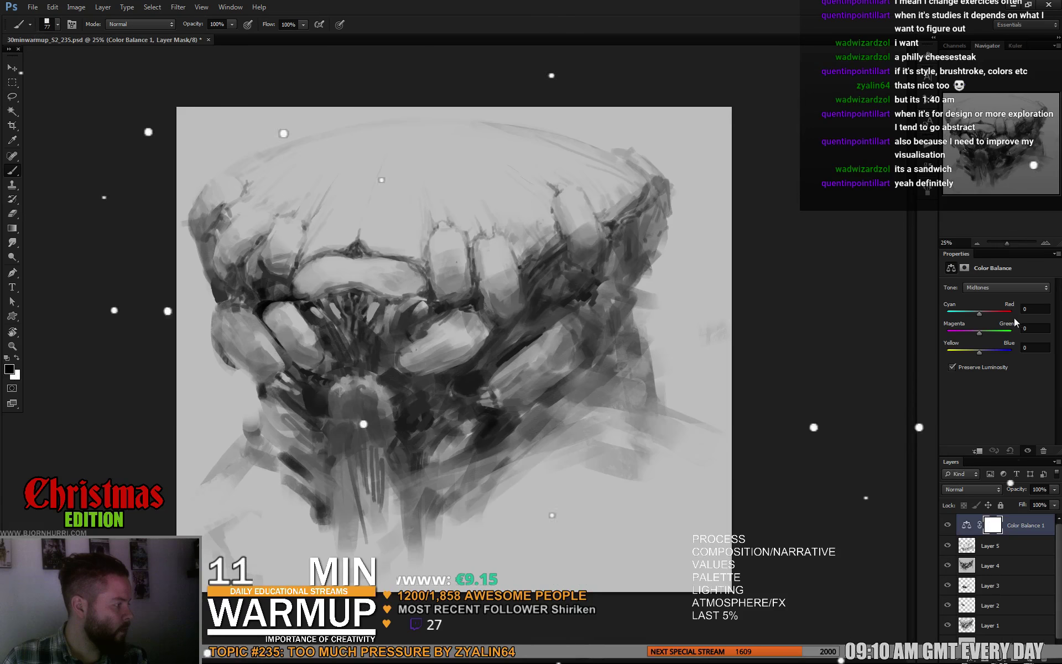
left_click(995, 313)
left_click(968, 351)
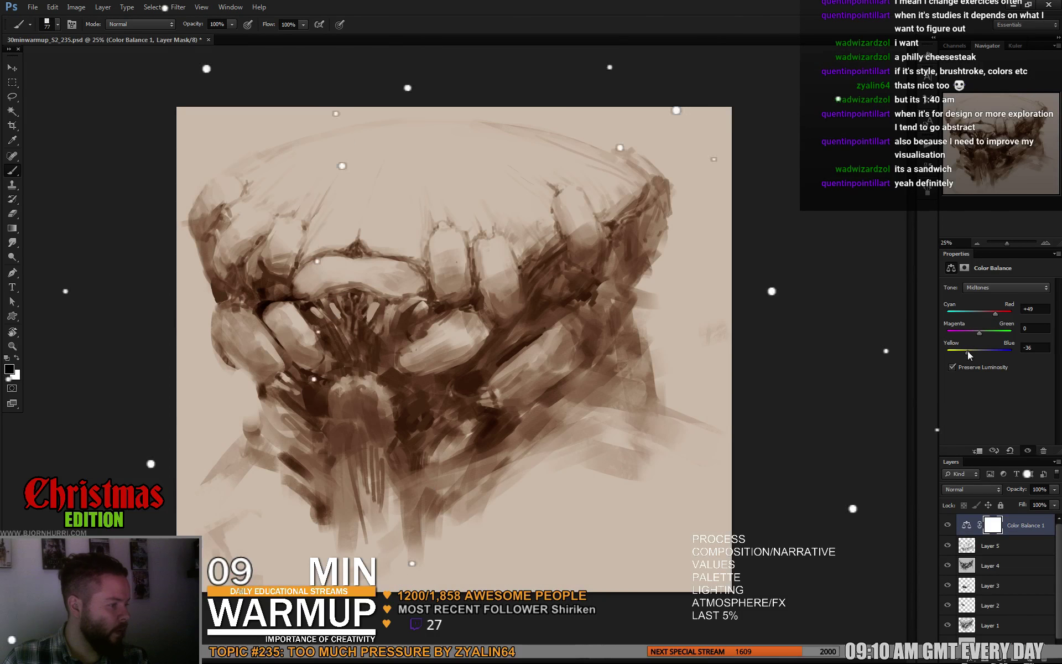
Step: Mask the Color Balance layer by Color Range, sampling a dark grey from the painting and setting the fuzziness to 48
left_click(127, 7)
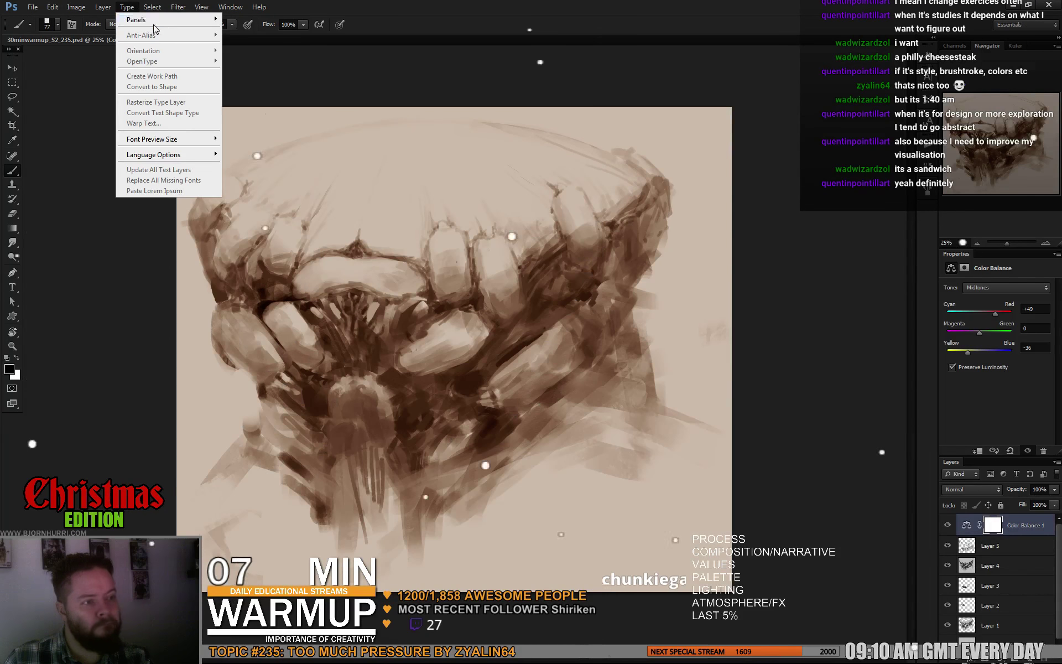
key("Escape")
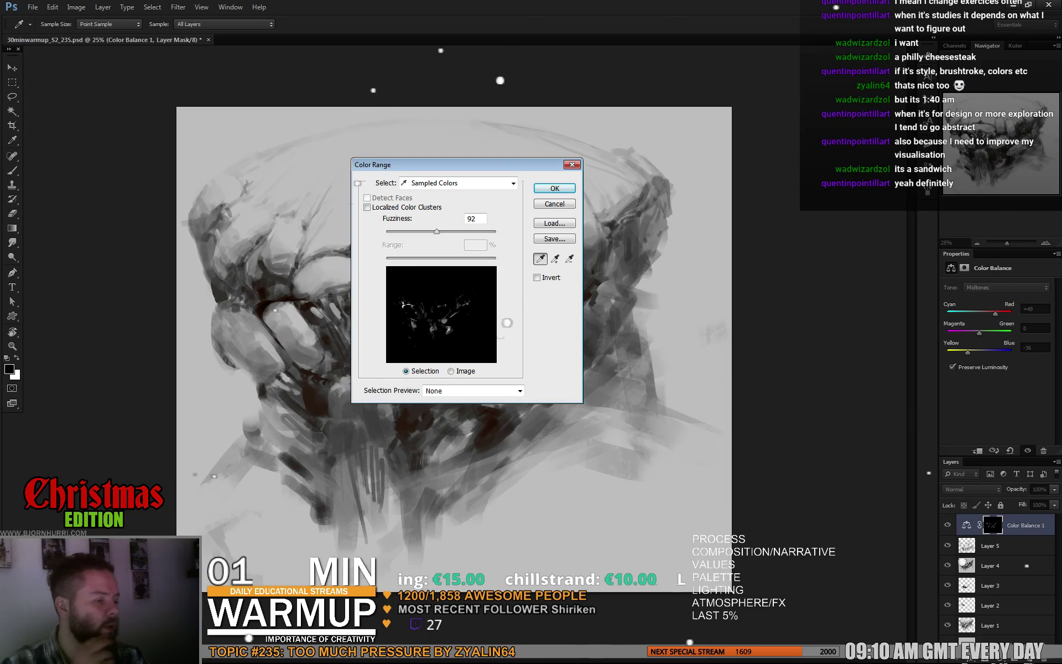
left_click(309, 238)
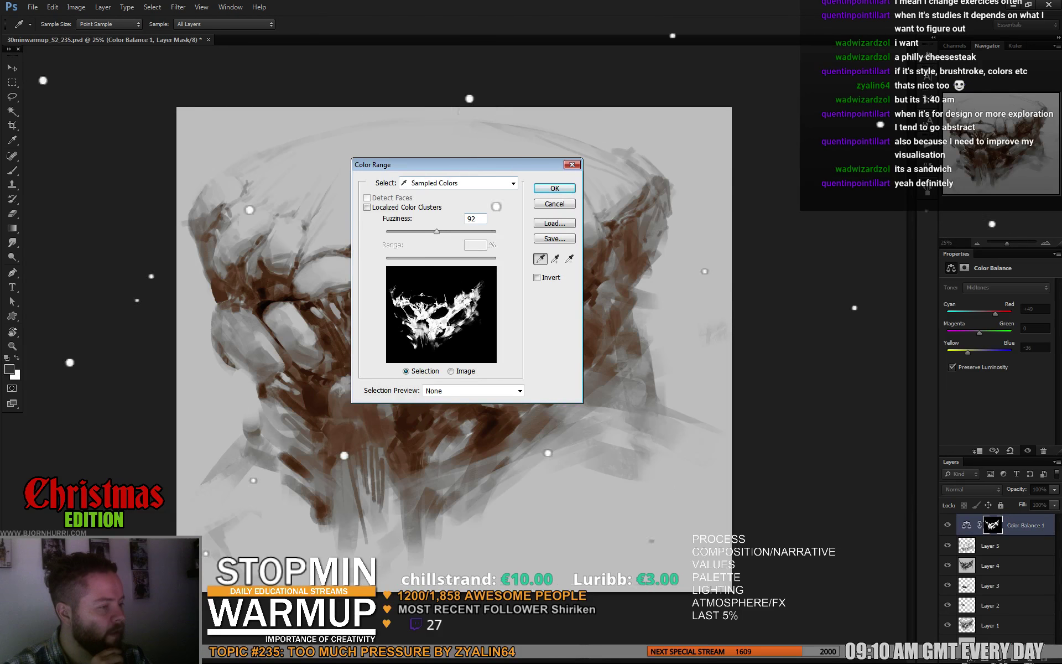
left_click_drag(453, 164, 738, 178)
left_click_drag(720, 245, 697, 245)
Step: Resample the Color Balance mask's Color Range from the dark patch below the lower face ovals and apply it
left_click(358, 409)
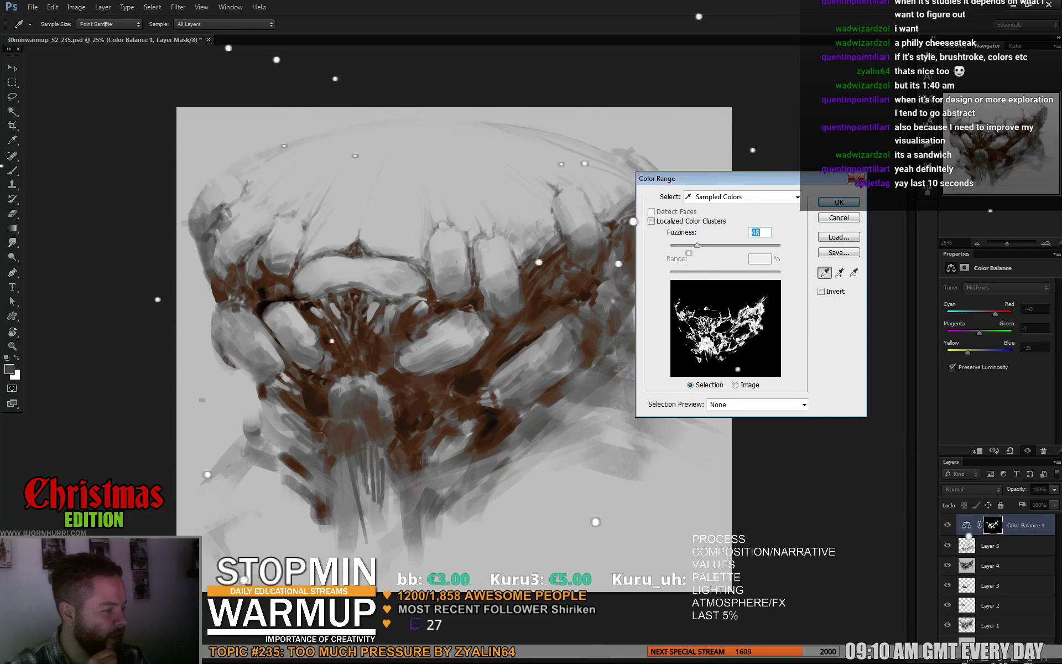
left_click(416, 418)
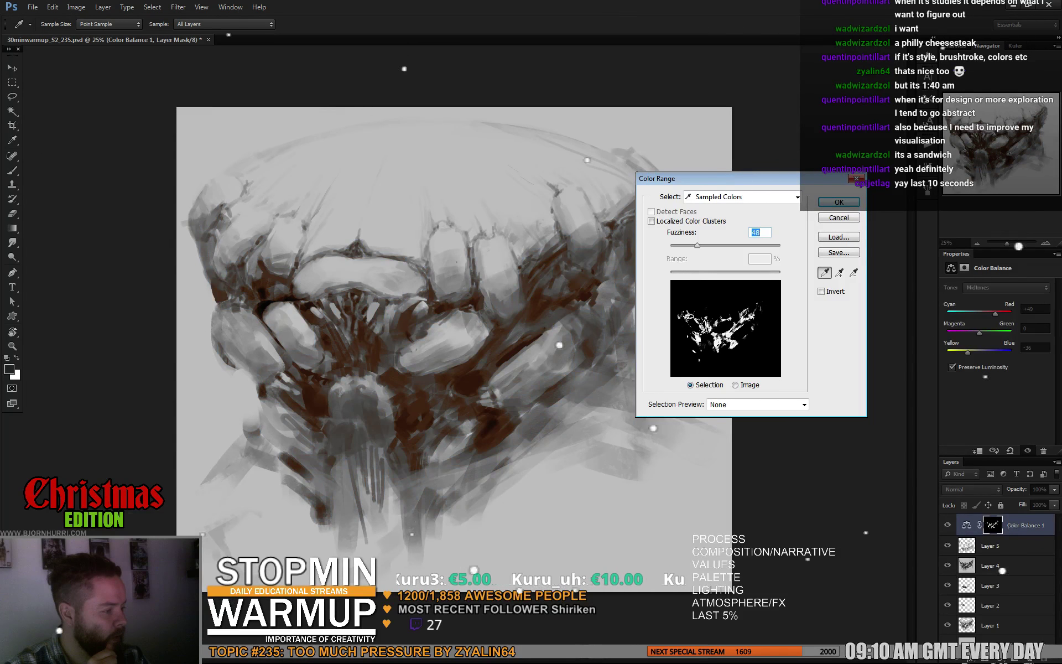
left_click(359, 406)
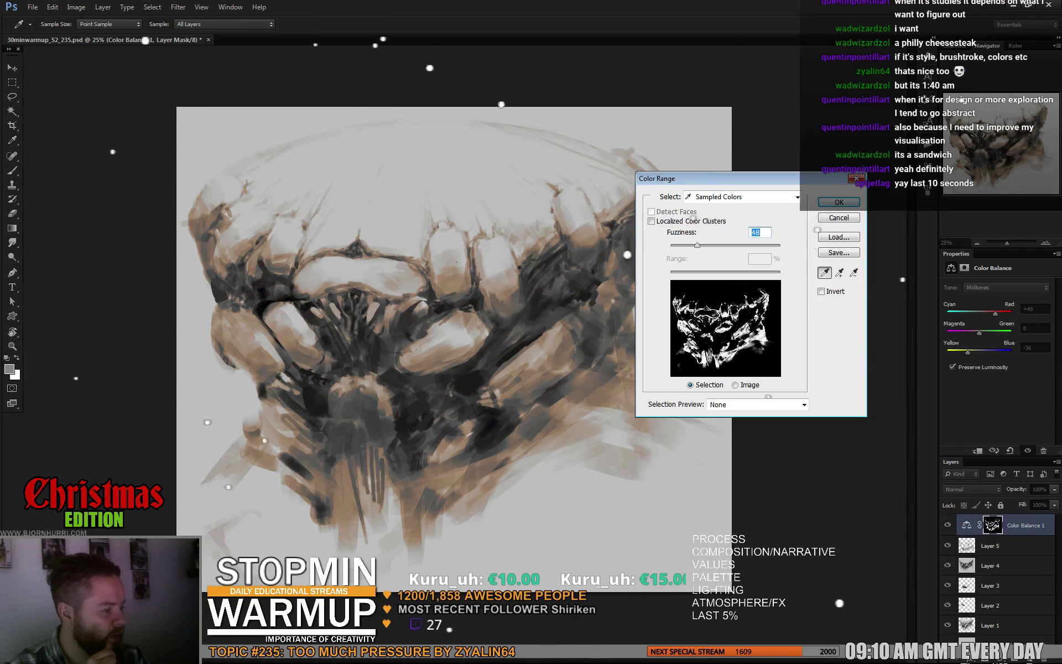
left_click(415, 418)
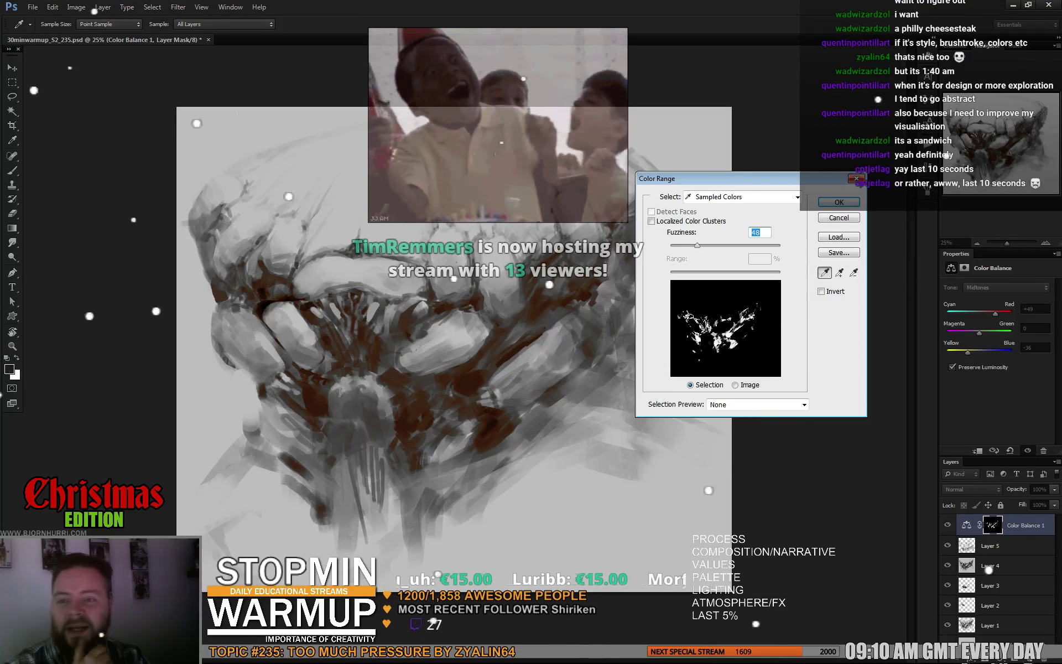
left_click(838, 202)
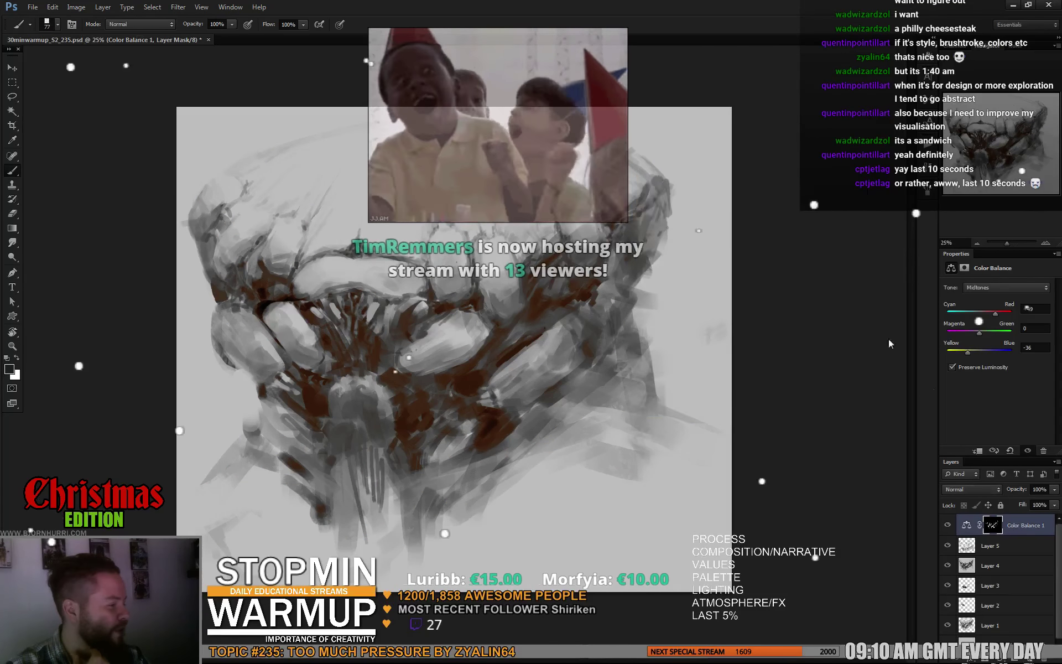
Step: Lower the opacity of the masked Color Balance layer to 30%
left_click(1053, 489)
left_click_drag(1053, 501, 1030, 501)
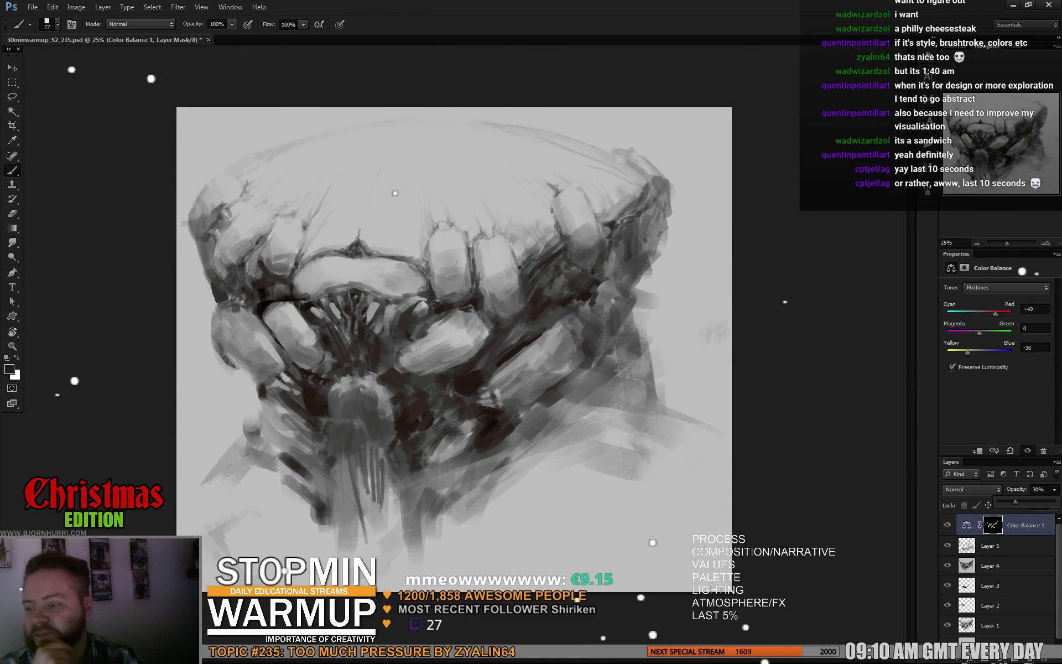
key("alt+Tab")
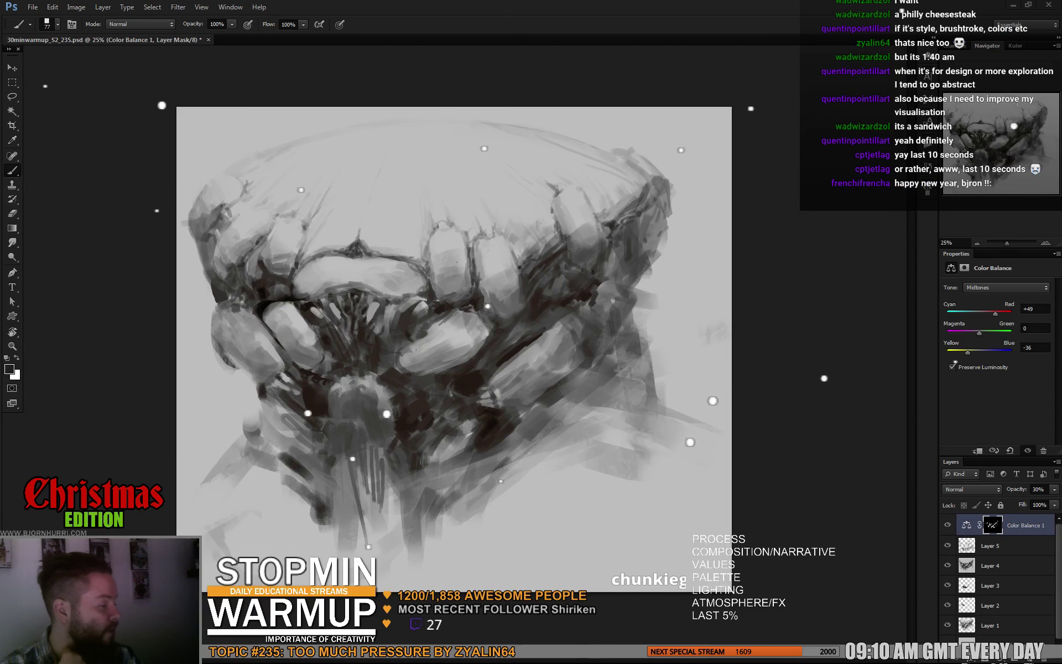
Step: Add a second Color Balance adjustment layer with the midtones shifted to -56 toward cyan
left_click(1000, 659)
left_click(990, 536)
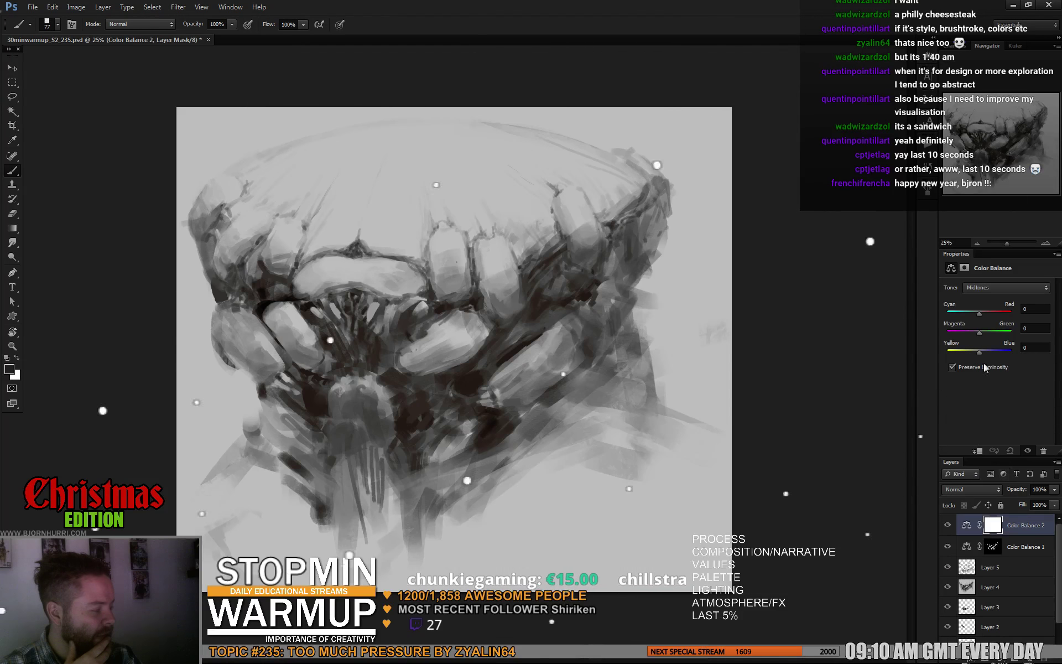
left_click(961, 314)
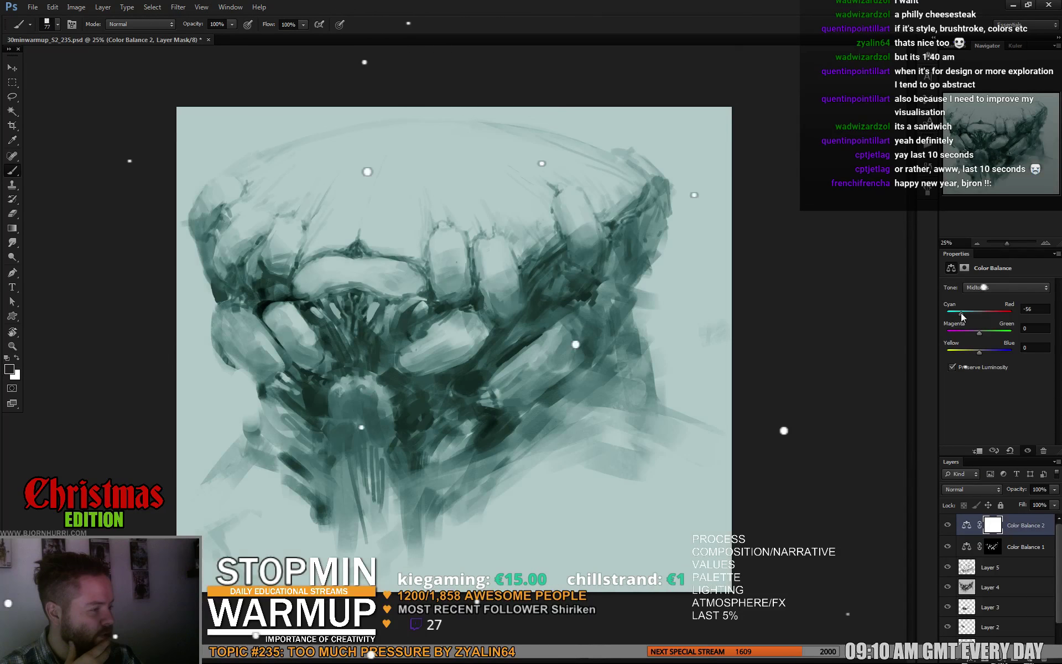
Step: Mask the second Color Balance layer by Color Range, sampling the dome's light grey with fuzziness 42, and save the document
left_click(152, 7)
left_click(166, 106)
left_click(428, 213)
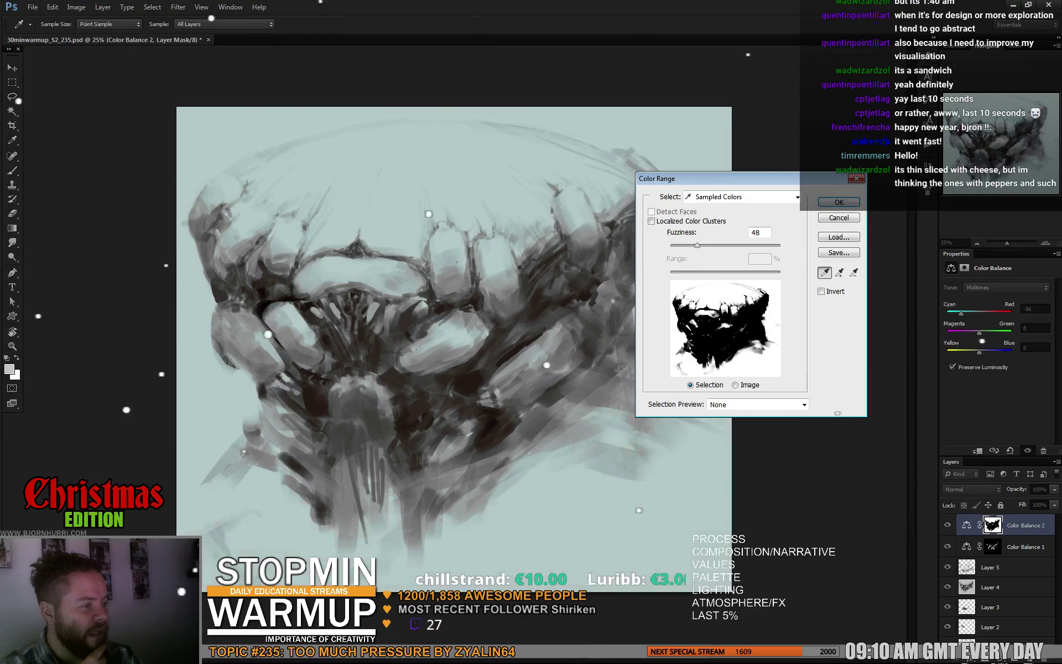
left_click_drag(697, 245, 694, 245)
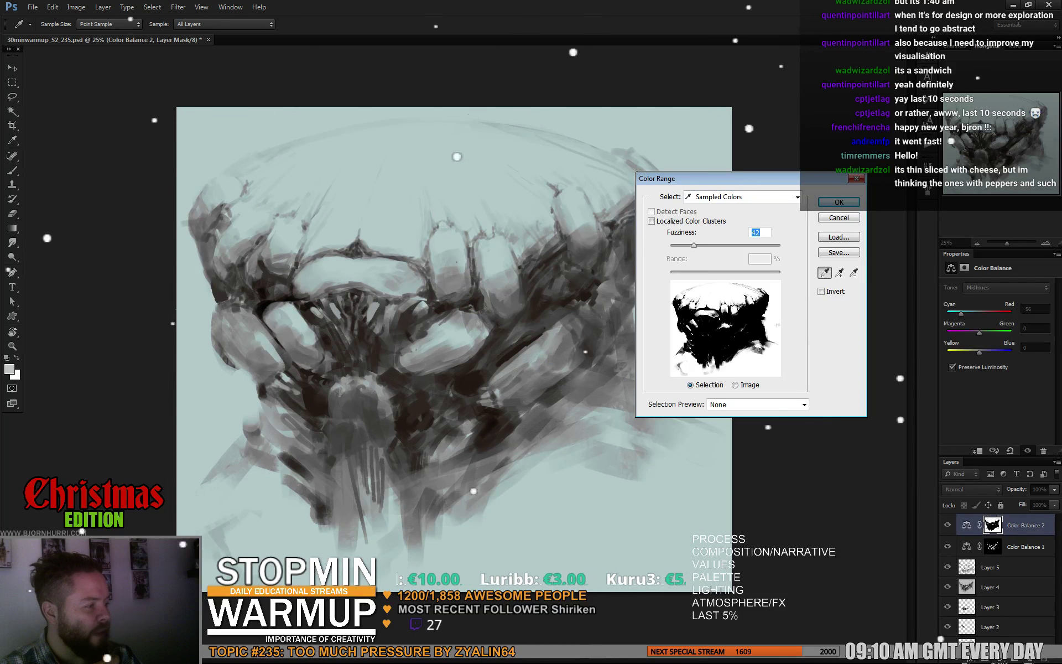
key("Return")
key("b")
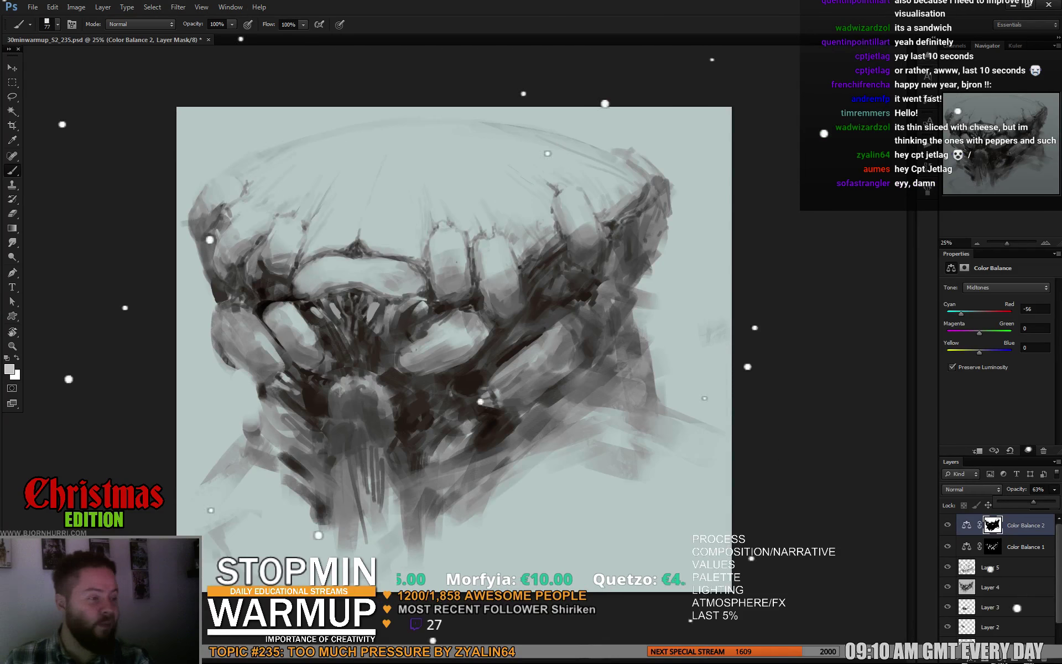
key("ctrl+s")
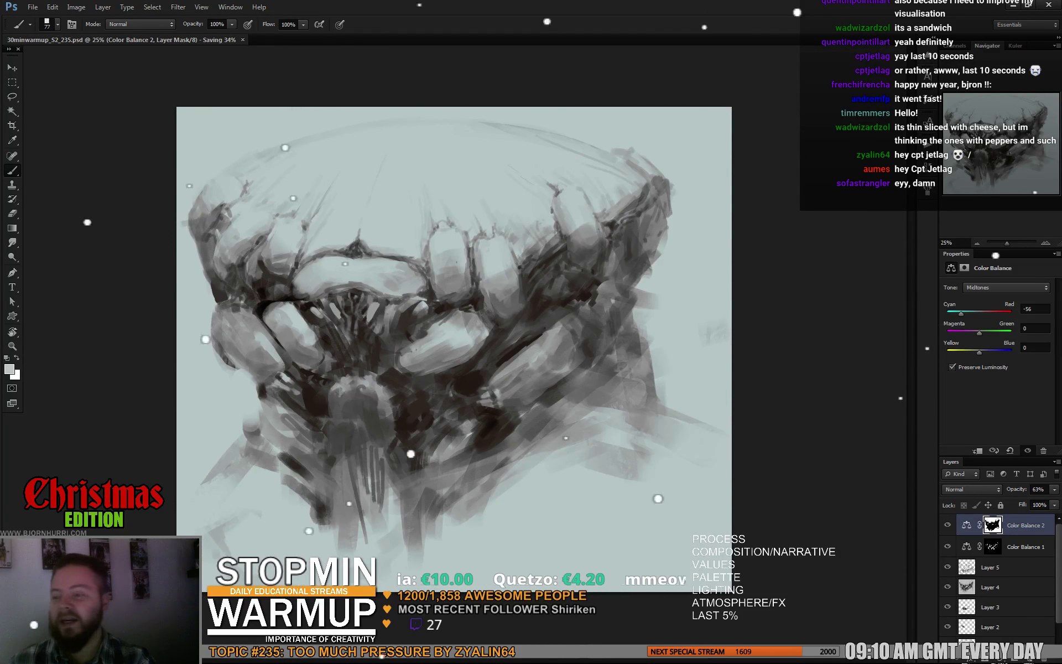